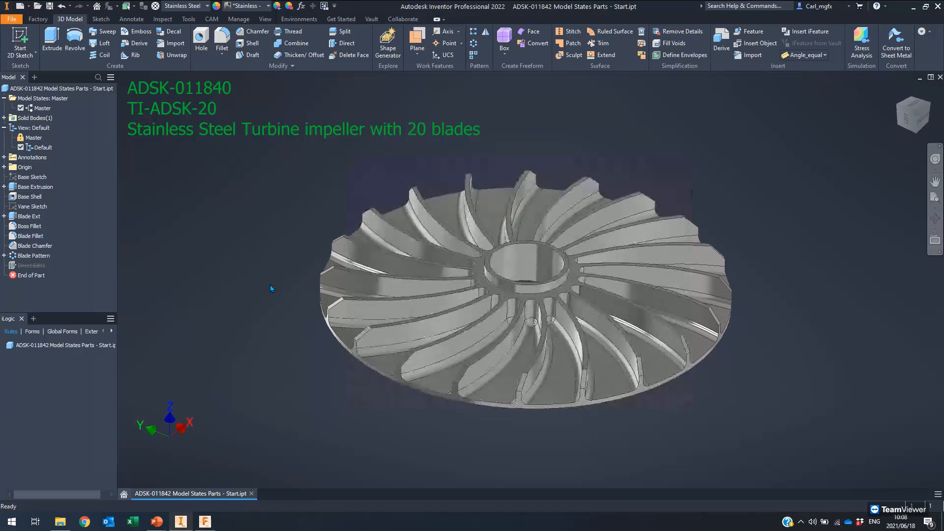
Step: Create a new model state for the turbine impeller part alongside Master
middle_click_drag(589, 329, 373, 295, "shift")
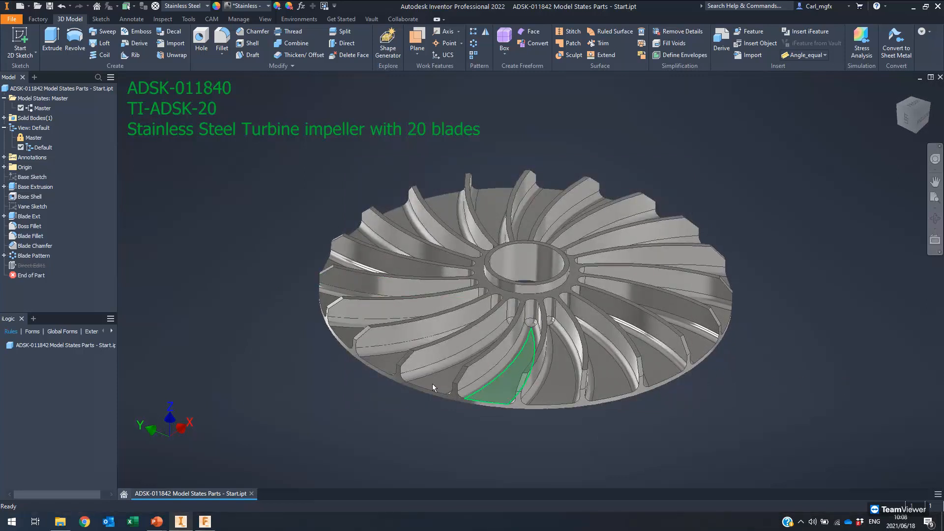
middle_click_drag(240, 387, 274, 357, "shift")
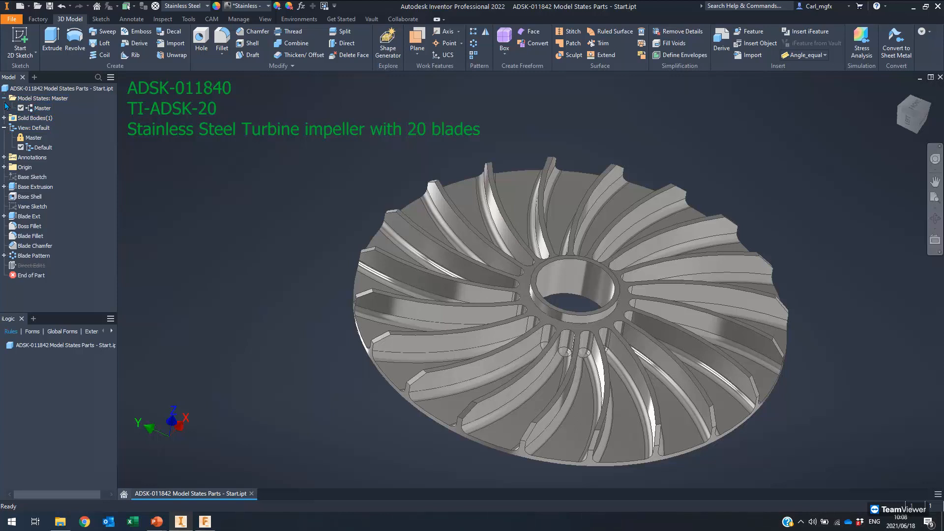
right_click(43, 111)
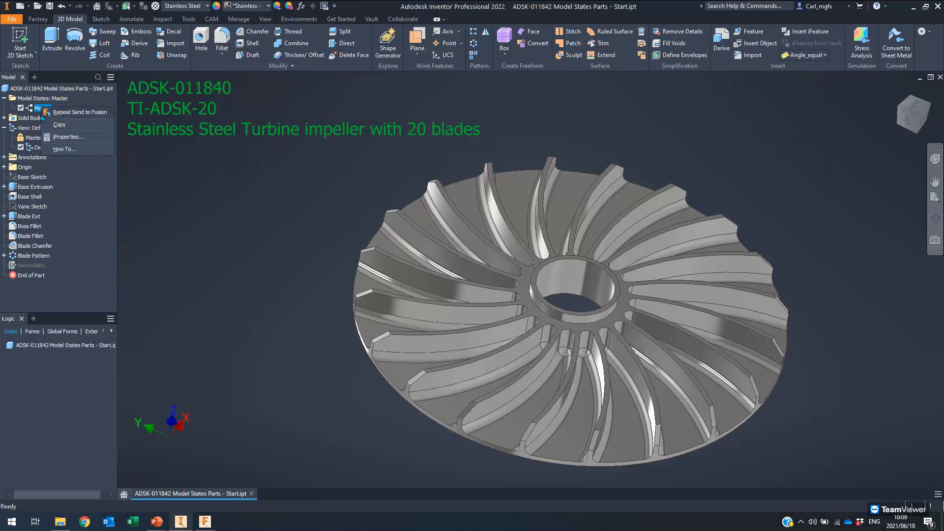
left_click(42, 107)
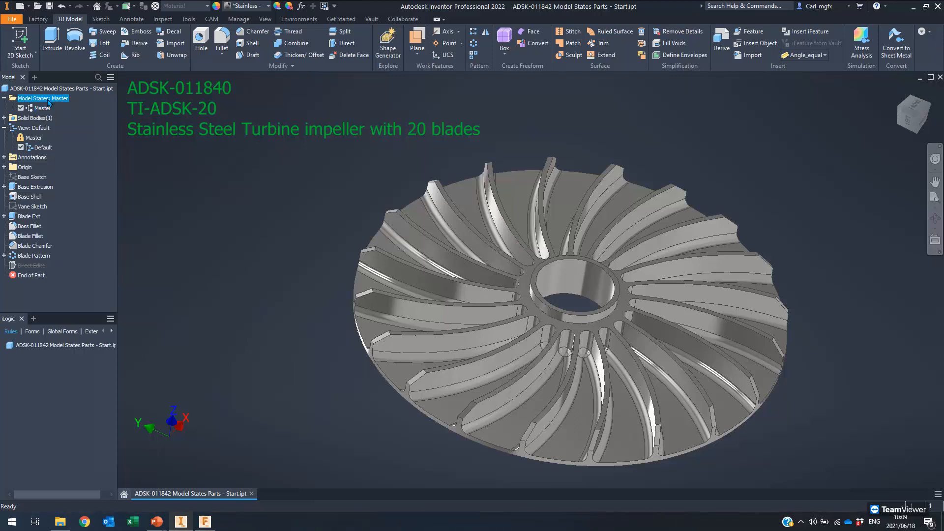
right_click(47, 99)
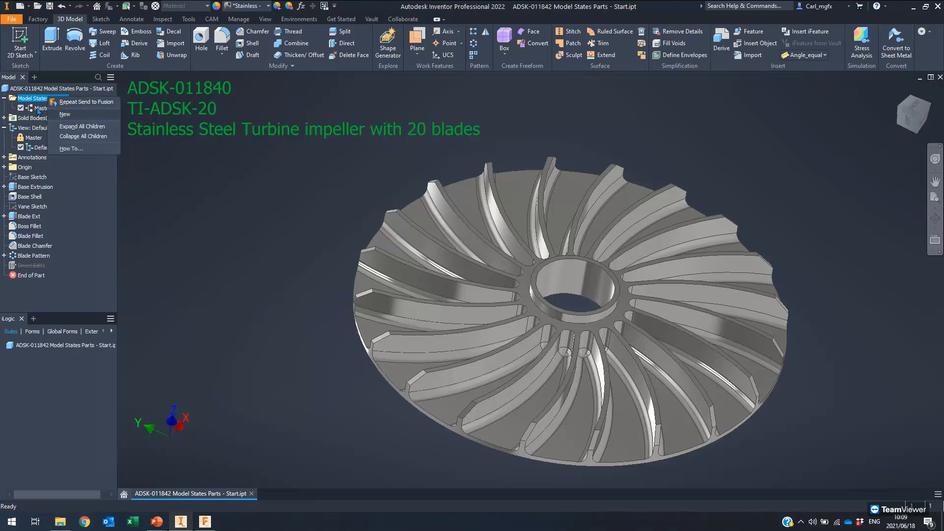
left_click(64, 115)
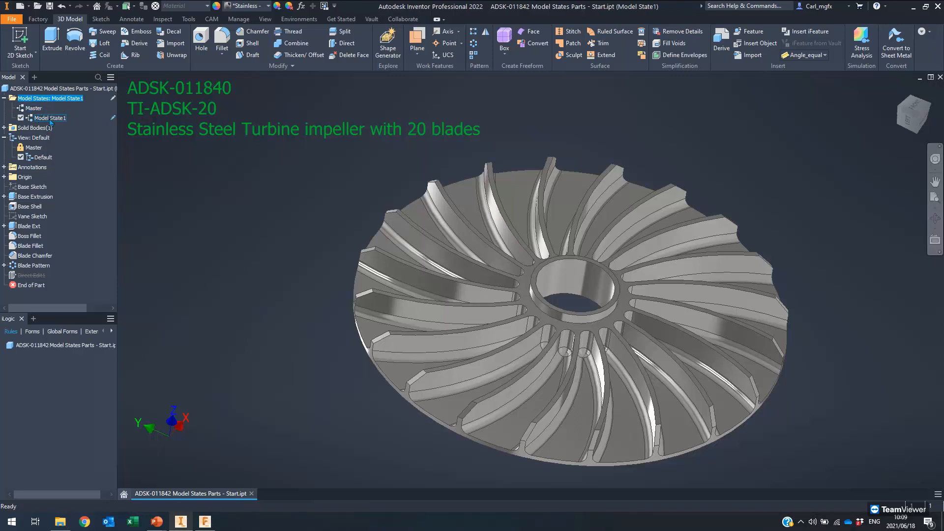
Step: Set the Blade_No user parameter to 21 in the new model state
left_click(54, 120)
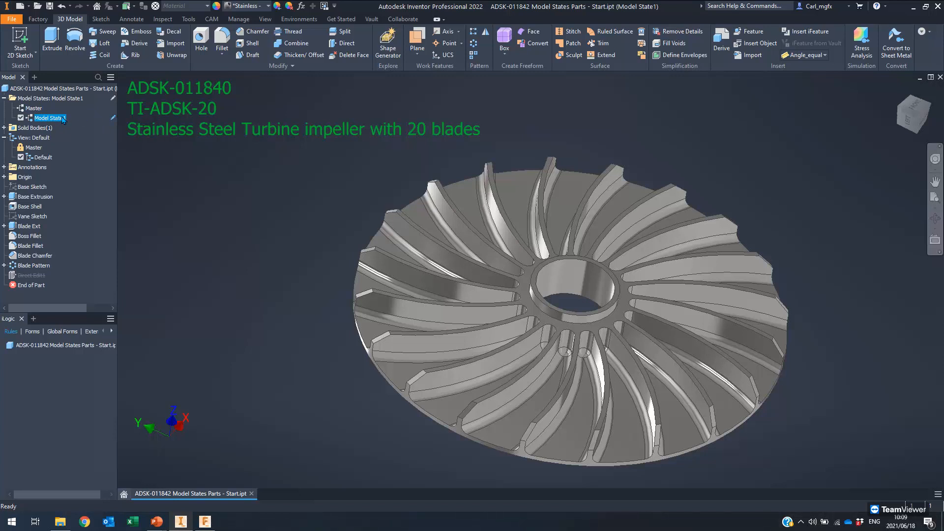
left_click(113, 99)
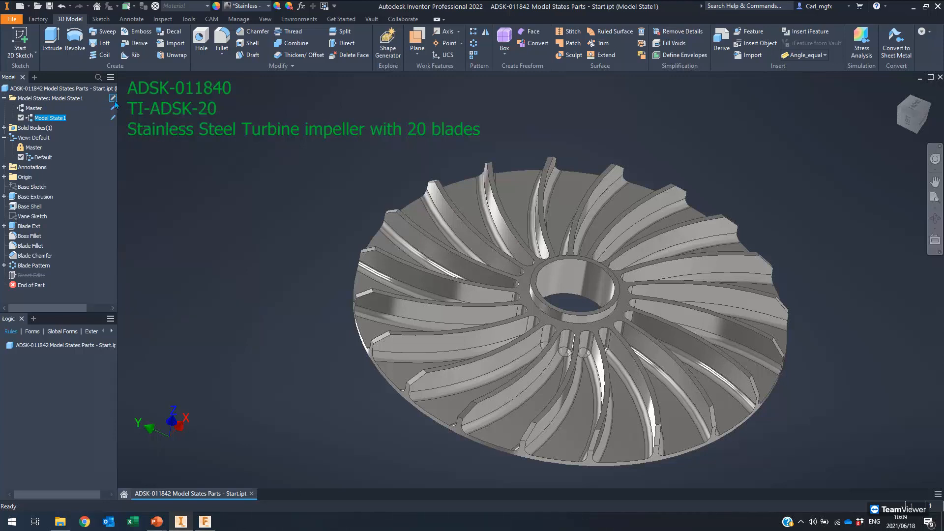
right_click(52, 122)
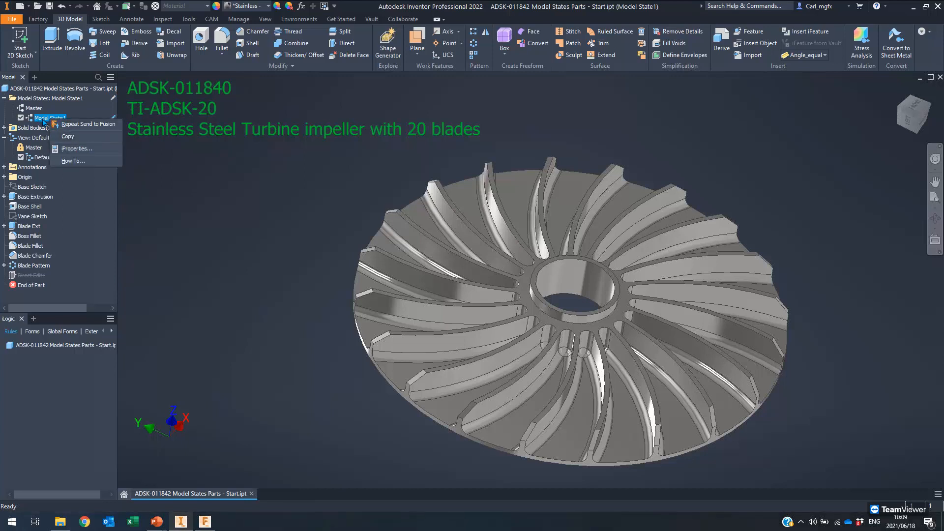
left_click(40, 119)
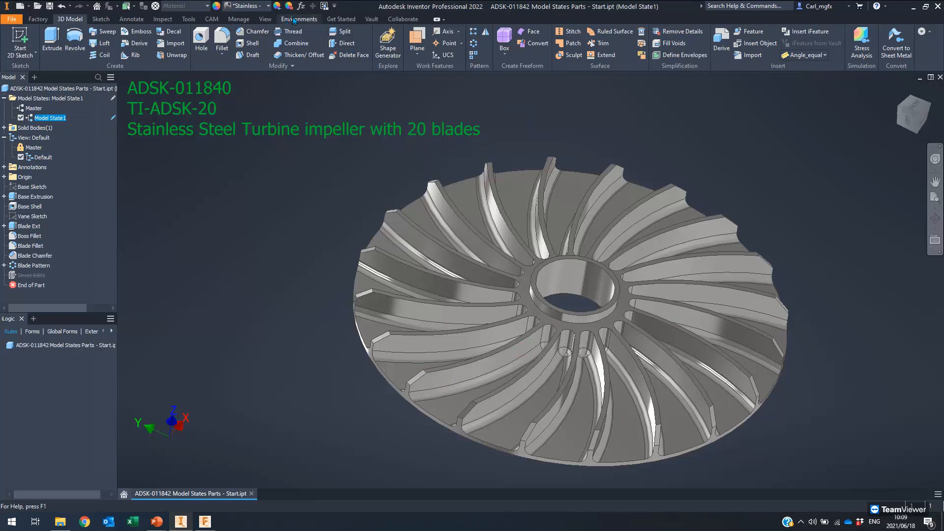
left_click(301, 6)
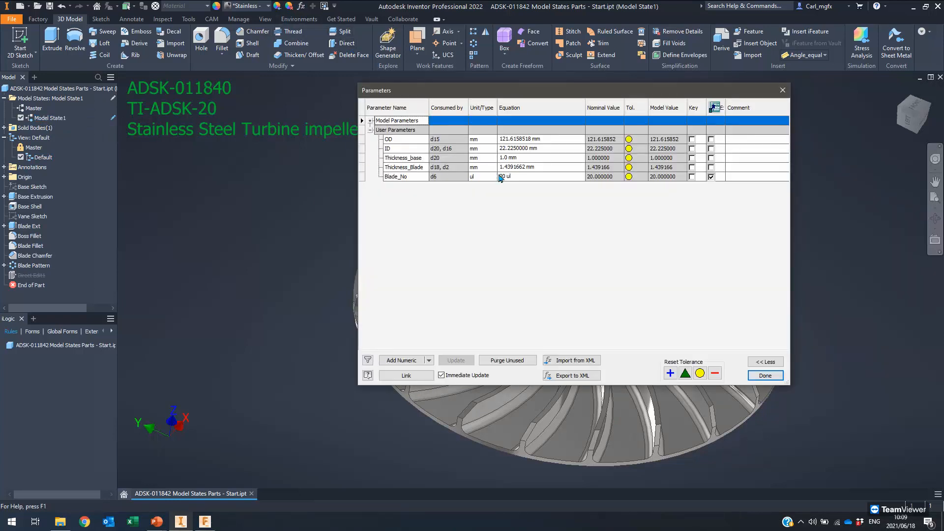
left_click(524, 176)
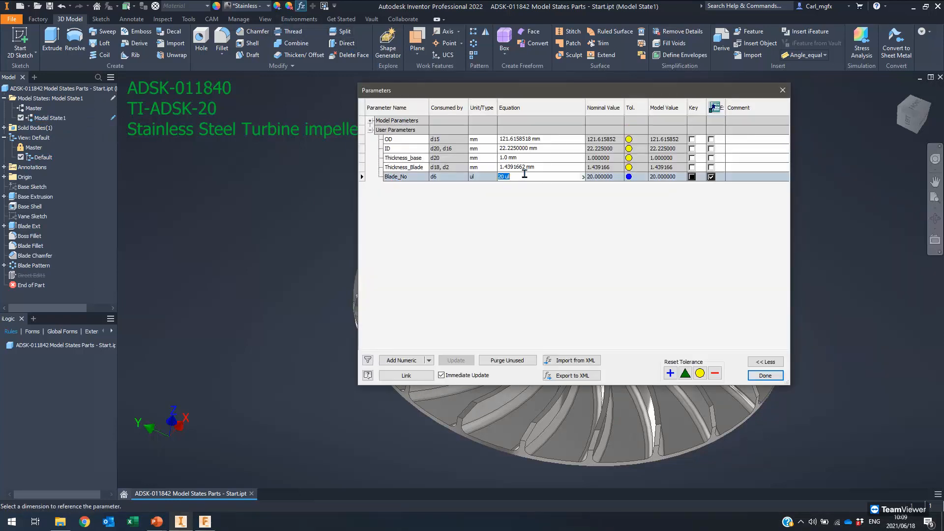
type("21")
left_click(764, 380)
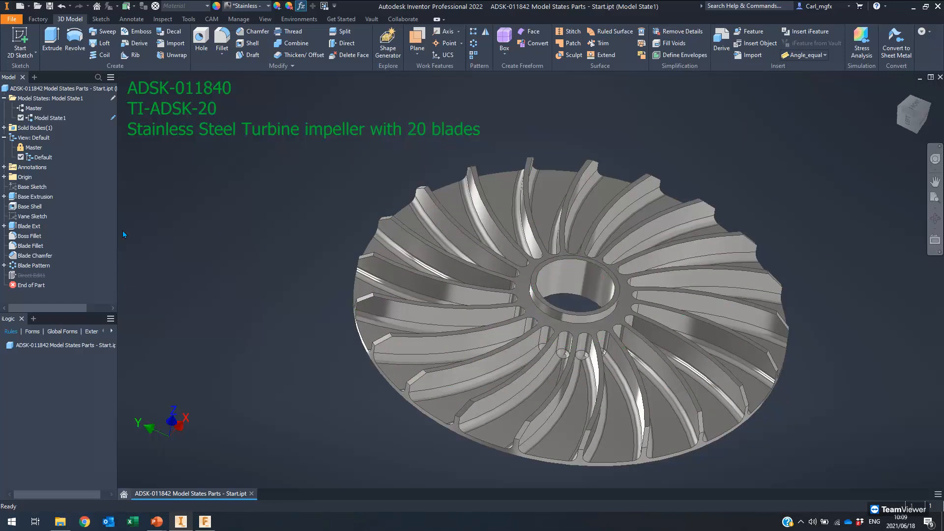
Step: Open the model states table in Excel for spreadsheet editing and widen the Member and Blade_No columns
right_click(31, 101)
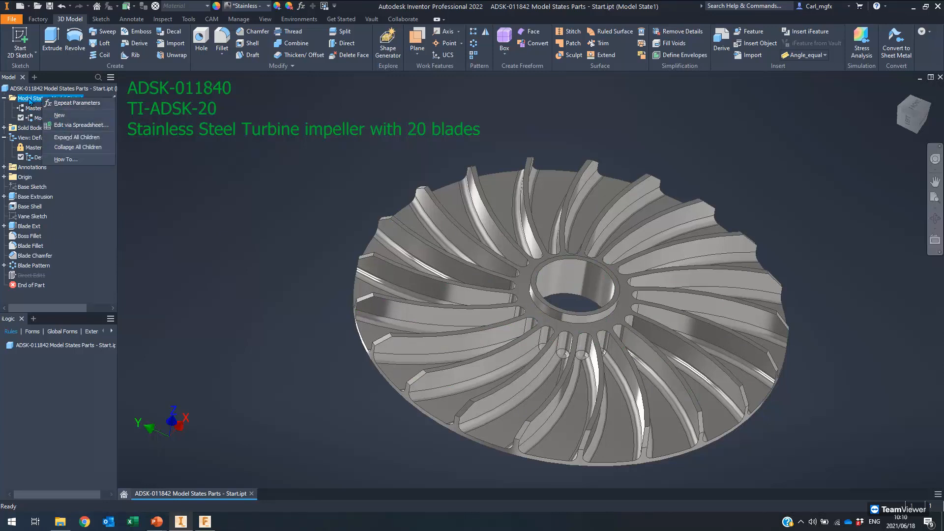
left_click(65, 125)
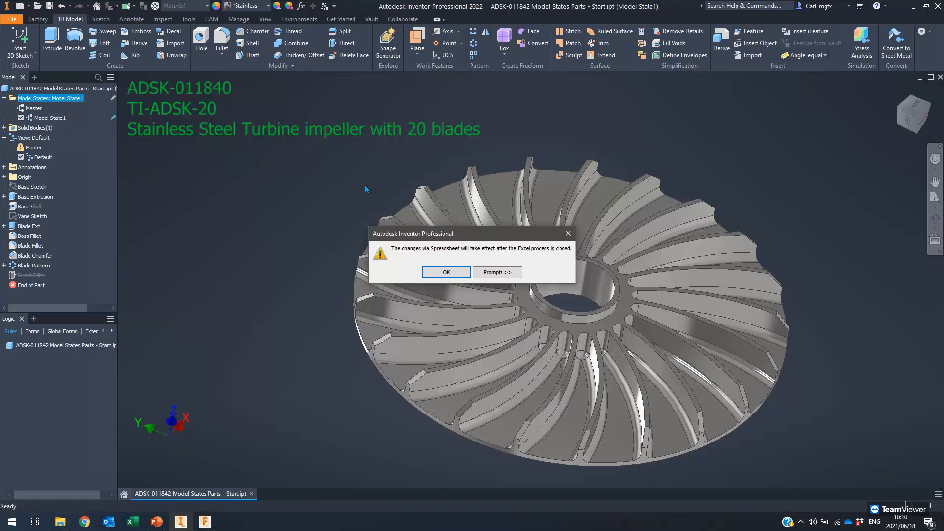
left_click(448, 271)
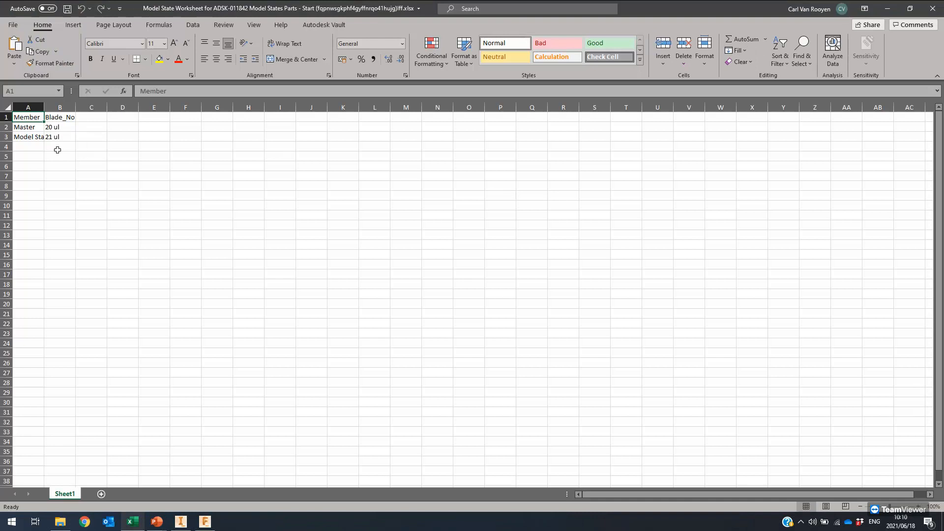
left_click(33, 147)
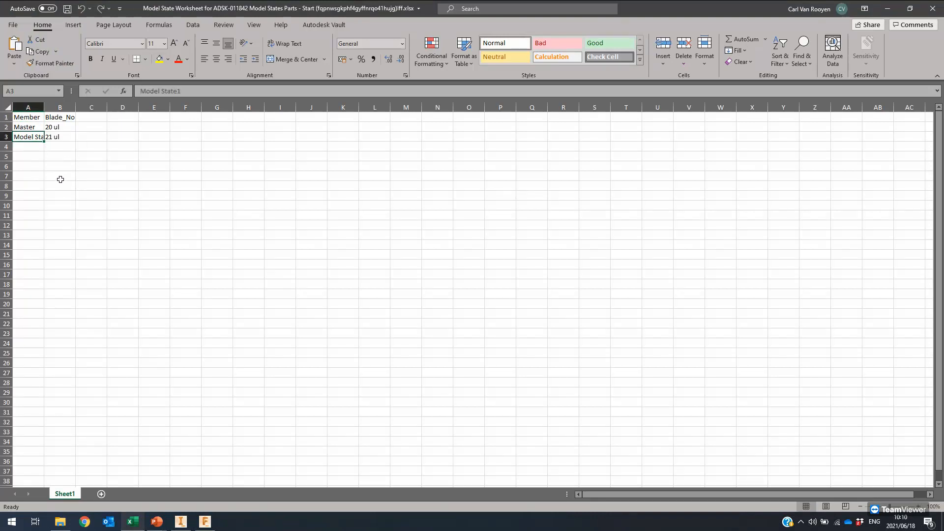
double_click(49, 109)
left_click_drag(93, 106, 107, 132)
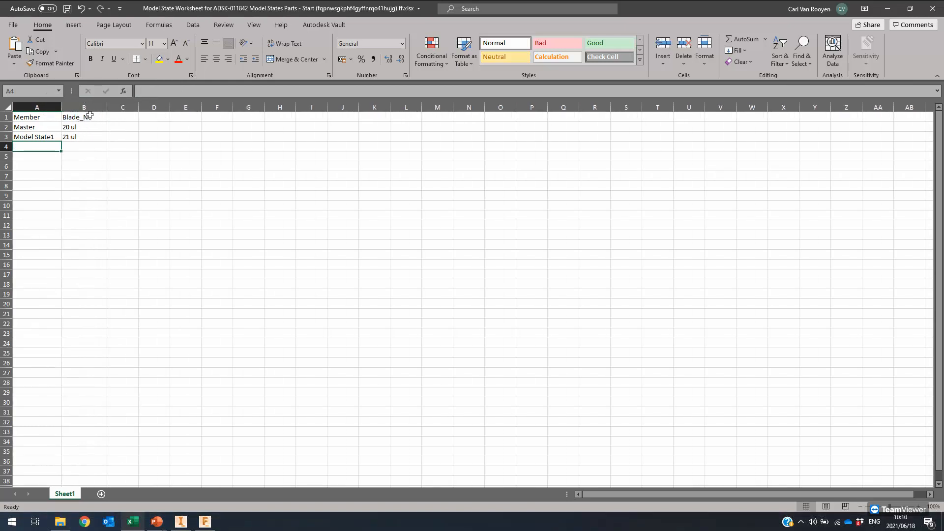
Step: Rename the Model State1 member in cell A3 to PN20
left_click(55, 134)
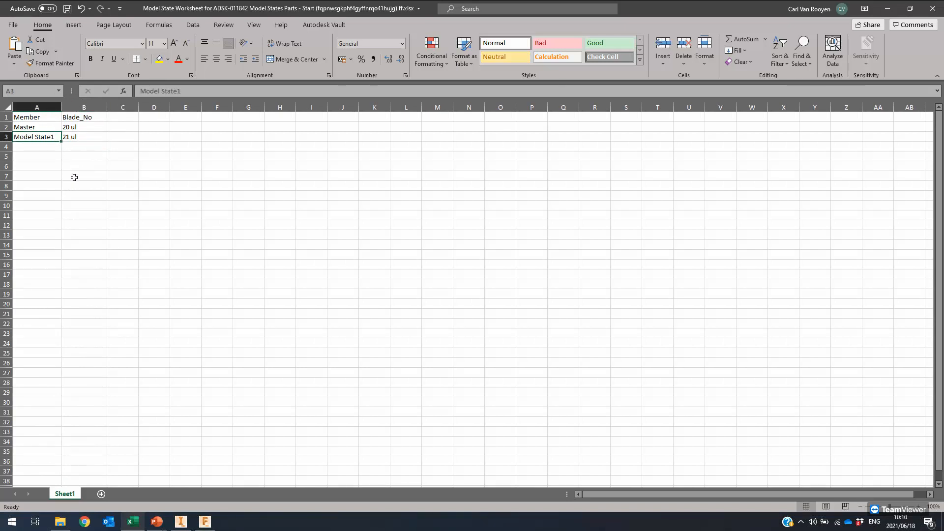
type("PN20")
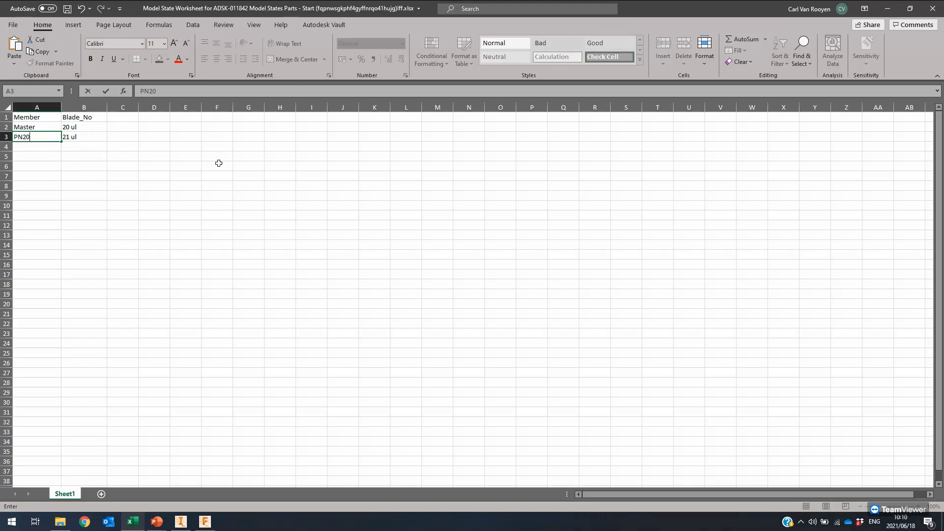
key("Return")
key("Up")
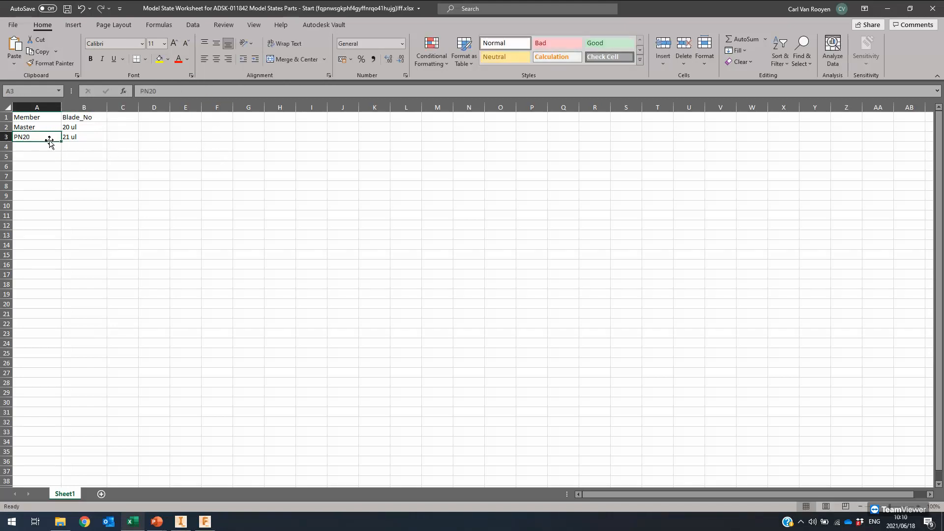
key("F2")
key("Escape")
Step: Add a new member named PN21 in cell A4 below PN20
left_click(41, 146)
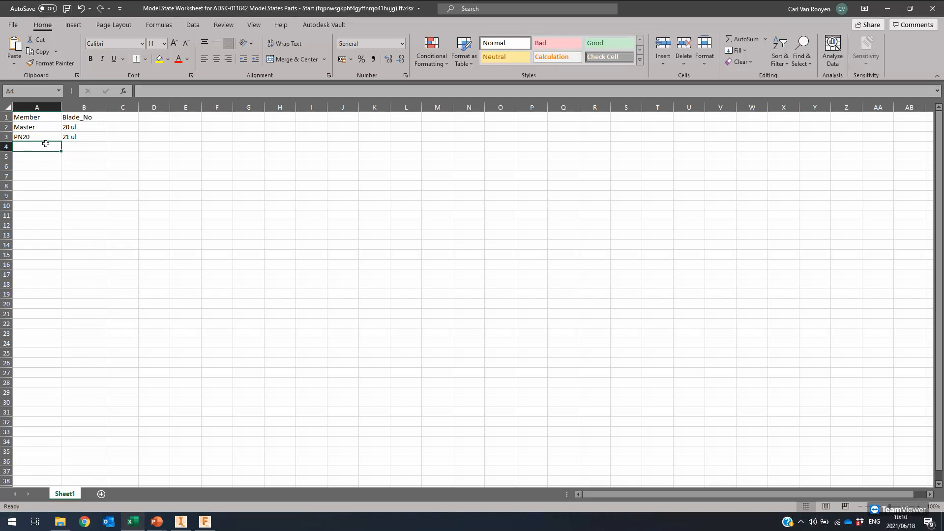
type("PN20")
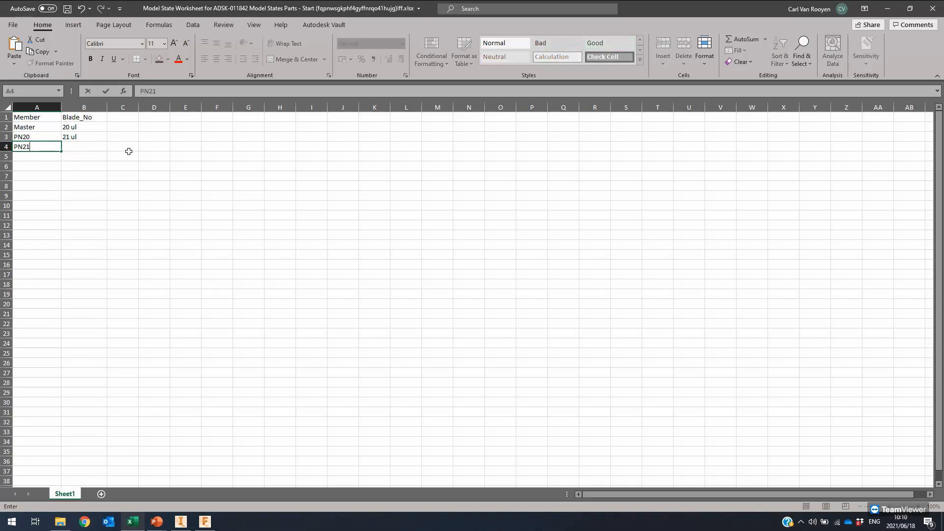
left_click(86, 135)
left_click(36, 132)
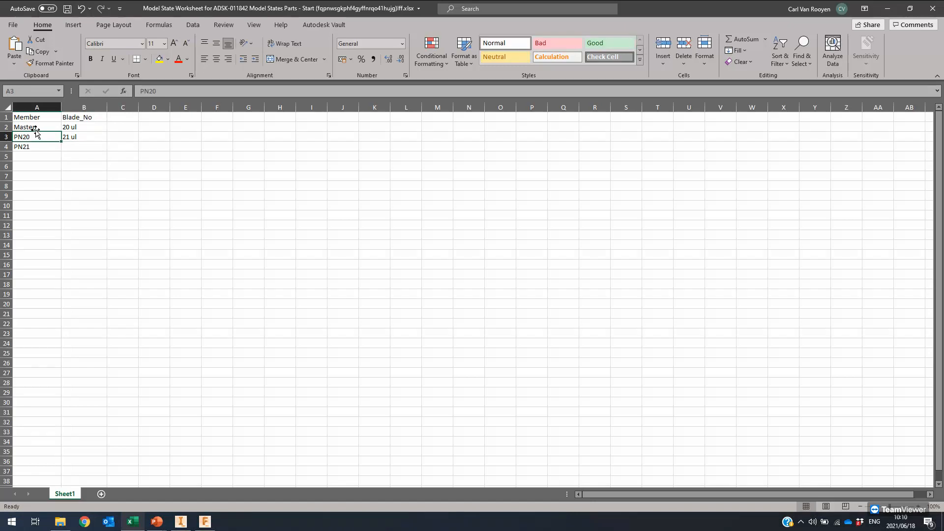
Step: Set Blade_No to 20 for member PN20 and 21 for member PN21
left_click(71, 134)
type("30")
type("20")
key("Return")
type("21")
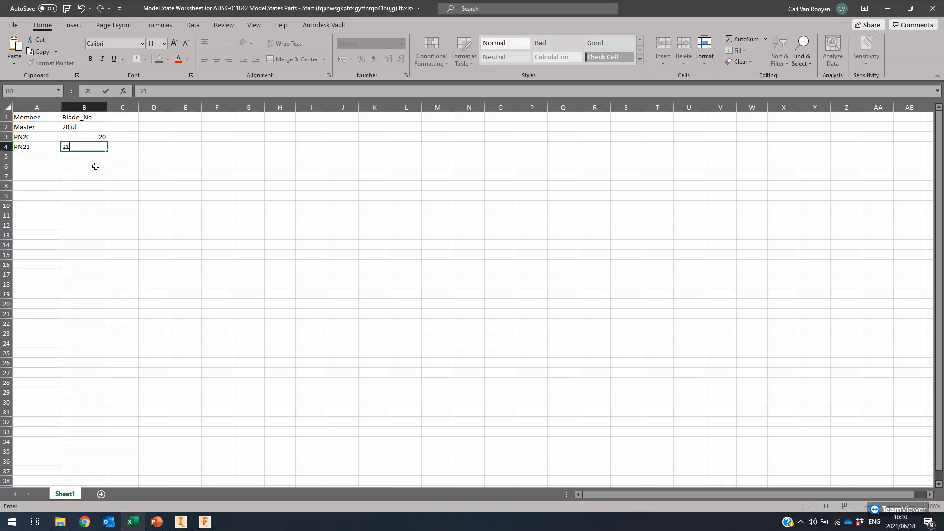
key("Return")
Step: Extend the member and Blade_No series down to PN25 with 25 blades, and save and close the worksheet
left_click(67, 144)
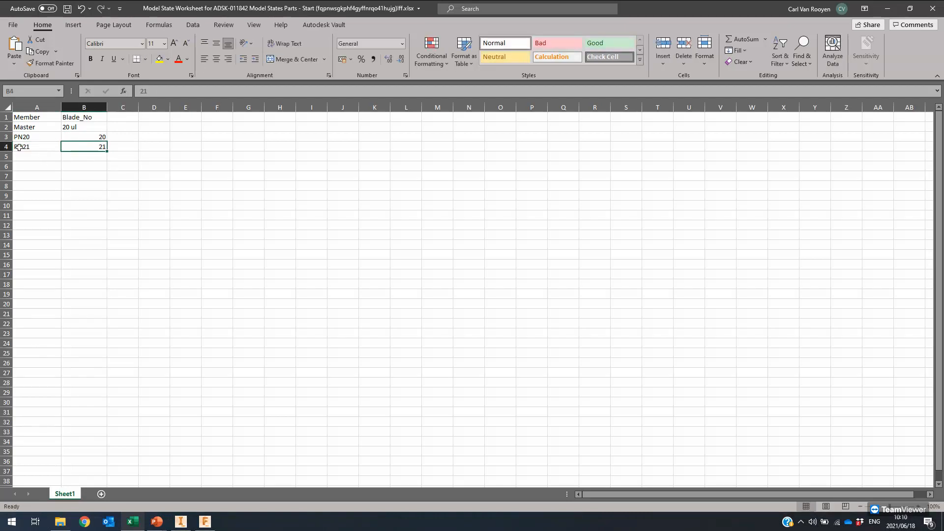
left_click_drag(32, 144, 100, 191)
left_click(35, 145)
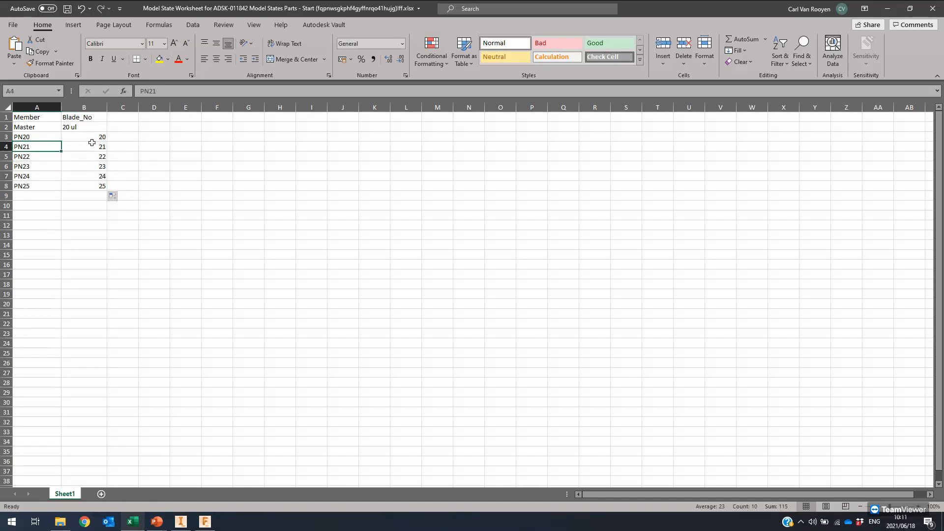
left_click(67, 8)
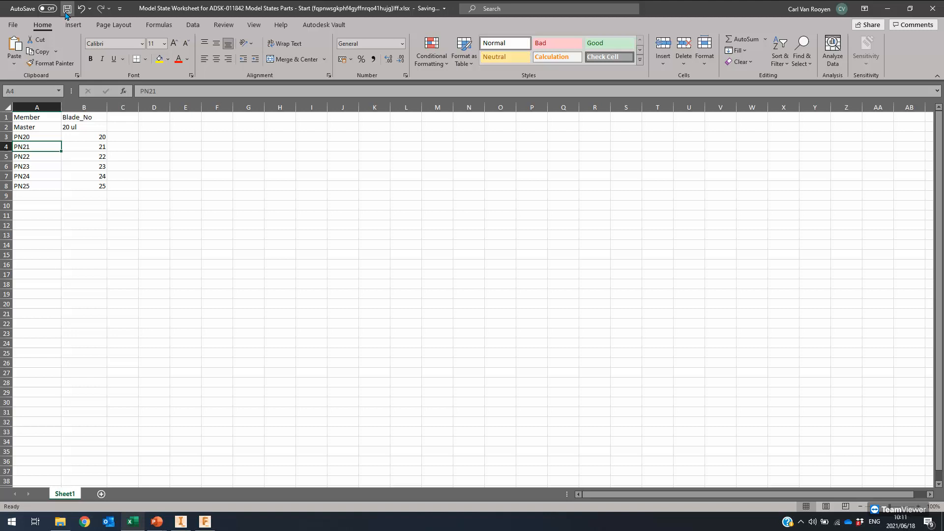
left_click(934, 10)
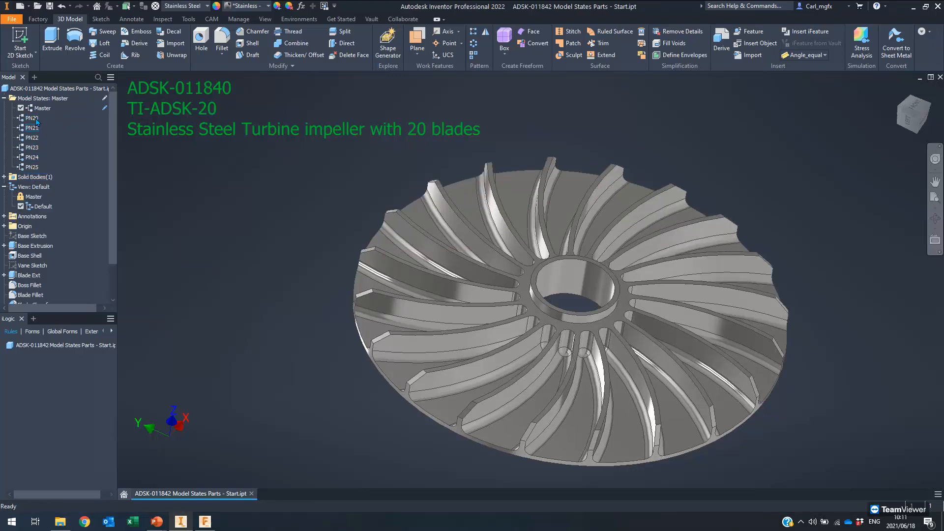
Step: Activate the PN20, PN21 and PN25 model states in turn, leaving PN25 active
left_click(32, 118)
double_click(33, 128)
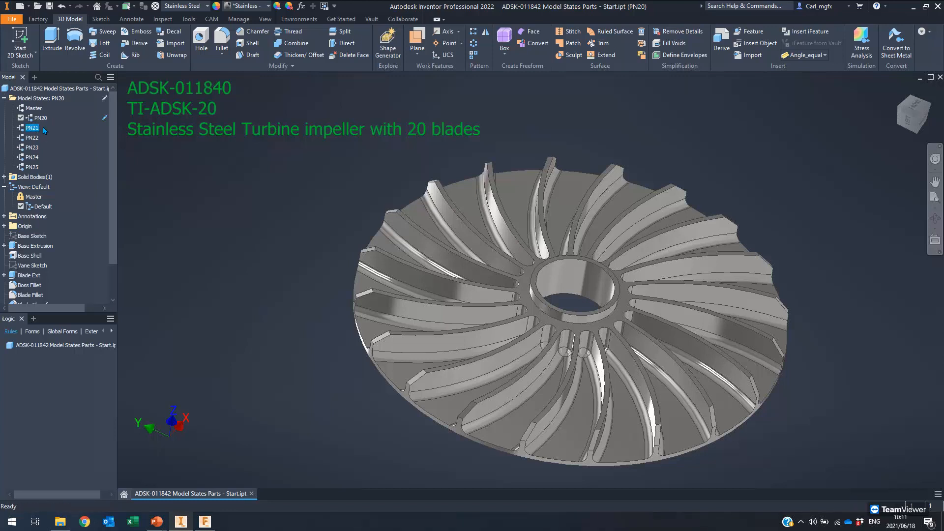
double_click(32, 167)
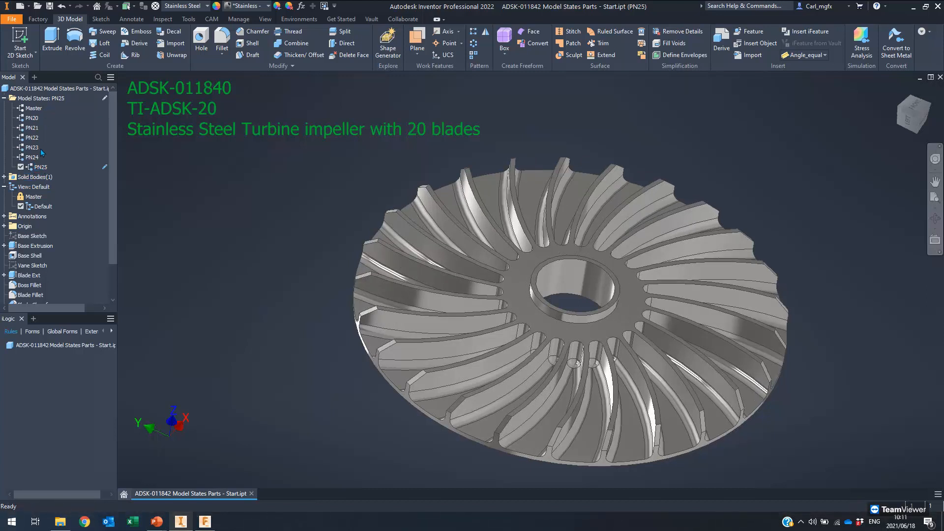
Step: Change the Stock Number in the project iProperties of PN25 to TI-ADSK-25
right_click(40, 169)
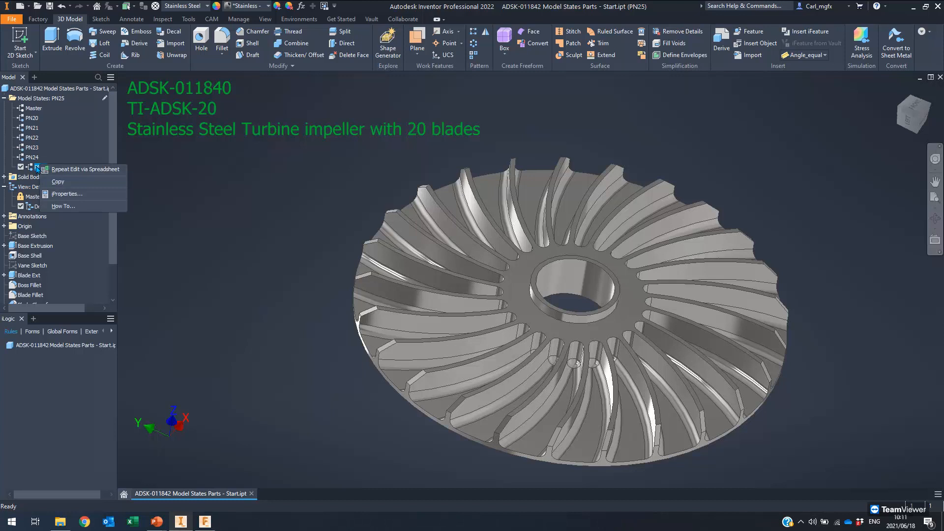
left_click(65, 195)
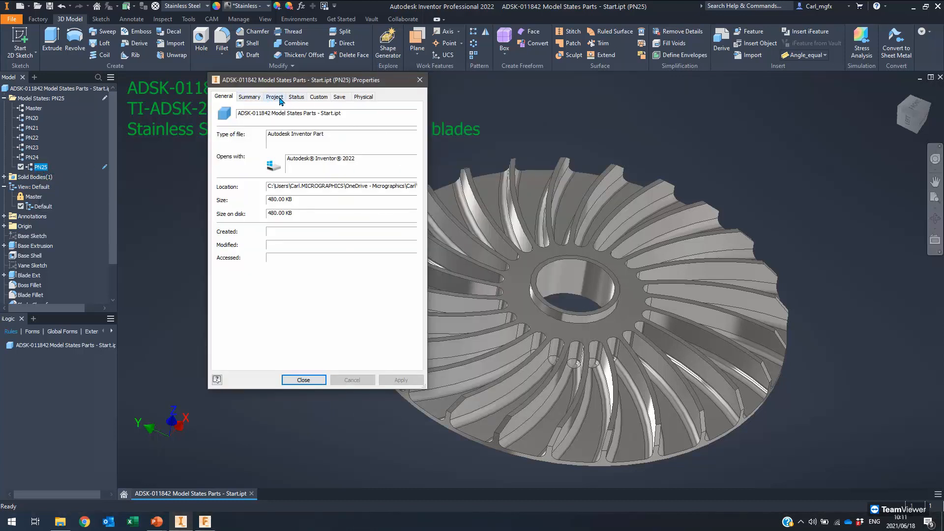
left_click(274, 98)
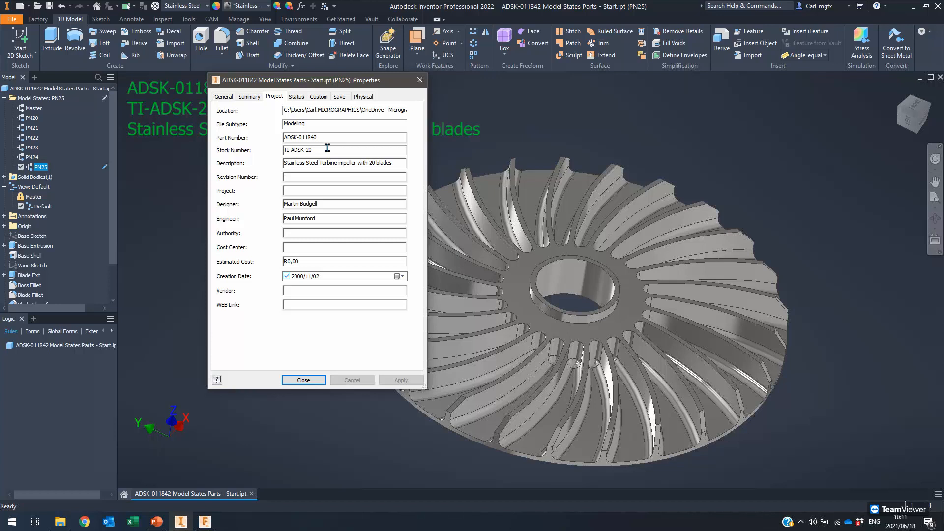
left_click_drag(309, 149, 320, 149)
type("5")
left_click(314, 383)
Step: Open the model states spreadsheet for editing and widen the Stock Number [Project] column to fit its heading
left_click(43, 98)
right_click(43, 98)
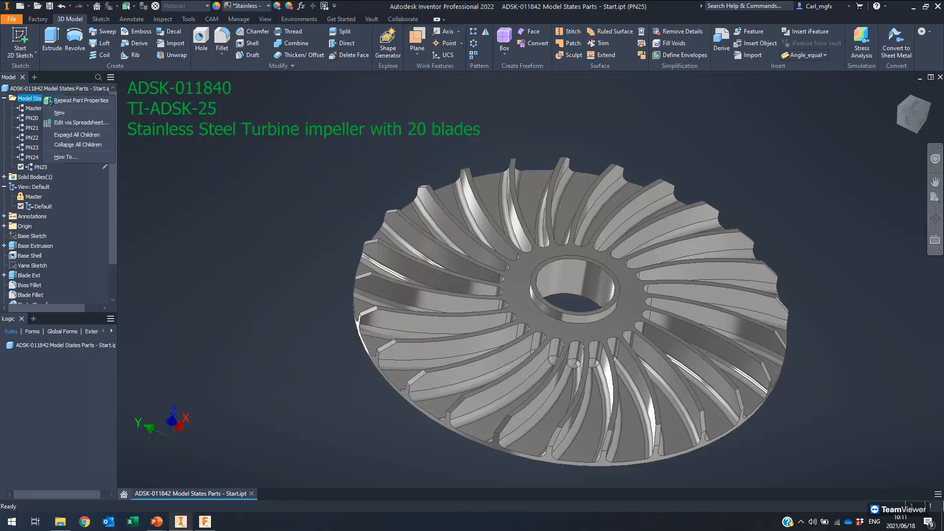
left_click(71, 124)
left_click(459, 277)
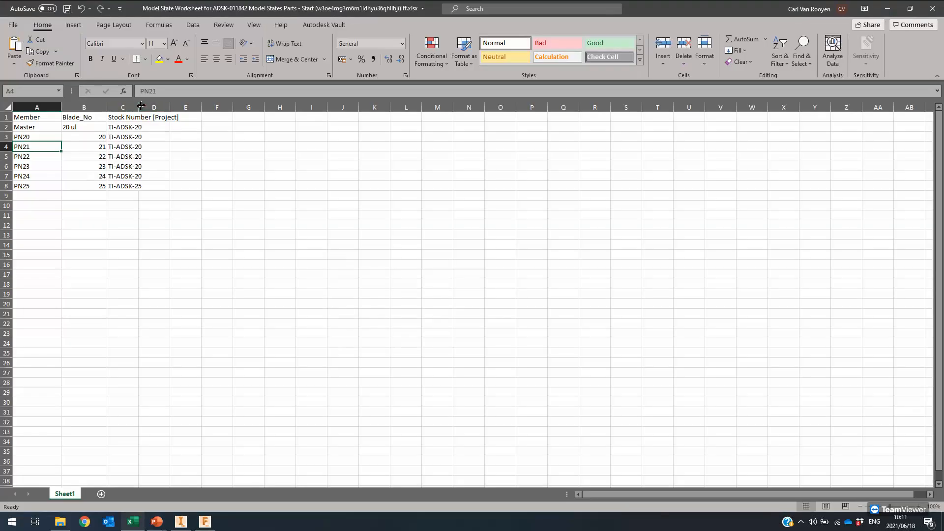
left_click_drag(143, 108, 186, 108)
Step: Change the Stock Number of member PN24 to TI-ADSK-24 in the worksheet
left_click(153, 184)
left_click(162, 177)
left_click(169, 185)
left_click(166, 178)
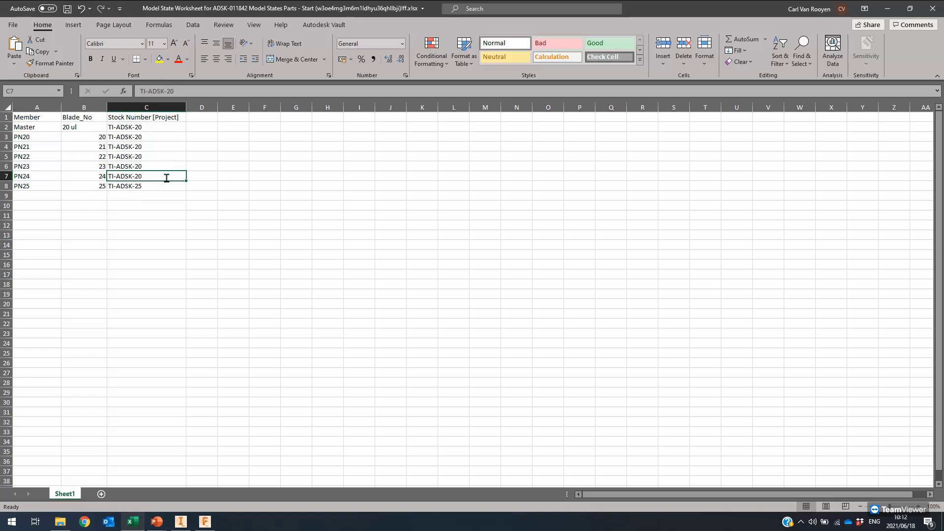
double_click(167, 178)
key("Return")
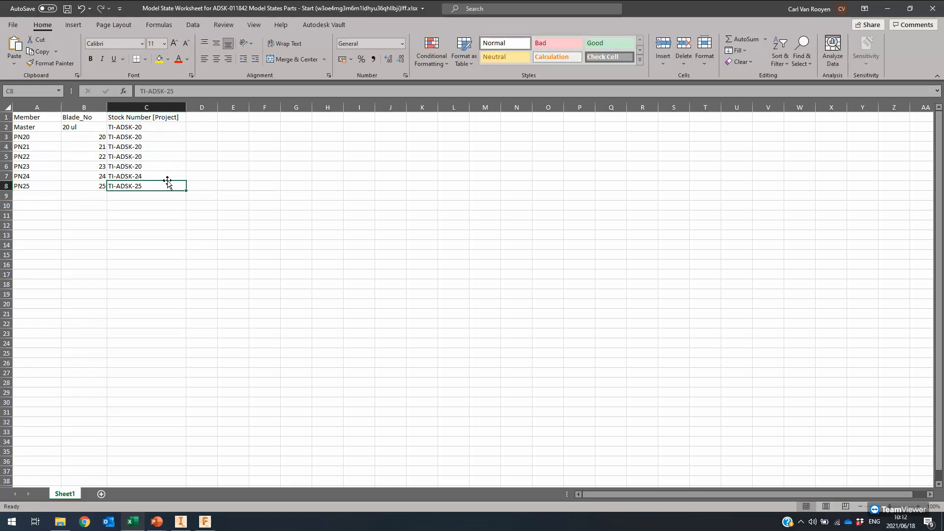
Step: Fill the Stock Number series upward from PN24 and PN25 to TI-ADSK-20 at PN20, and save and close the worksheet
left_click(169, 177, "shift")
left_click_drag(186, 192, 178, 136)
left_click(181, 153)
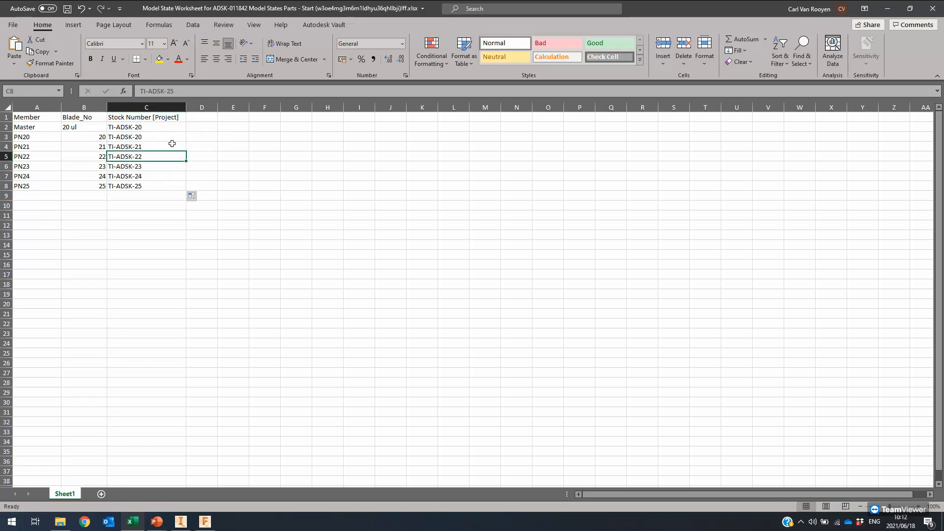
left_click(67, 8)
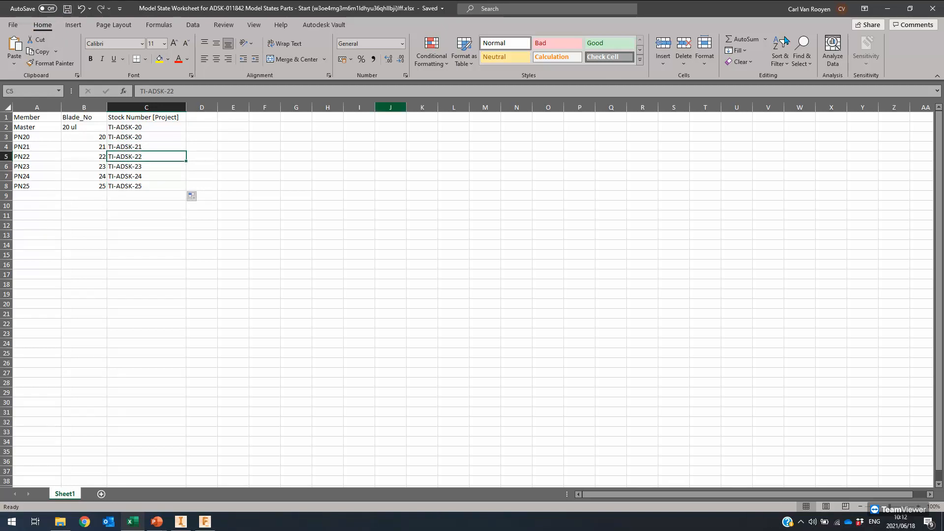
left_click(928, 12)
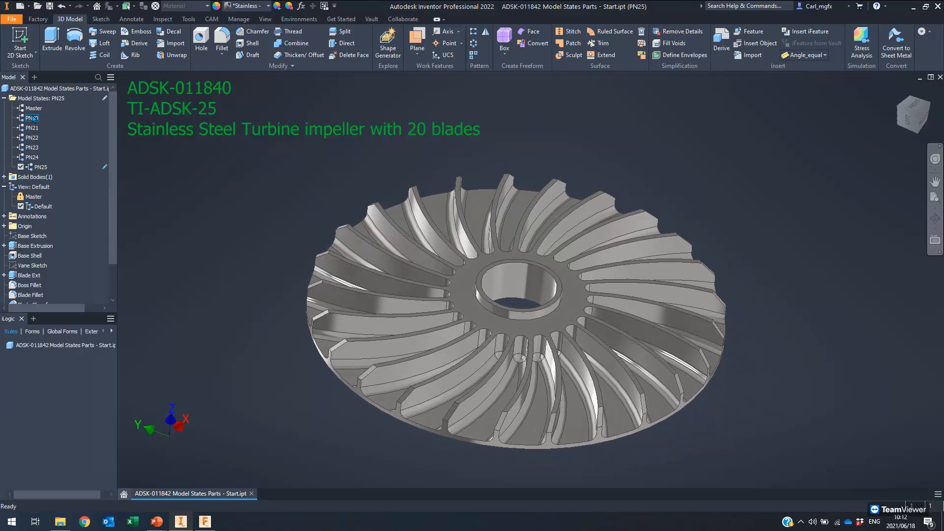
Step: Activate the PN20 and PN21 model states in turn, and check the file name in the general iProperties of PN21
double_click(33, 118)
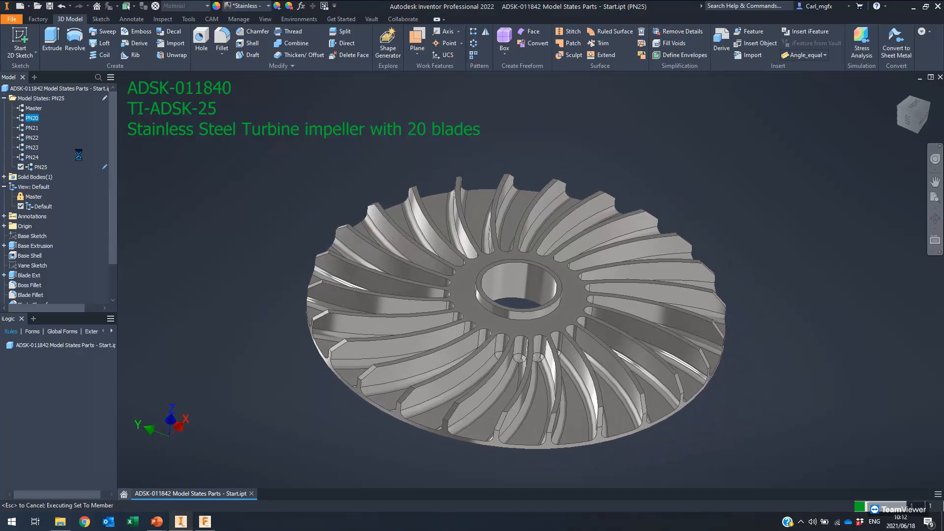
double_click(32, 126)
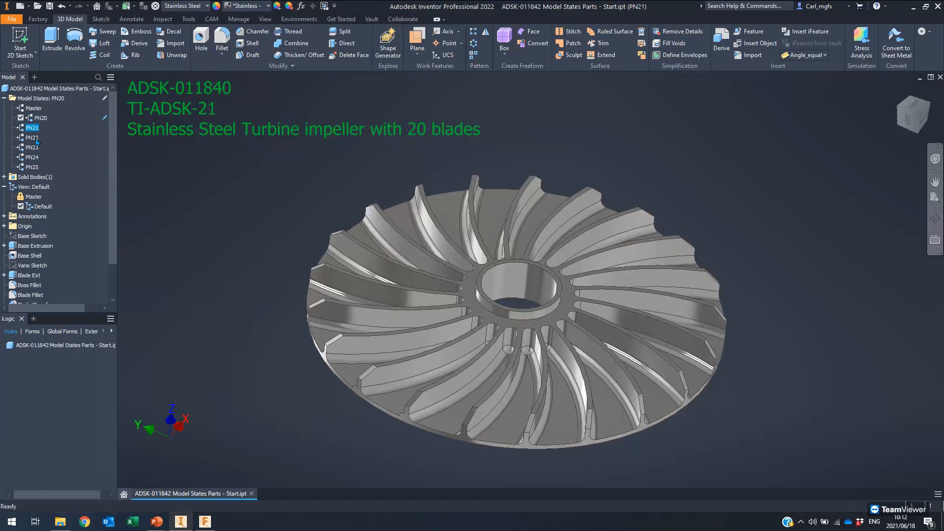
left_click(55, 89)
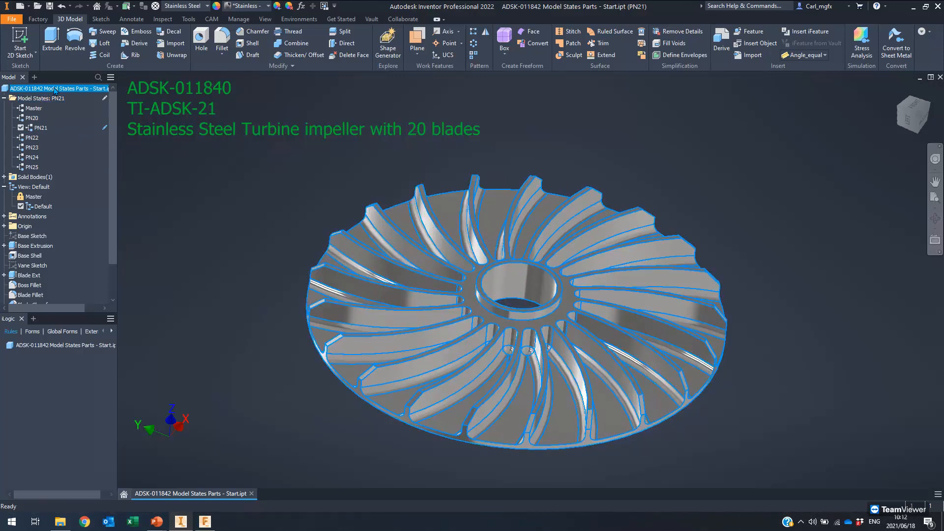
right_click(55, 90)
left_click(285, 212)
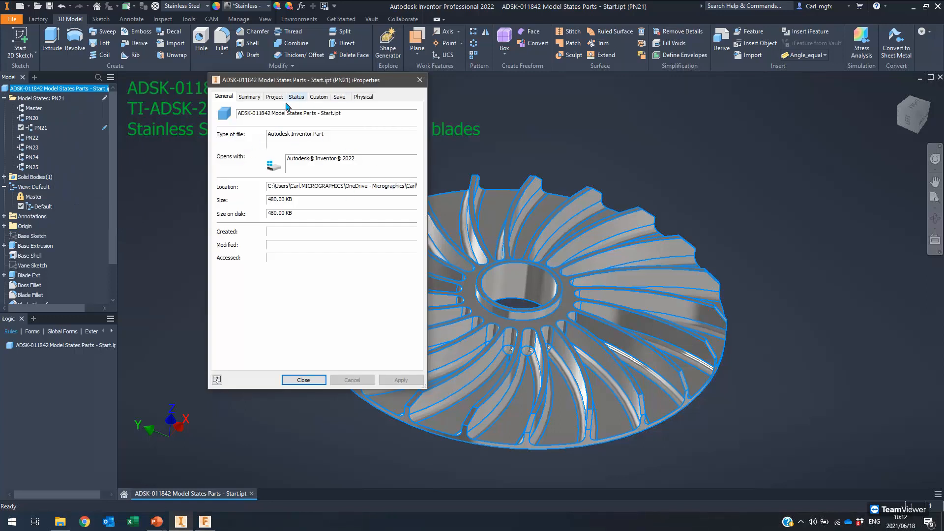
left_click_drag(239, 112, 351, 112)
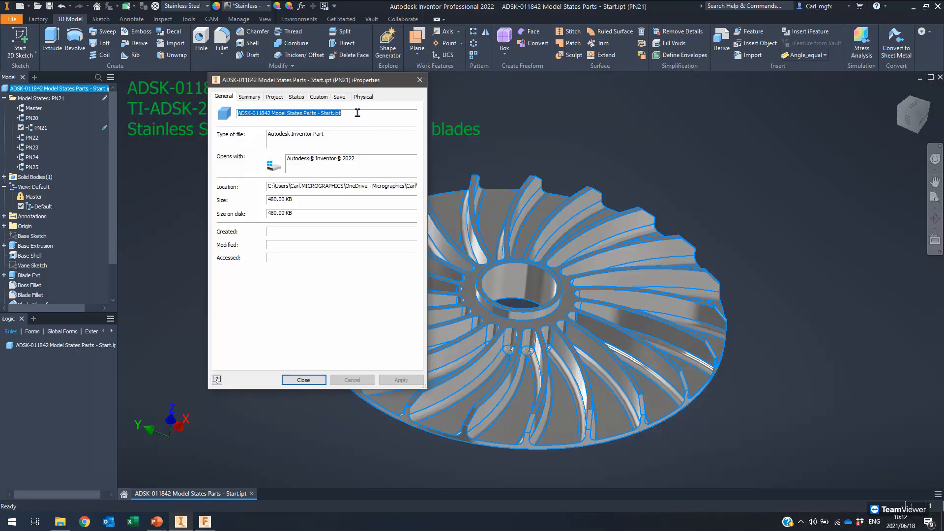
left_click(358, 113)
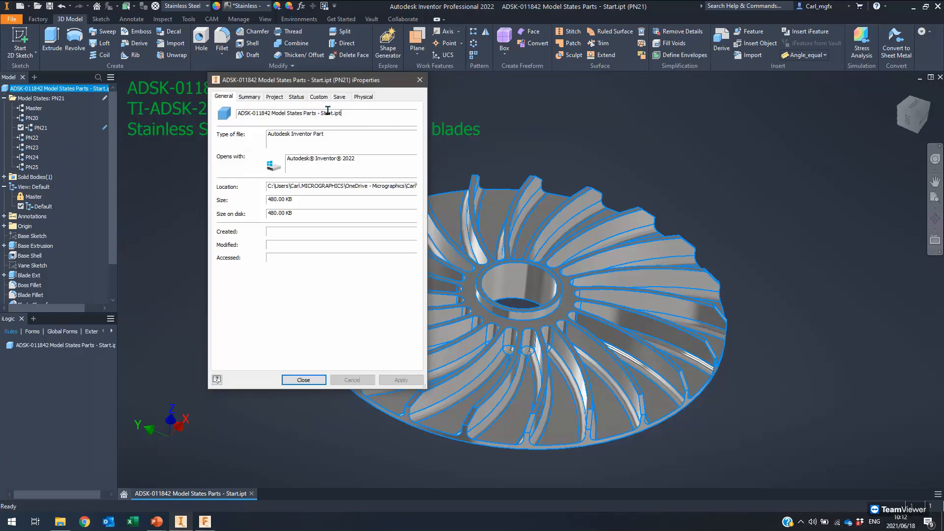
left_click(304, 380)
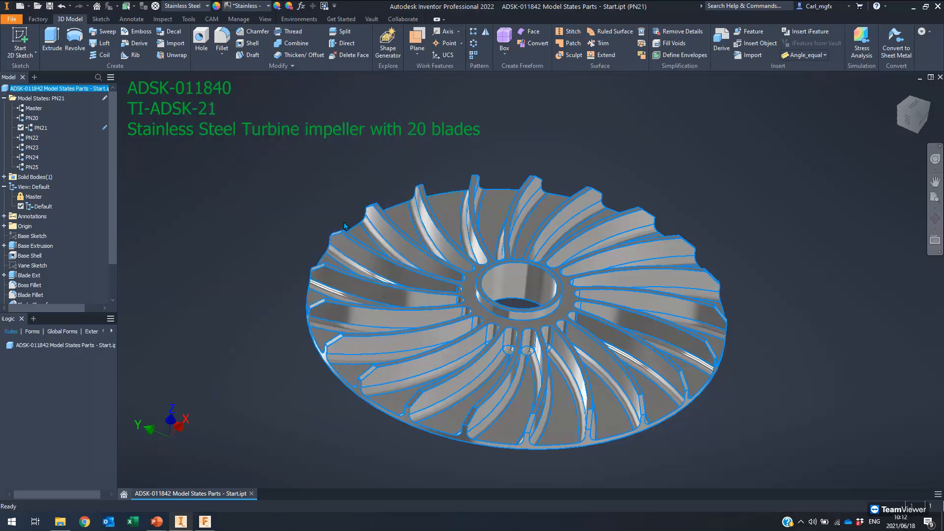
left_click(246, 303)
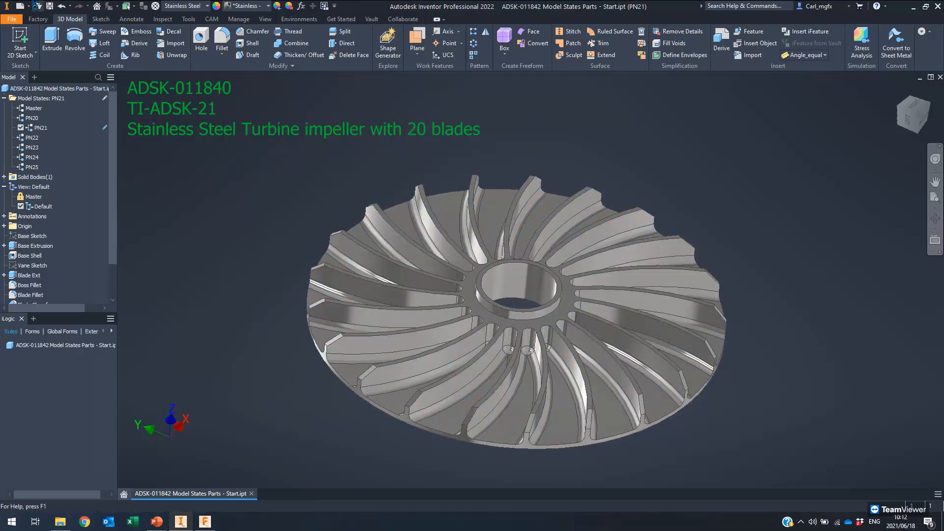
Step: Open the assembly SUB-179310 START.iam from the Assemblies folder of 04 Model states, and close the iLogic browser
key("ctrl+o")
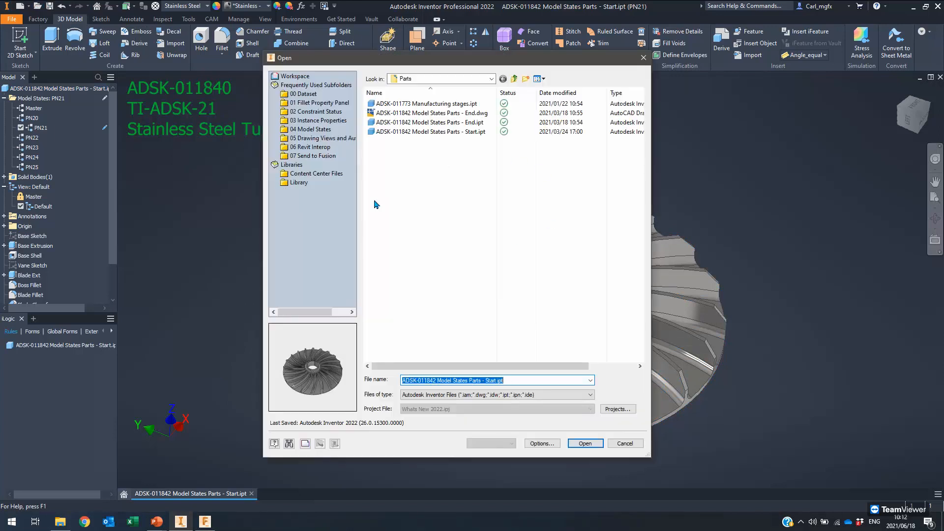
left_click(514, 79)
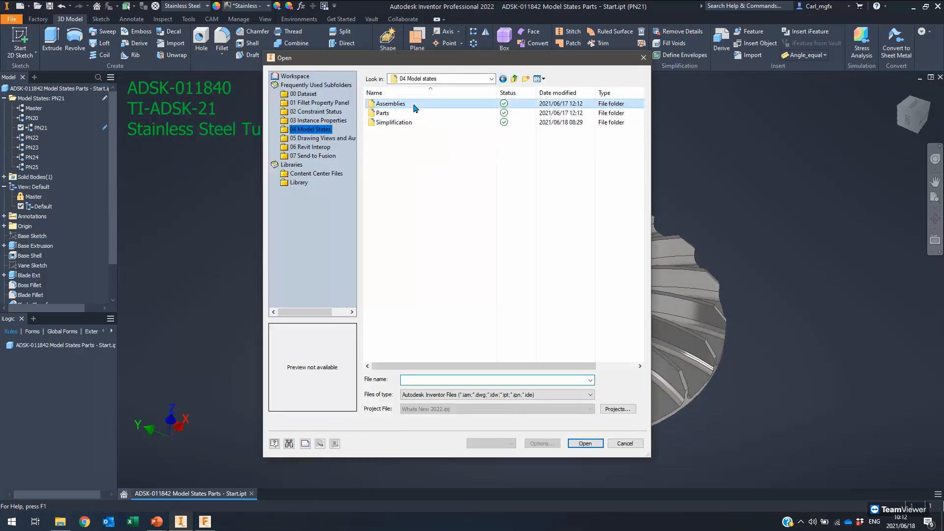
left_click(422, 132)
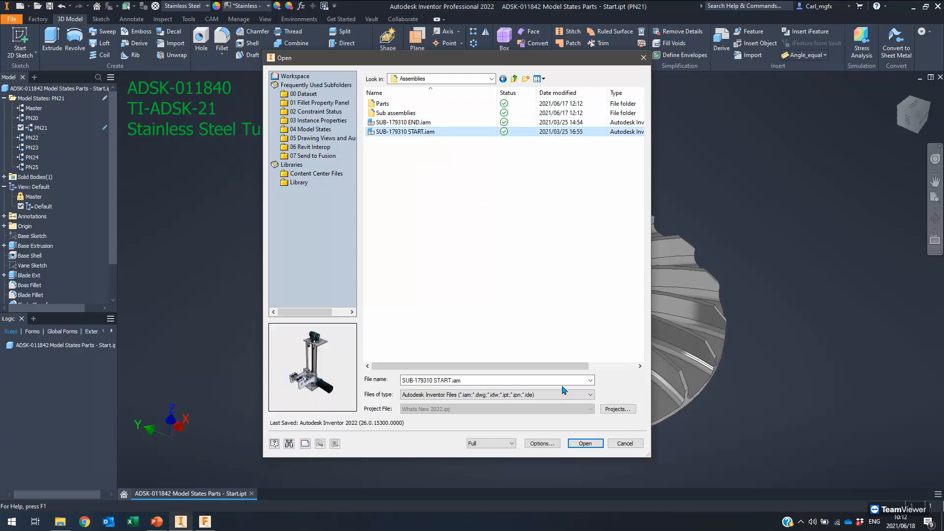
left_click(585, 443)
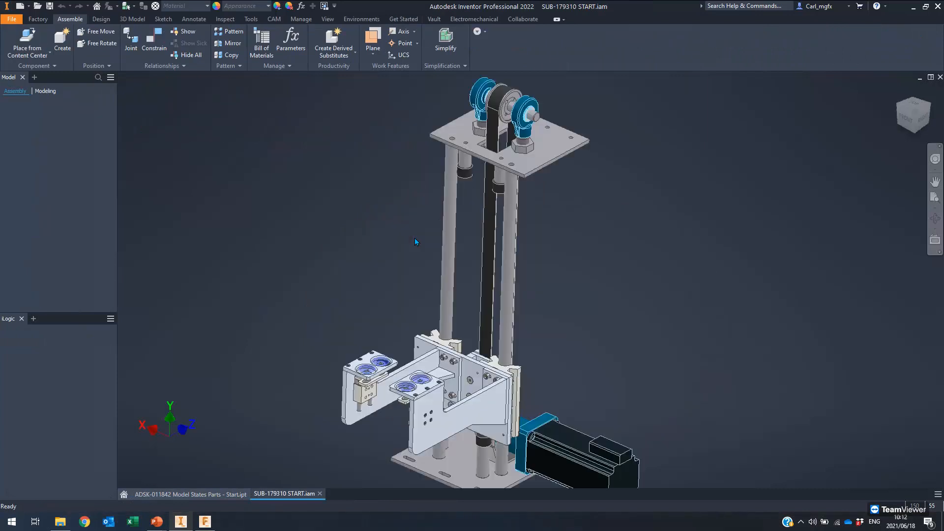
middle_click_drag(353, 314, 437, 240)
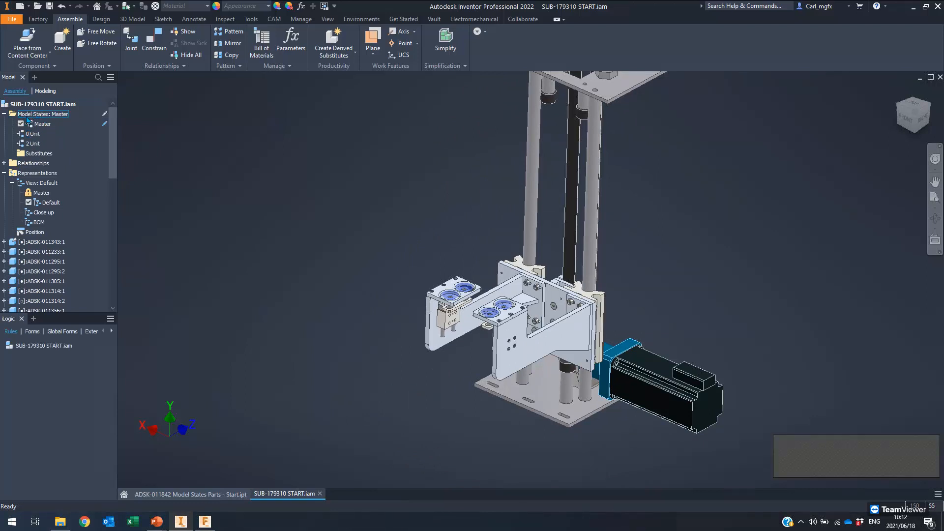
left_click(22, 319)
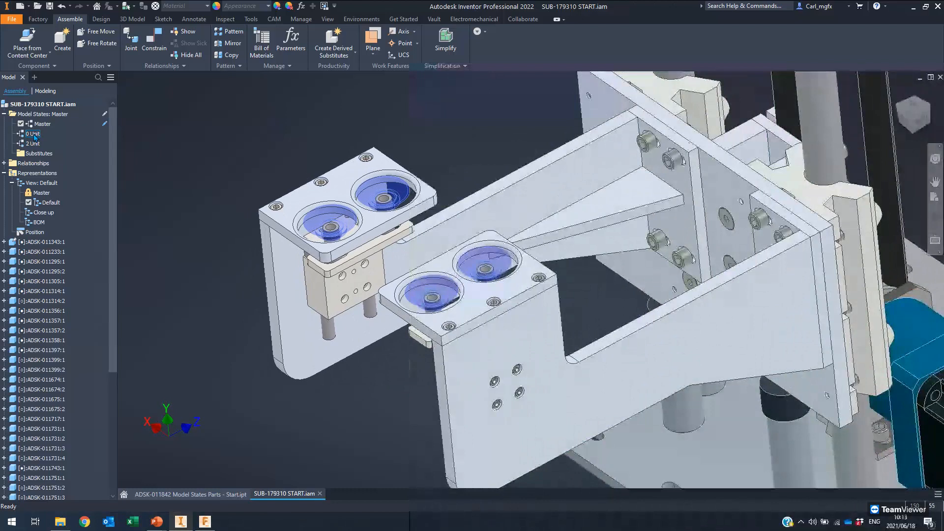
Step: Activate the 0 Unit model state and examine which components it suppresses in the assembly
left_click(33, 134)
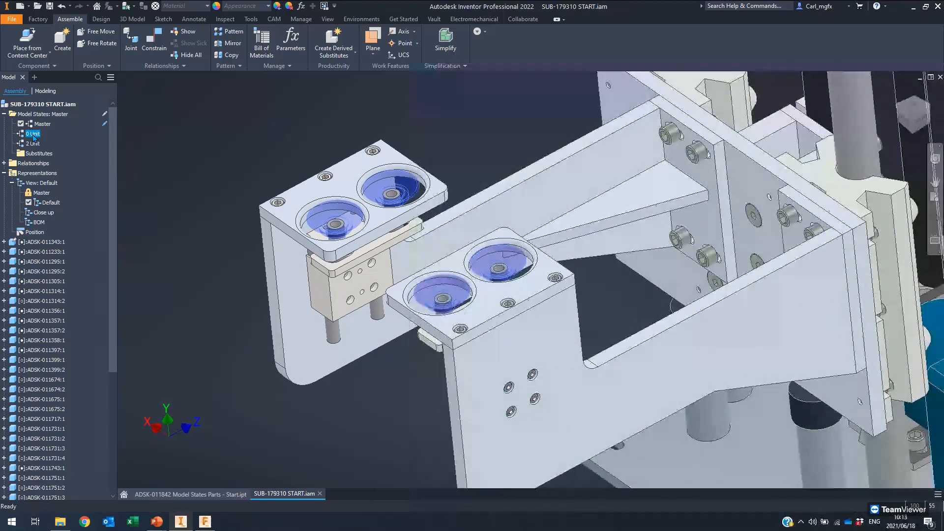
scroll(477, 234, "down", 5)
middle_click_drag(488, 216, 480, 233)
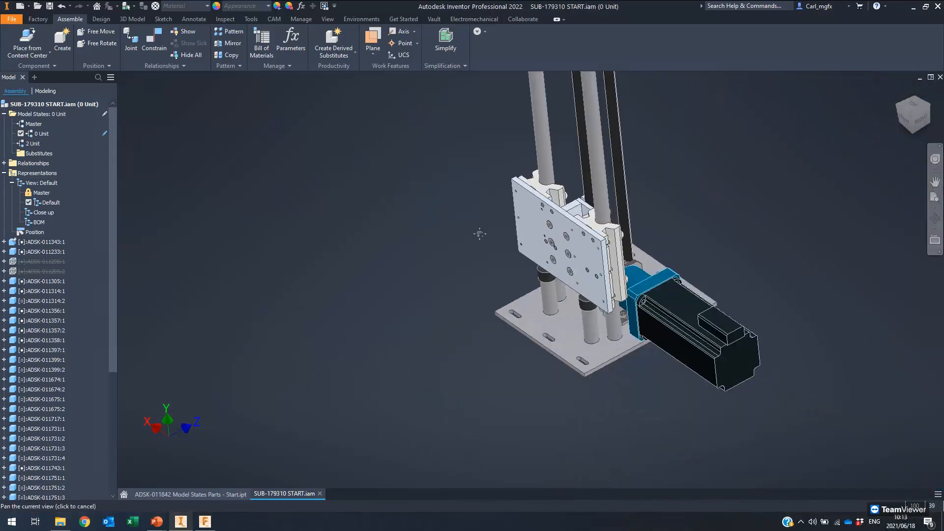
scroll(445, 234, "up", 3)
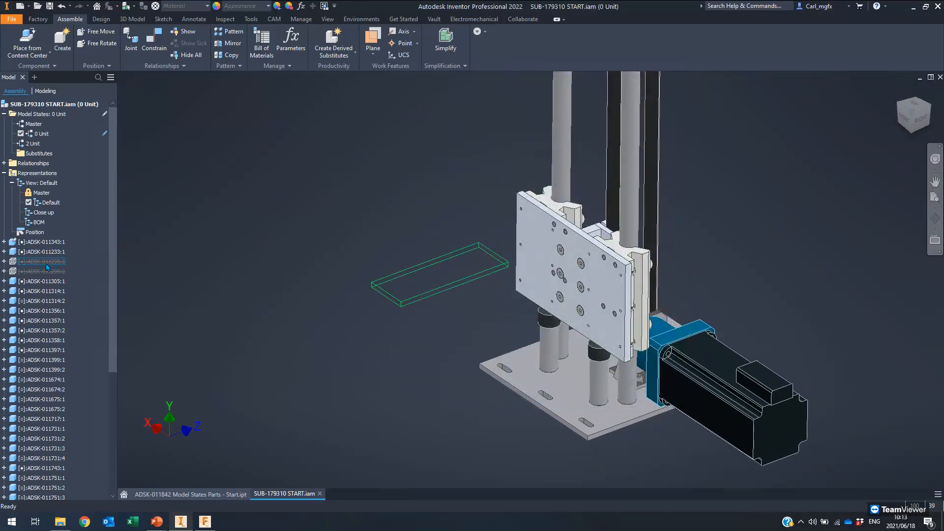
scroll(66, 295, "down", 6)
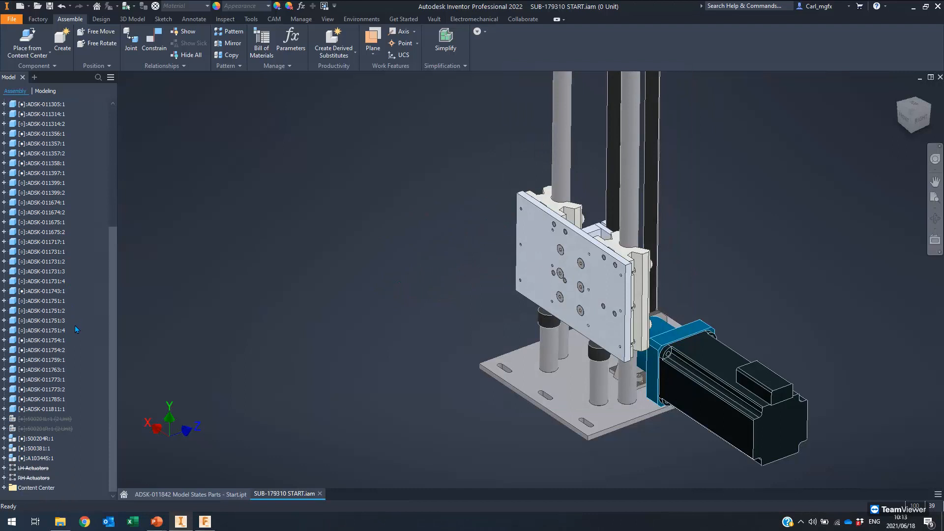
Step: Activate the 2 Unit model state and inspect the two suction-cup plates at the front of the assembly
scroll(76, 290, "up", 6)
double_click(31, 144)
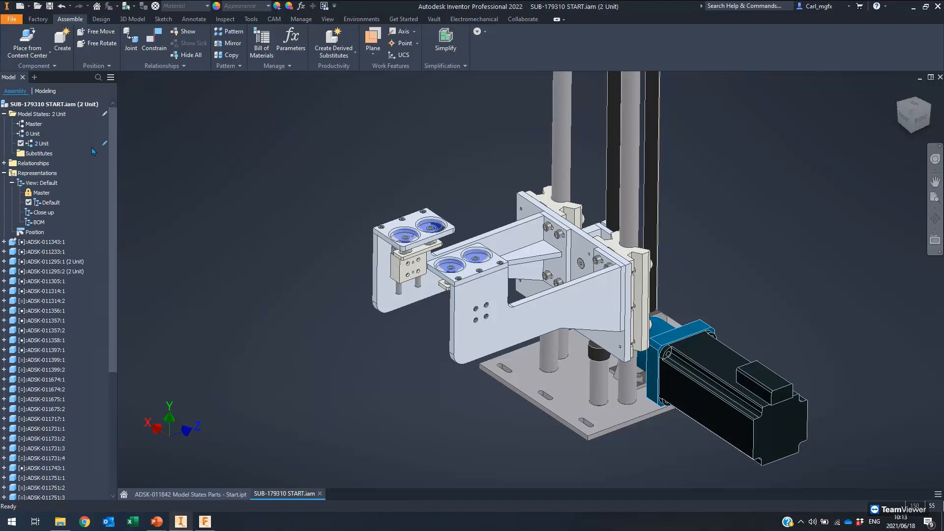
scroll(462, 262, "down", 6)
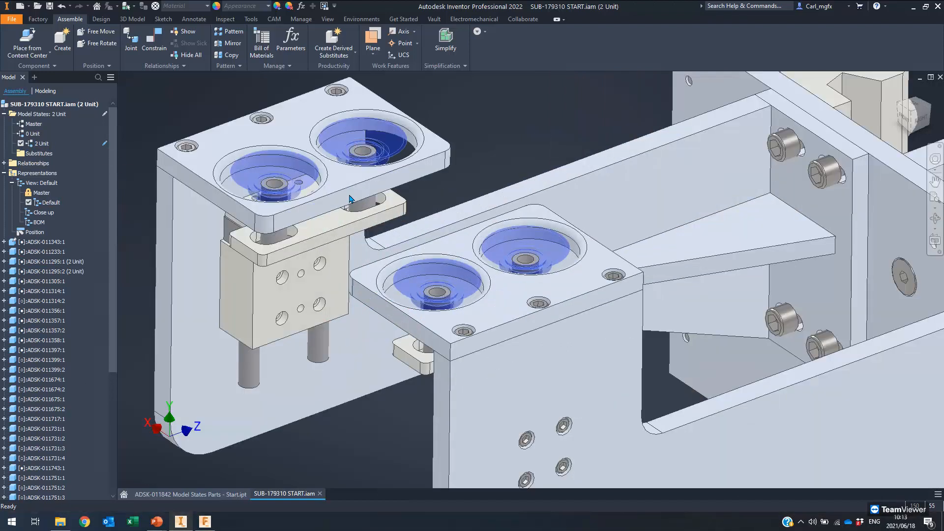
scroll(365, 187, "up", 5)
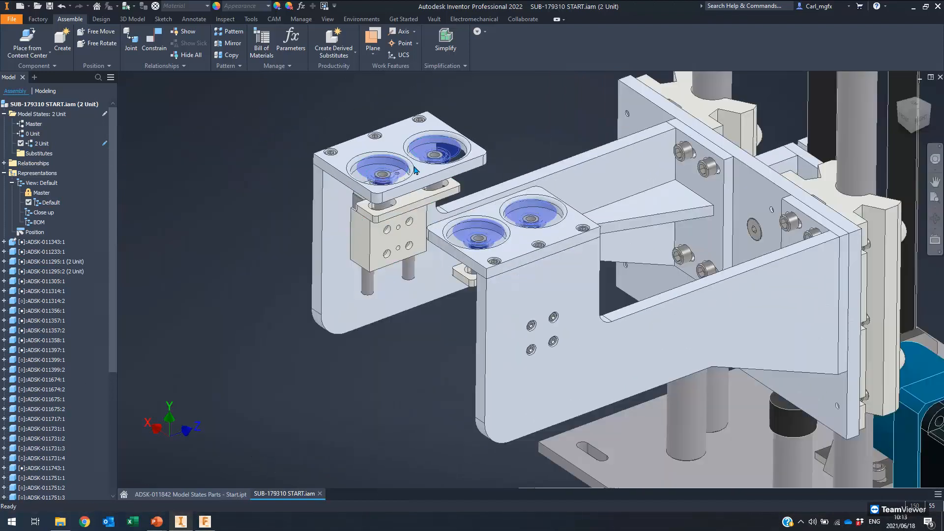
scroll(401, 164, "down", 1)
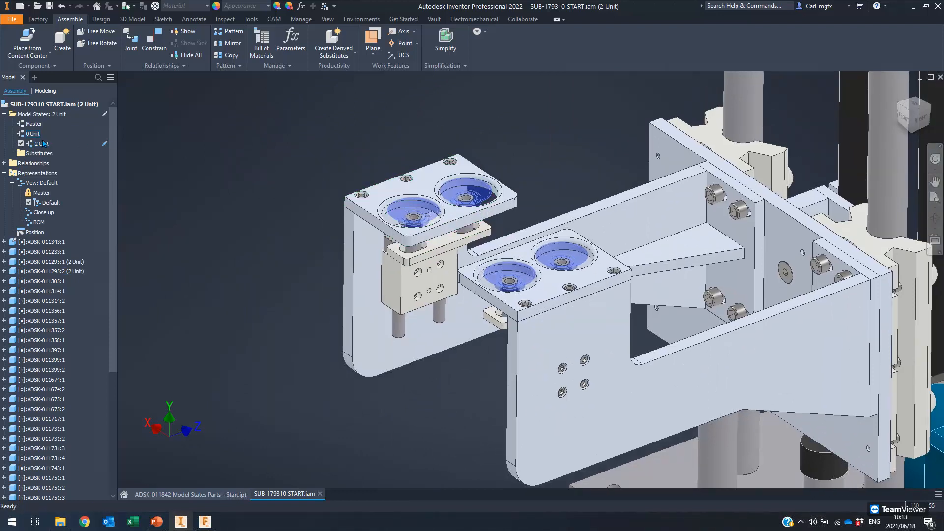
Step: Copy the 2 Unit model state under the name 3 Unit1 and activate the copy
right_click(40, 143)
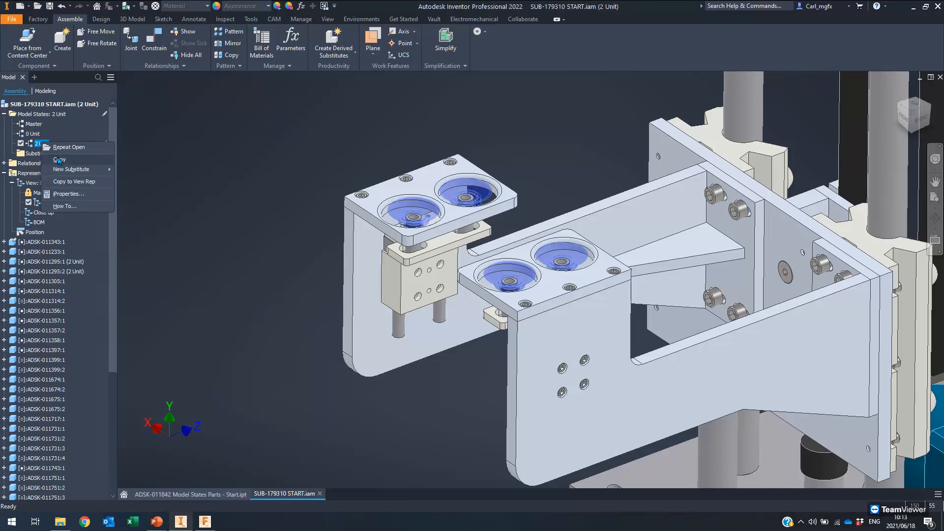
left_click(58, 160)
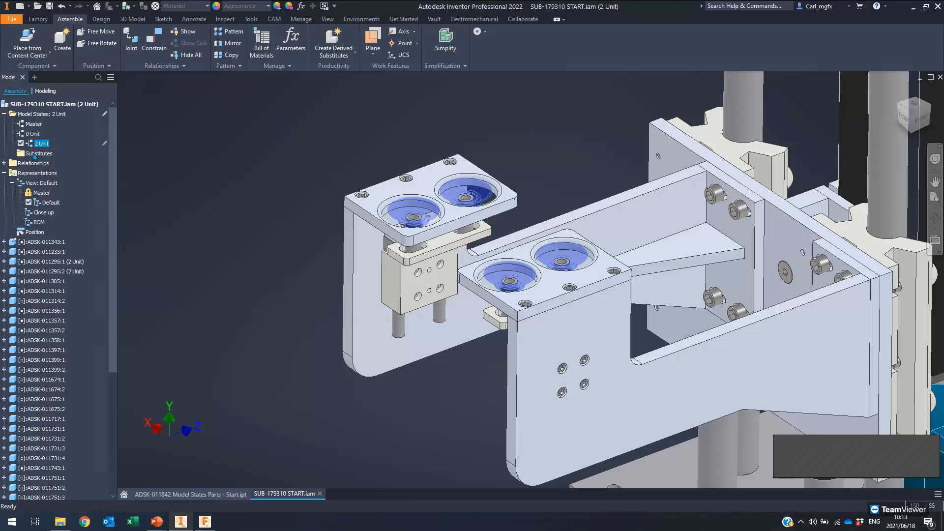
left_click(39, 156)
left_click(38, 156)
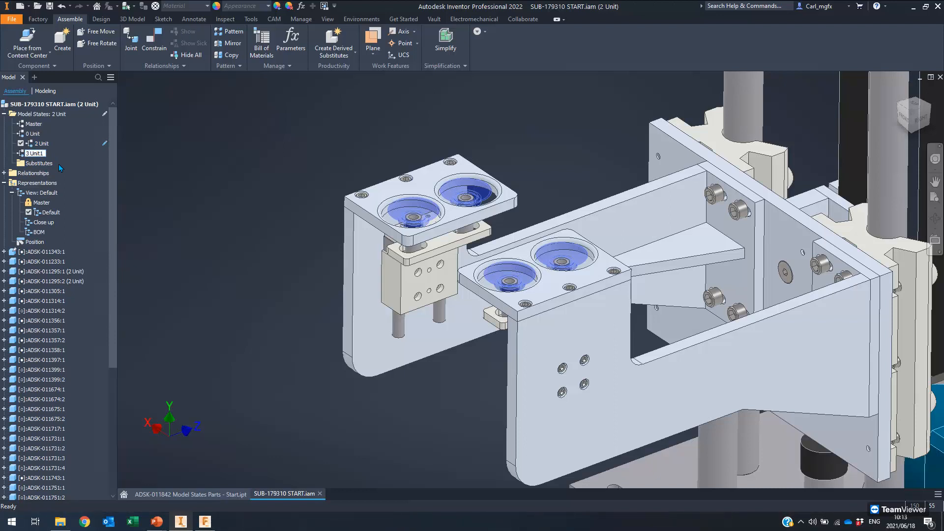
left_click(185, 167)
left_click(27, 153)
double_click(27, 156)
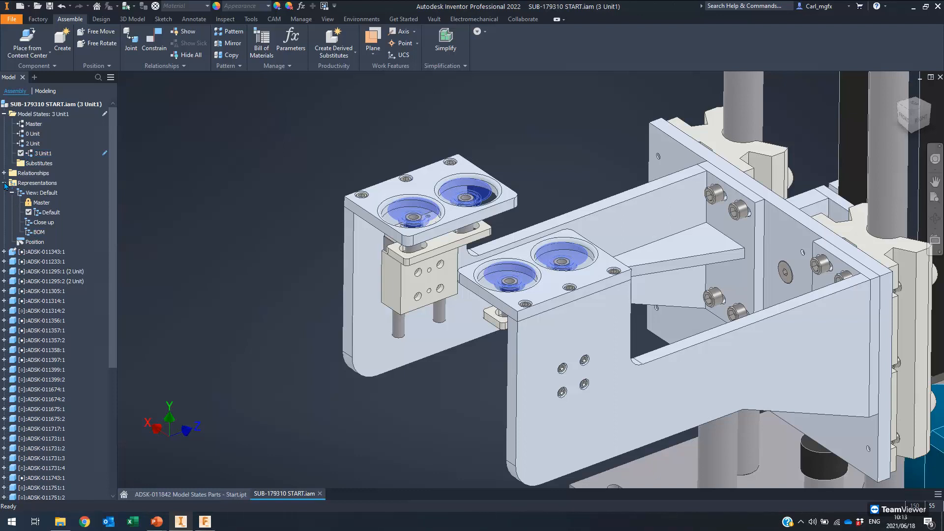
Step: Collapse the Representations folder and examine the model states available in component ADSK-011295:2
left_click(4, 183)
left_click_drag(74, 222, 4, 223)
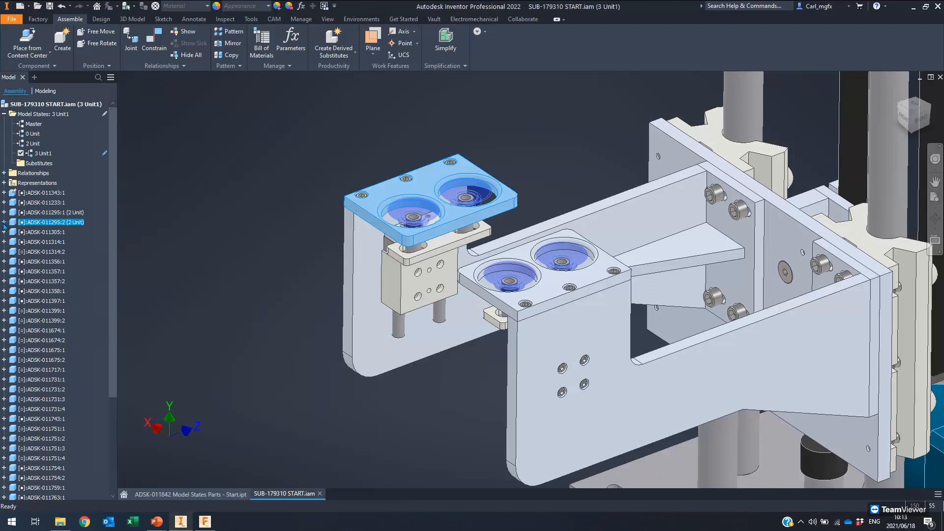
left_click(5, 223)
left_click(13, 232)
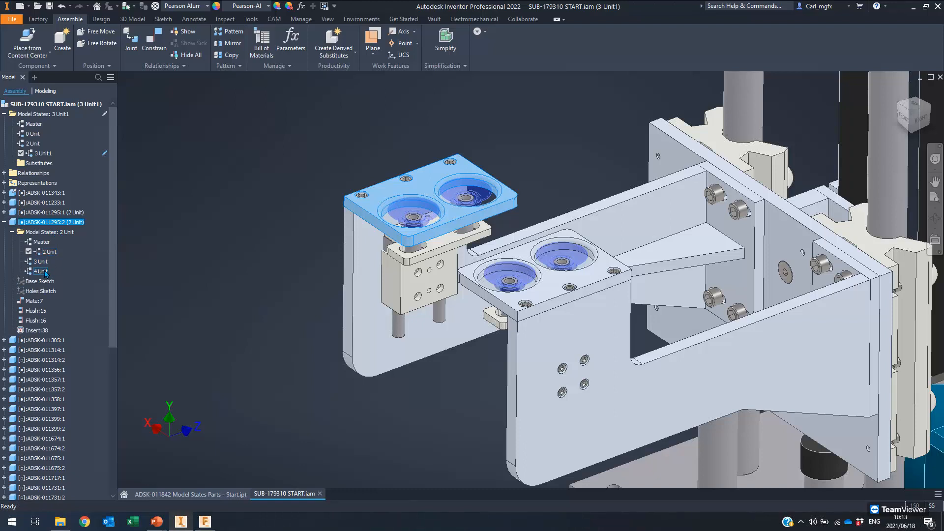
left_click(161, 224)
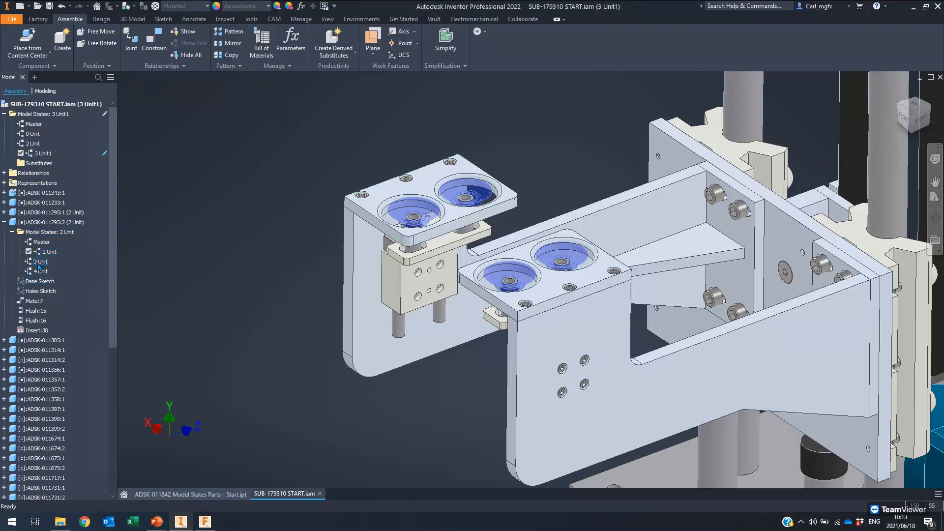
Step: Rename the assembly's 3 Unit1 model state to 3 Unit
double_click(49, 158)
key("Right")
key("Return")
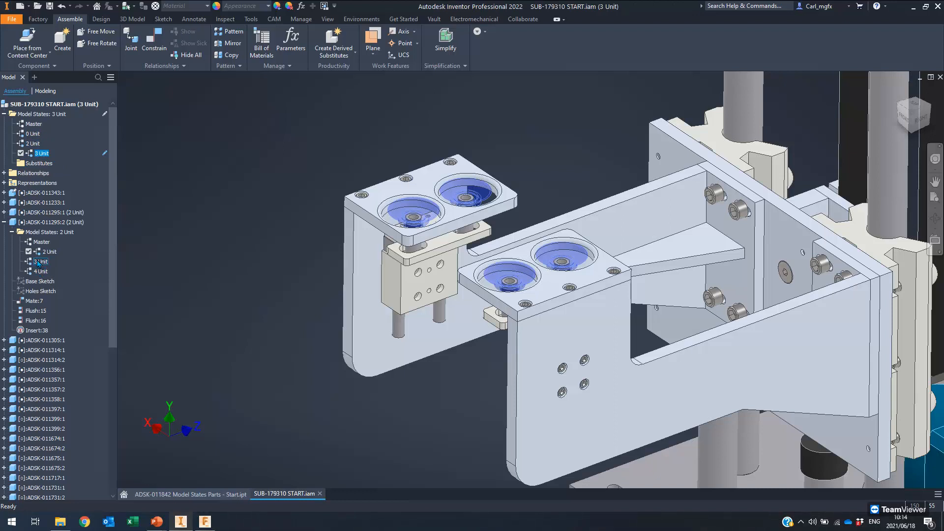
Step: Use Link Model States to activate the 3 Unit model state in all components that have one, accepting that the document is saved
left_click(347, 56)
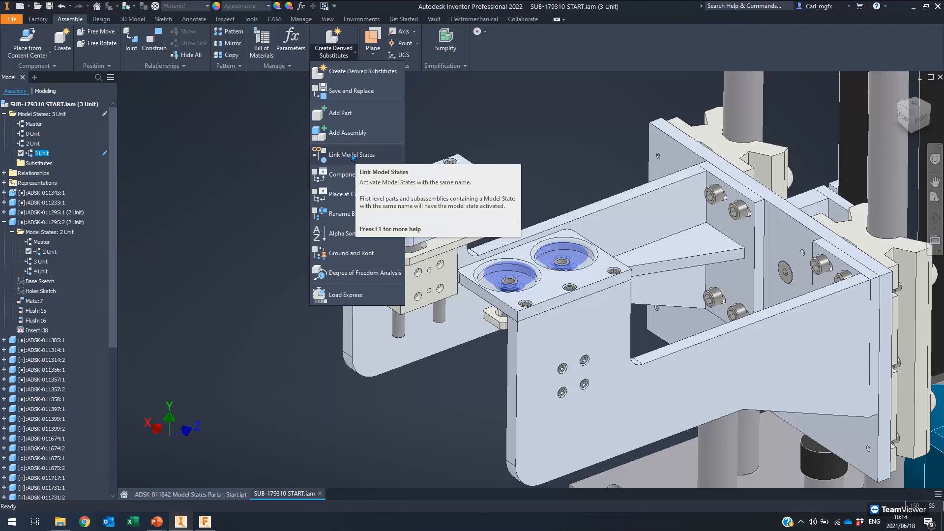
left_click(349, 156)
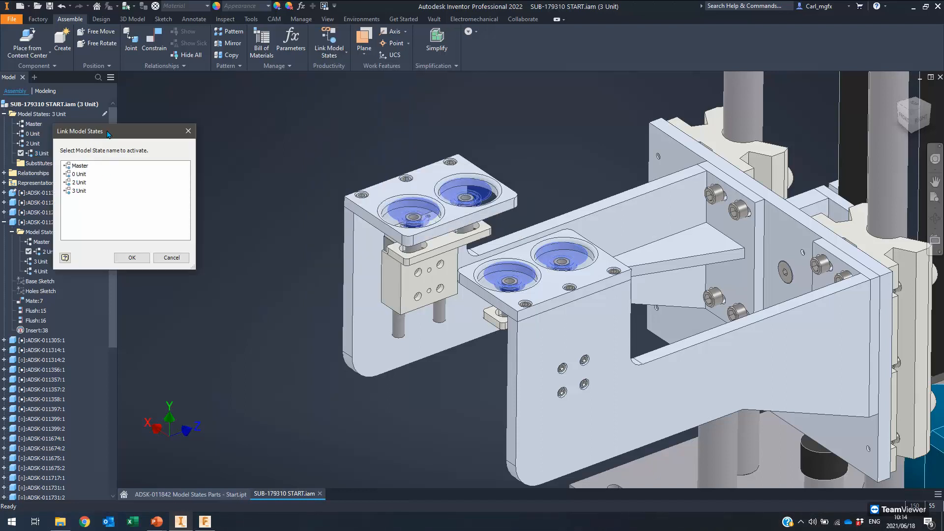
left_click_drag(108, 134, 196, 132)
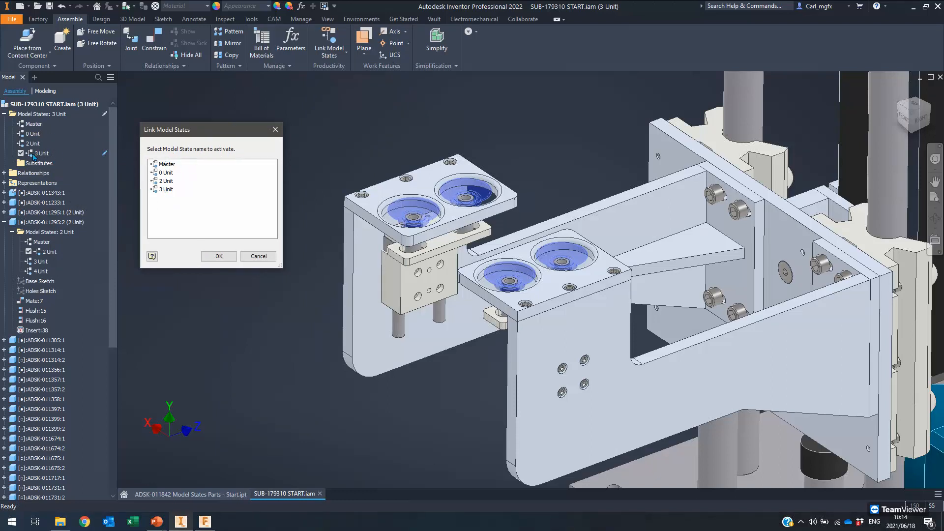
left_click(165, 190)
left_click(220, 256)
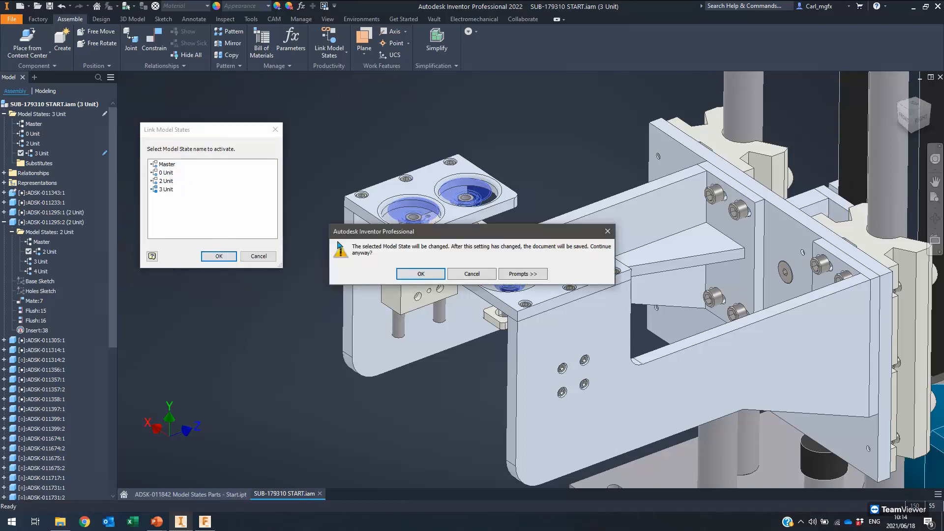
left_click(421, 274)
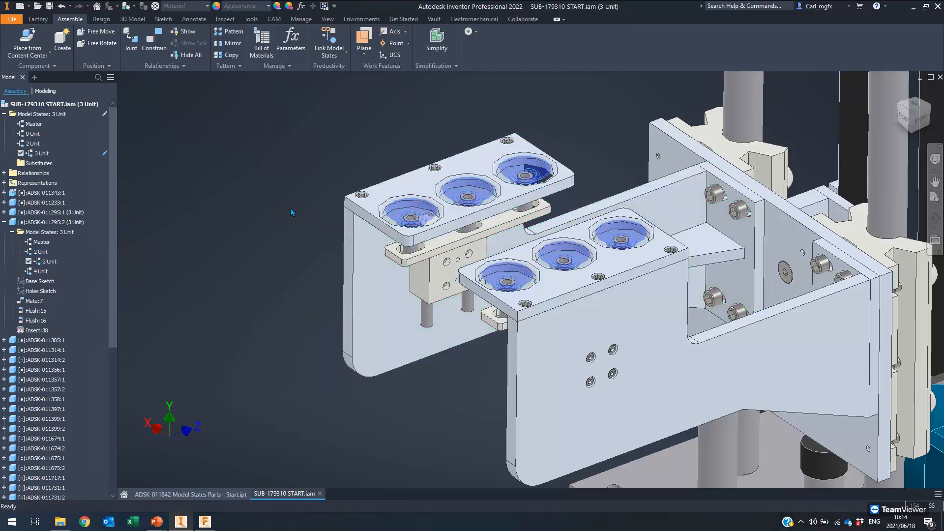
Step: Open the assembly's model states for editing in a spreadsheet
middle_click_drag(336, 215, 323, 215)
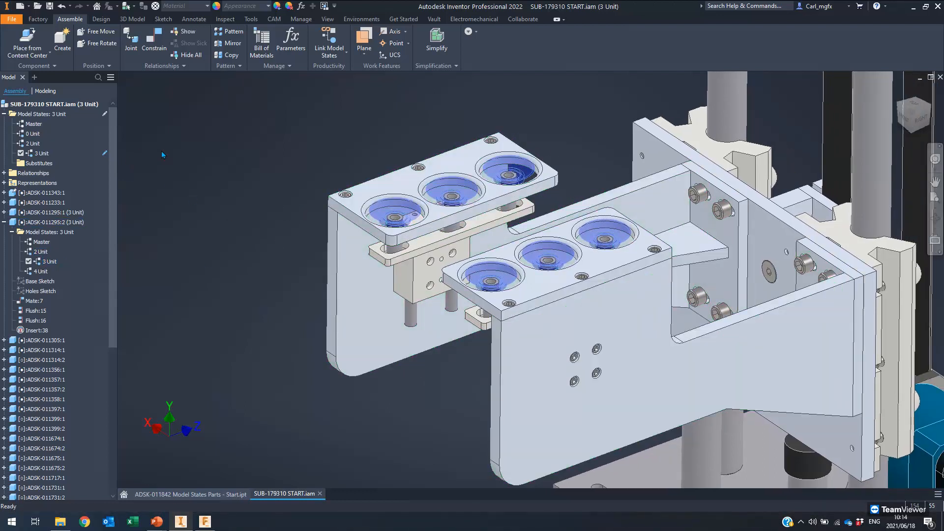
right_click(42, 157)
left_click(44, 118)
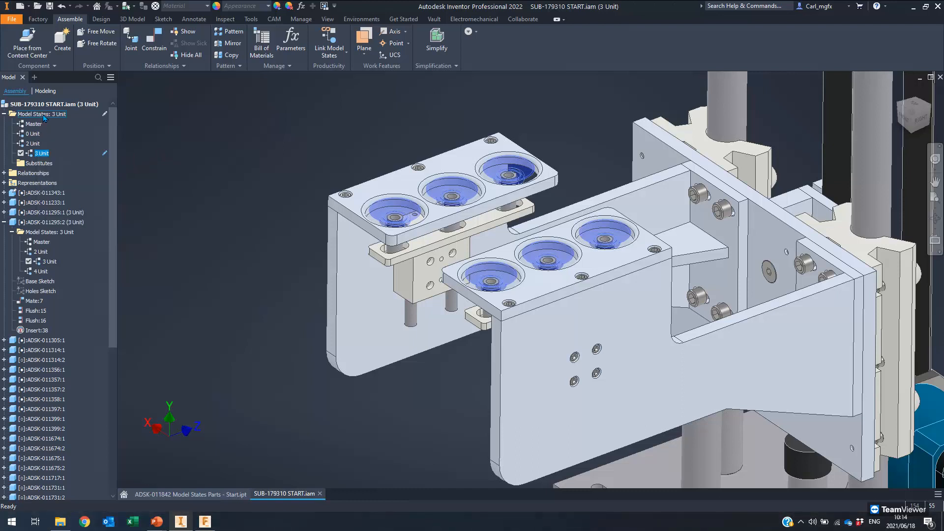
right_click(46, 117)
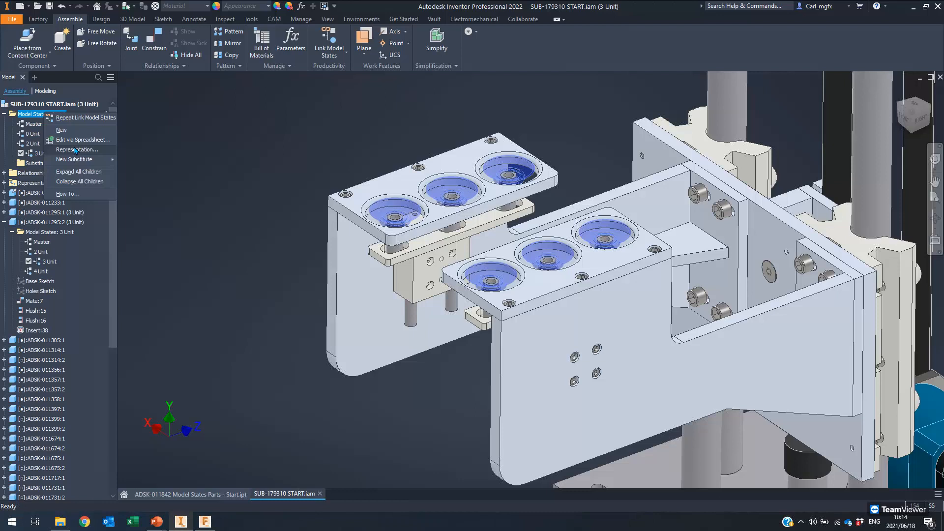
left_click(89, 141)
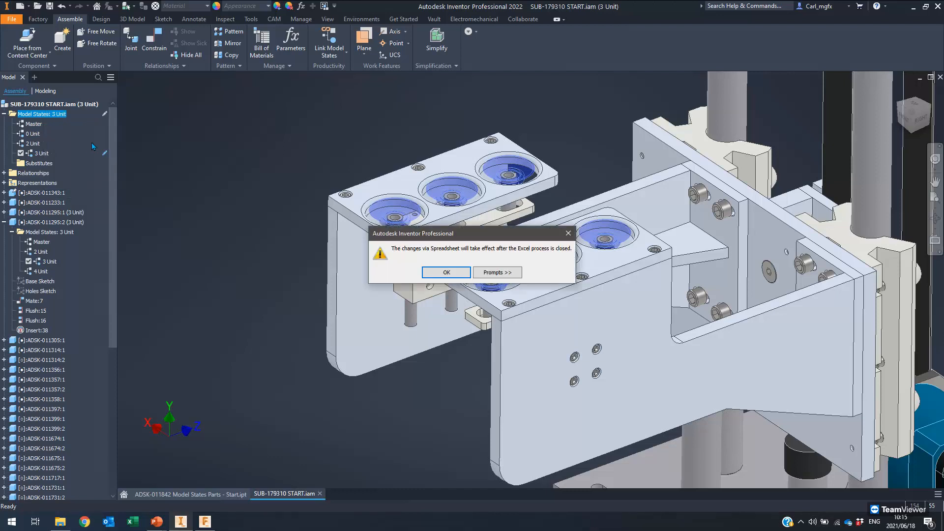
left_click(445, 273)
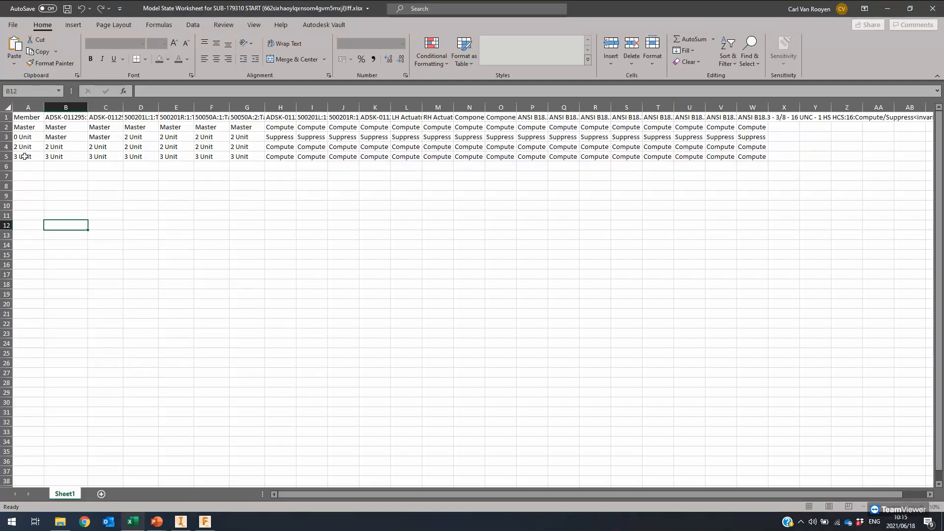
Step: Copy the 3 Unit row, A5 through W5, down into row 6 of the model state worksheet
left_click_drag(24, 157, 500, 155)
left_click_drag(765, 148, 760, 158)
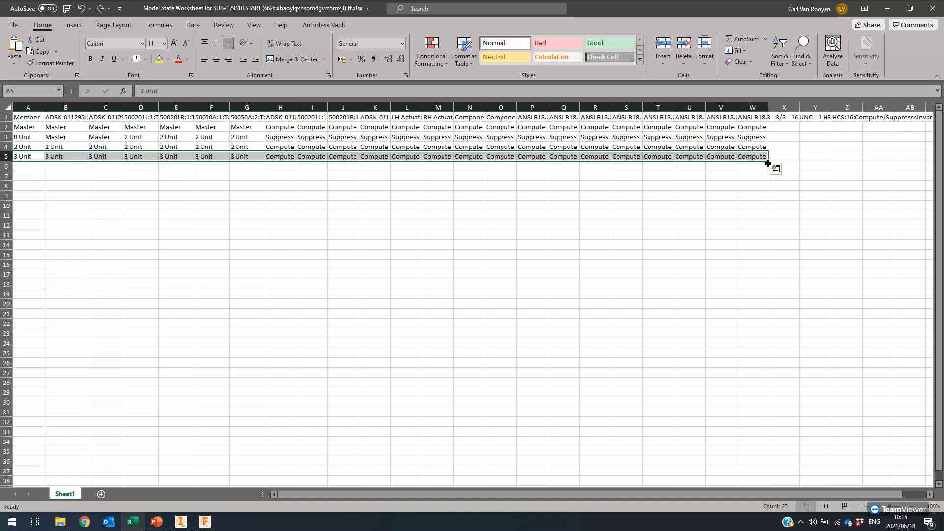
left_click_drag(766, 169, 768, 173)
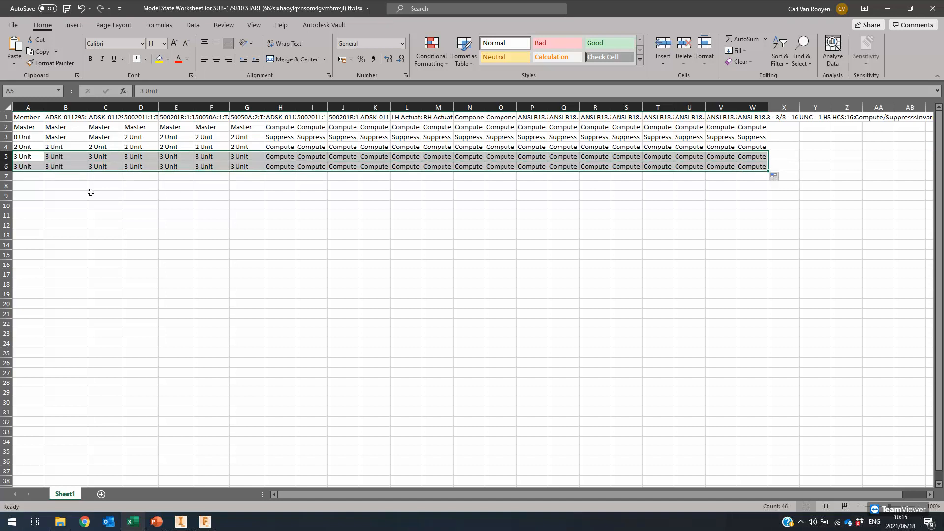
Step: Change the member name in cell A6 to 4 Unit
double_click(32, 165)
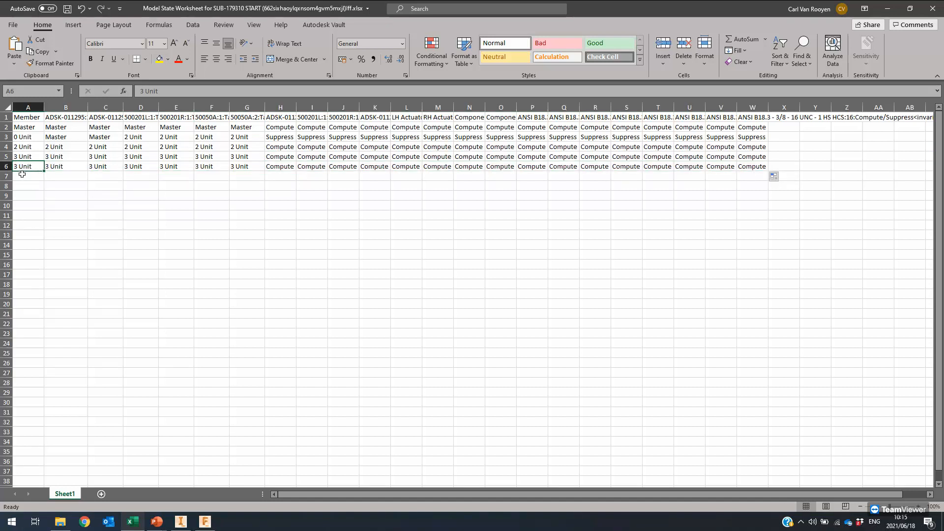
key("Left")
key("Left")
key("Left")
key("Left")
key("Left")
key("BackSpace")
type("4")
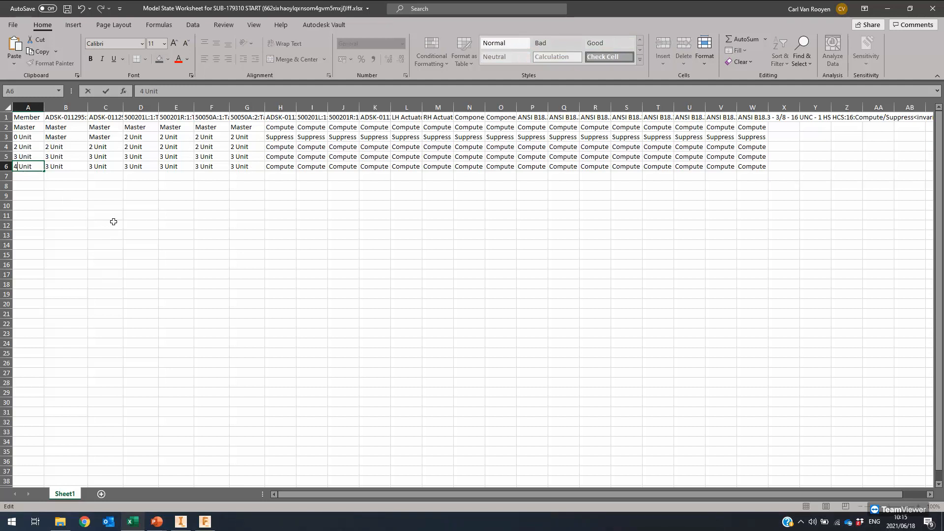
key("Tab")
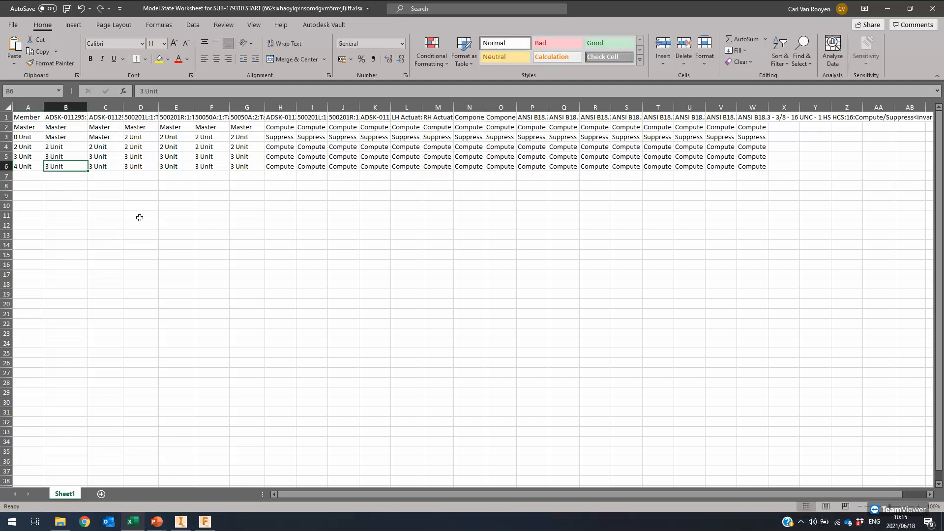
Step: Set the component model states in B6 through G6 to 4 Unit, and save and close the worksheet
left_click(61, 156)
left_click_drag(87, 162, 87, 169)
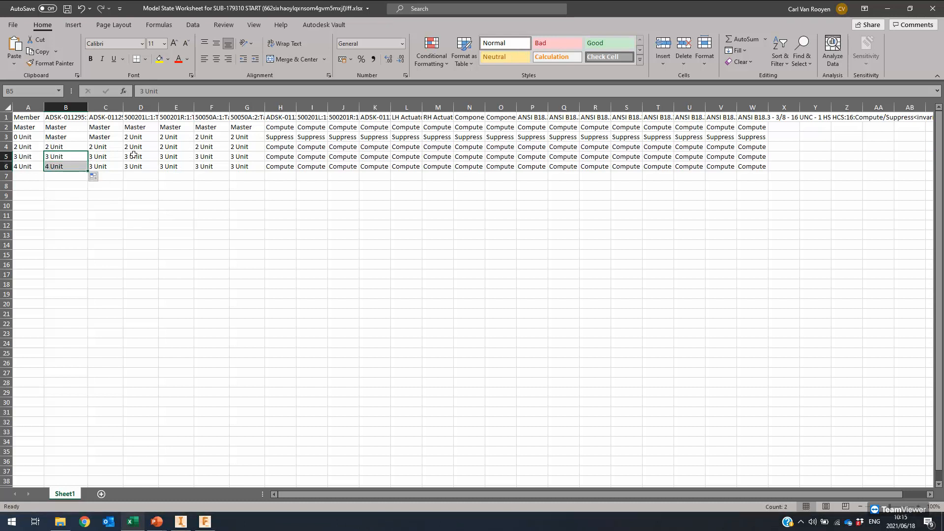
left_click(117, 157)
left_click_drag(123, 162, 263, 170)
left_click(147, 156)
left_click(176, 156)
left_click(216, 157)
left_click(247, 156)
left_click(199, 205)
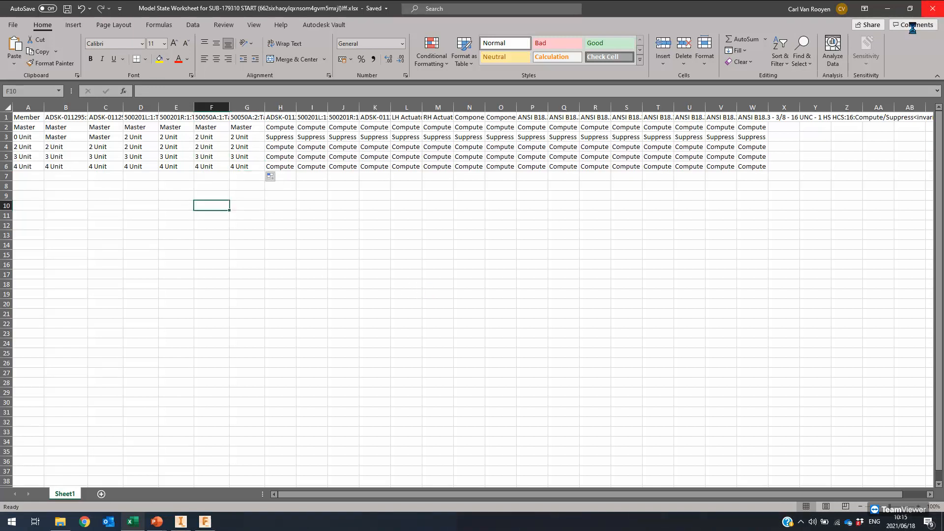
left_click(933, 8)
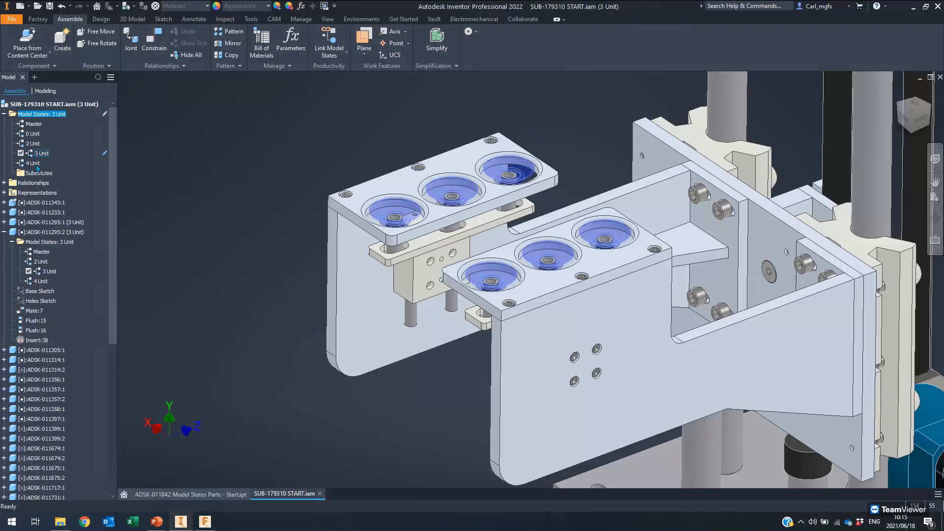
Step: Activate the 4 Unit model state, inspect the whole assembly in its home view, and collapse component ADSK-011295:2 in the browser
double_click(23, 162)
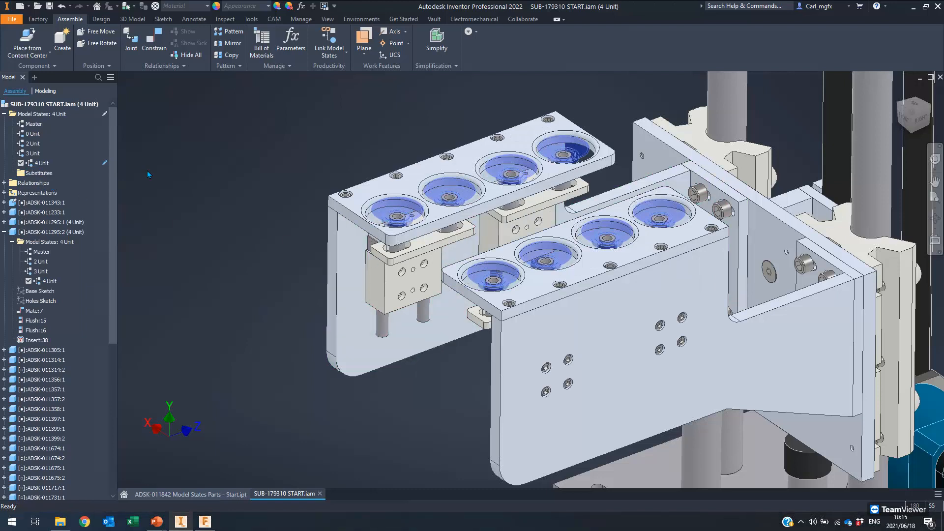
middle_click_drag(375, 294, 315, 284)
middle_click_drag(250, 159, 305, 190)
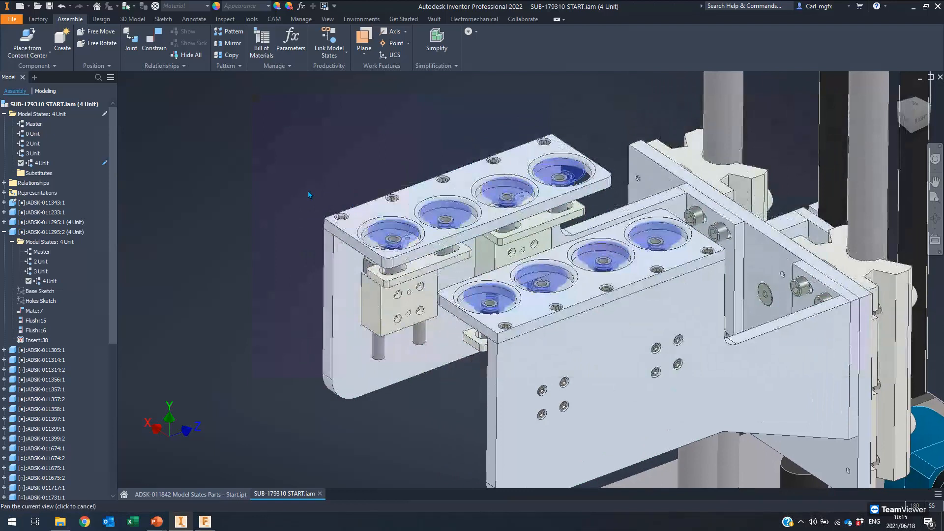
key("Home")
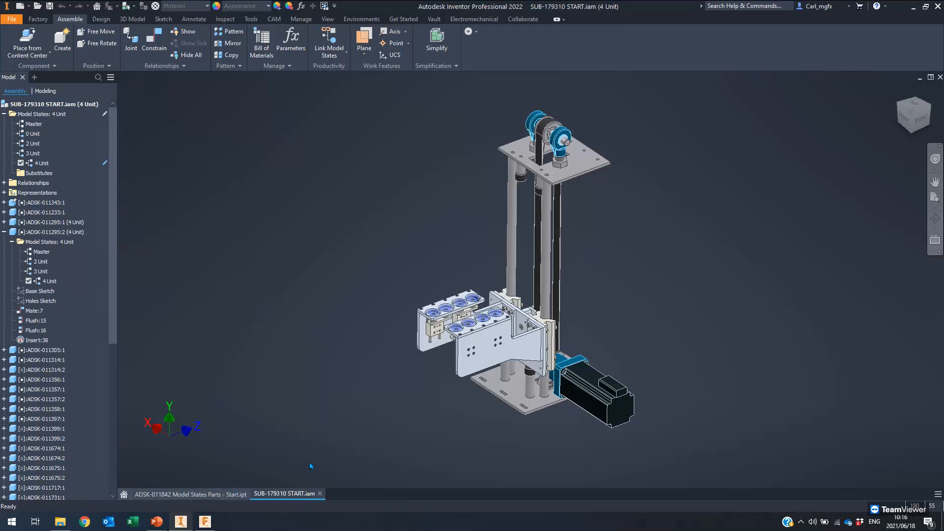
left_click(5, 232)
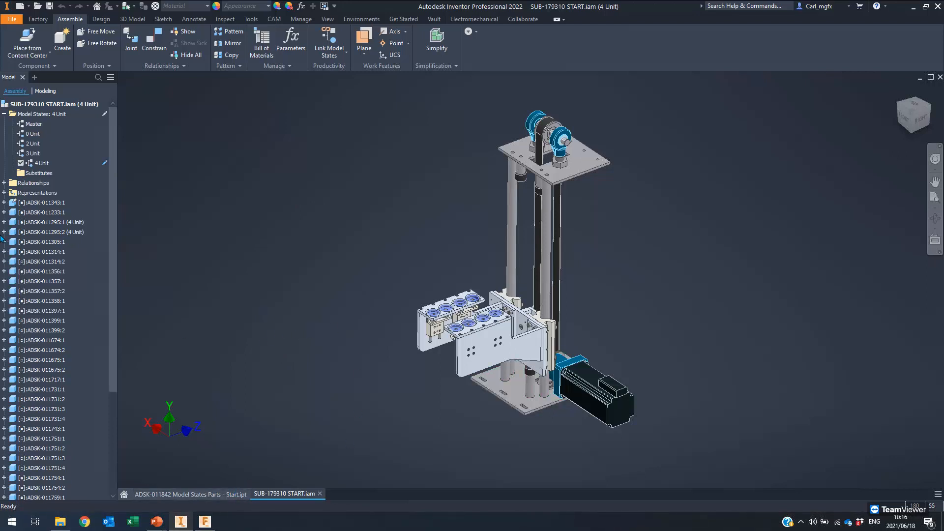
Step: Switch to the impeller part ADSK-011842 and activate its model states PN22 and PN23 in turn
left_click(220, 495)
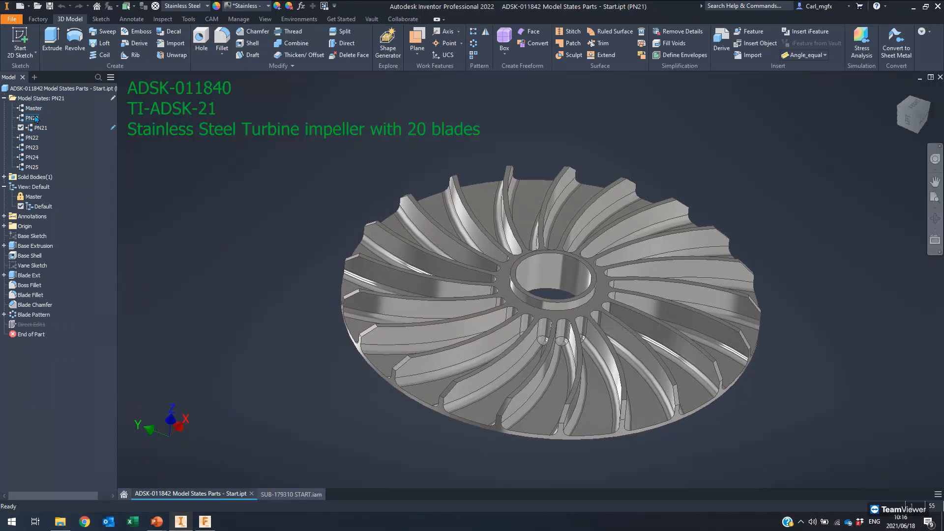
double_click(31, 139)
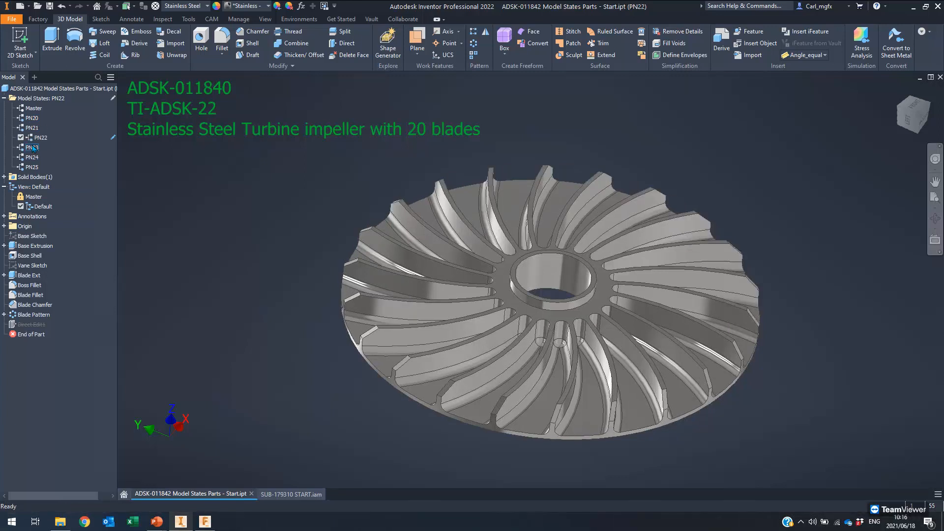
double_click(32, 148)
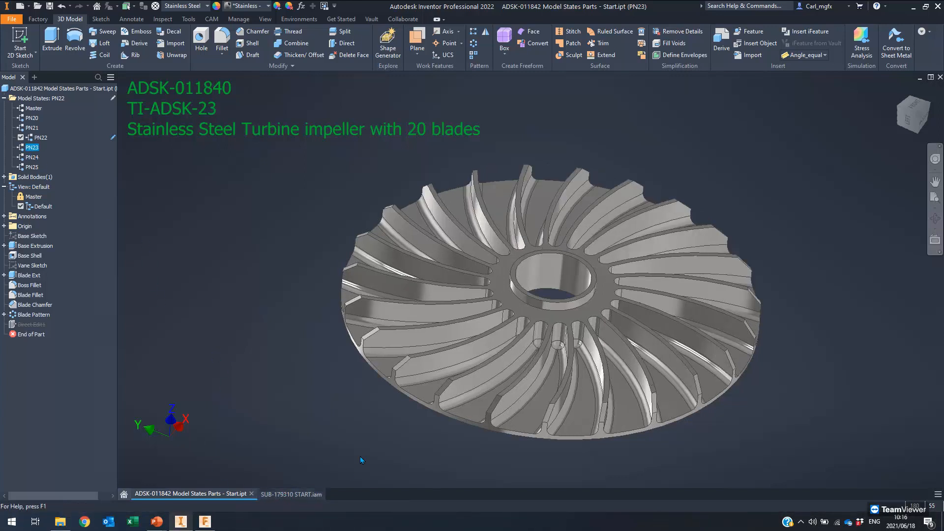
Step: Return to the assembly SUB-179310 START.iam and inspect the four-cup gripper plates and carriage up close
left_click(291, 494)
scroll(482, 315, "up", 3)
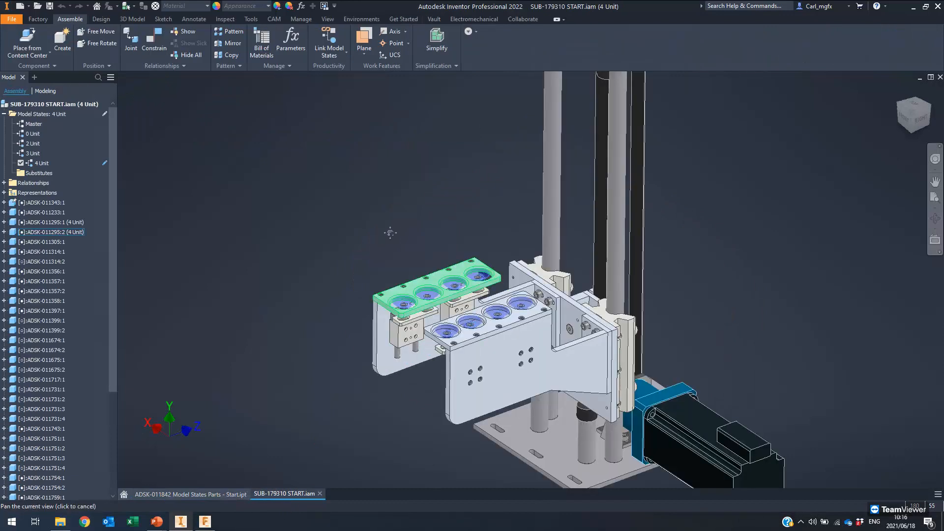
middle_click_drag(391, 233, 331, 203)
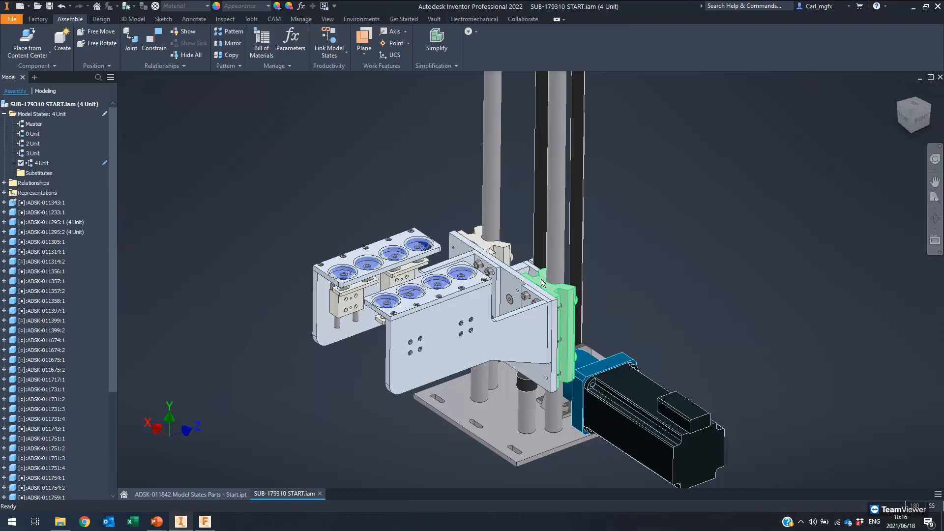
middle_click_drag(360, 231, 387, 240)
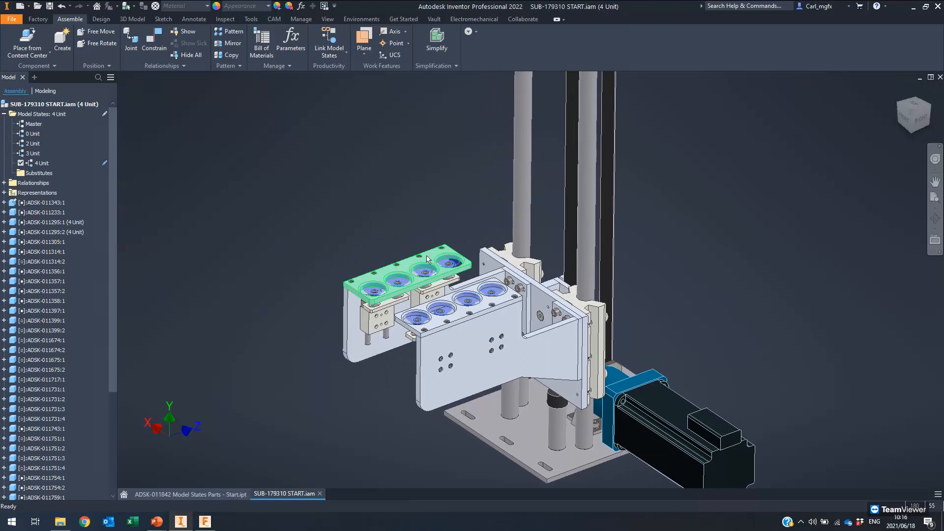
scroll(489, 279, "up", 2)
scroll(351, 198, "down", 2)
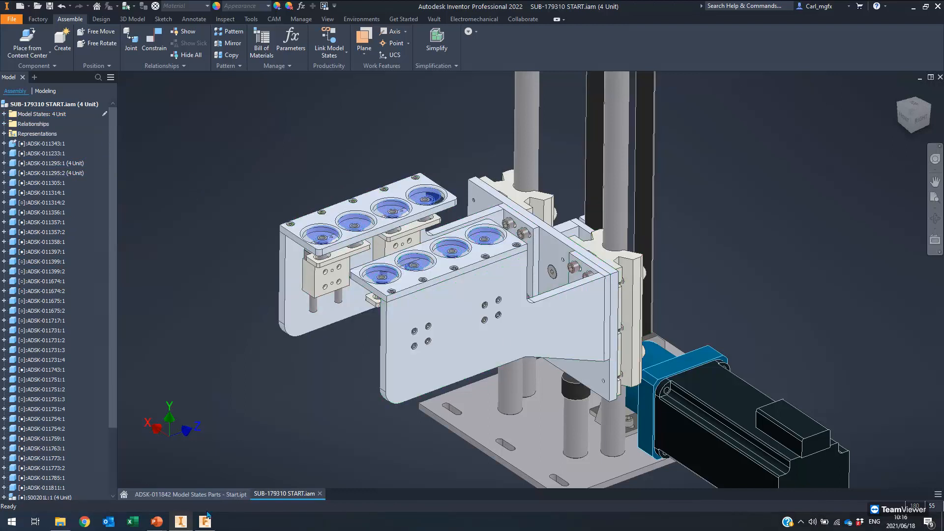
Step: Switch to the running PowerPoint slide show and bring up the Simplification Improvements slide
mouse_move(159, 524)
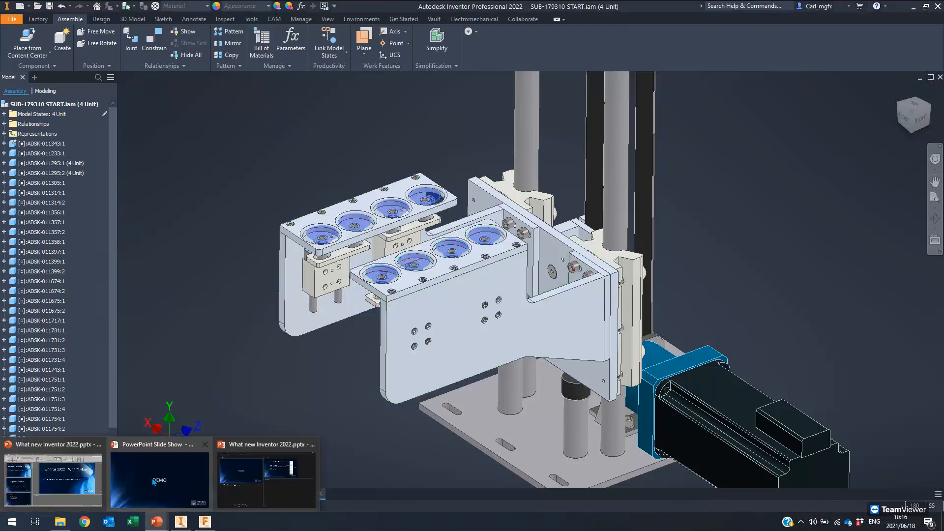
left_click(193, 489)
key("Left")
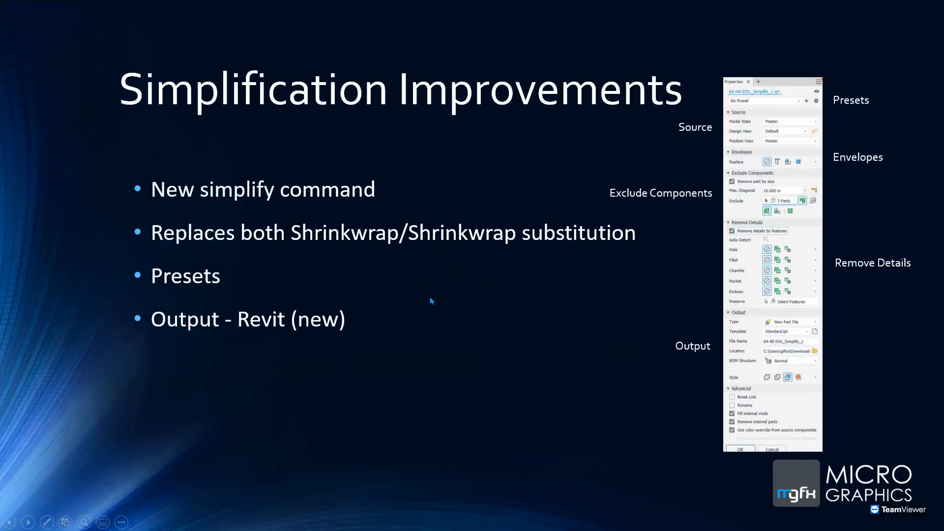
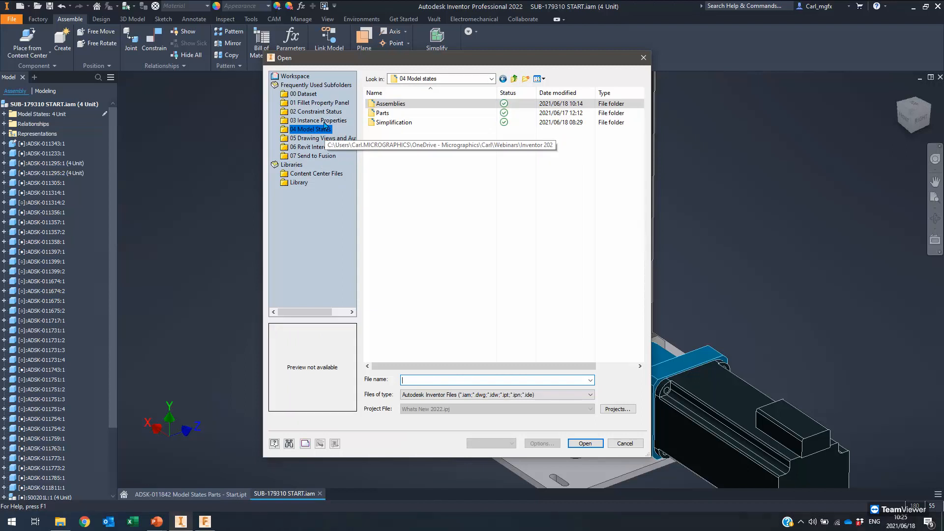
Step: Open the assembly 102500 Model States Simplification START.iam from the Simplification folder of 04 Model states
left_click(411, 123)
left_click(410, 123)
left_click(377, 123)
left_click(373, 123)
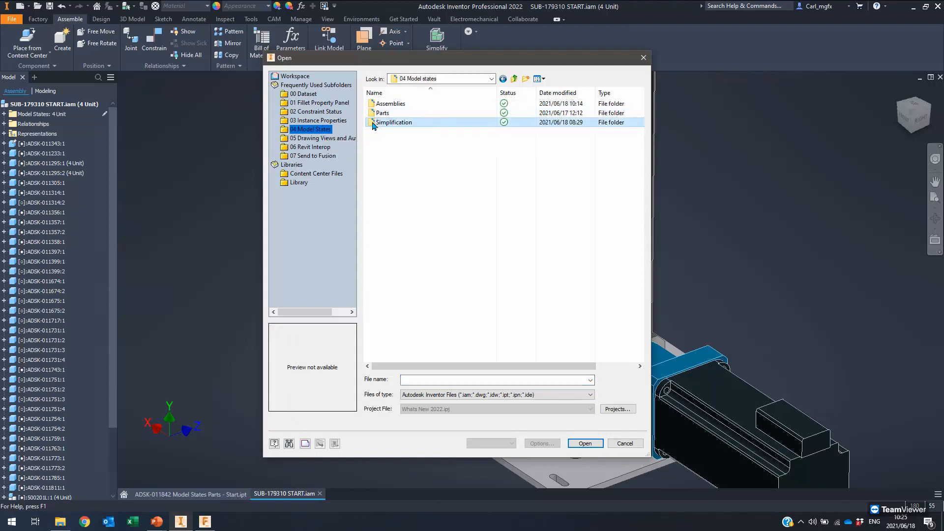
double_click(373, 123)
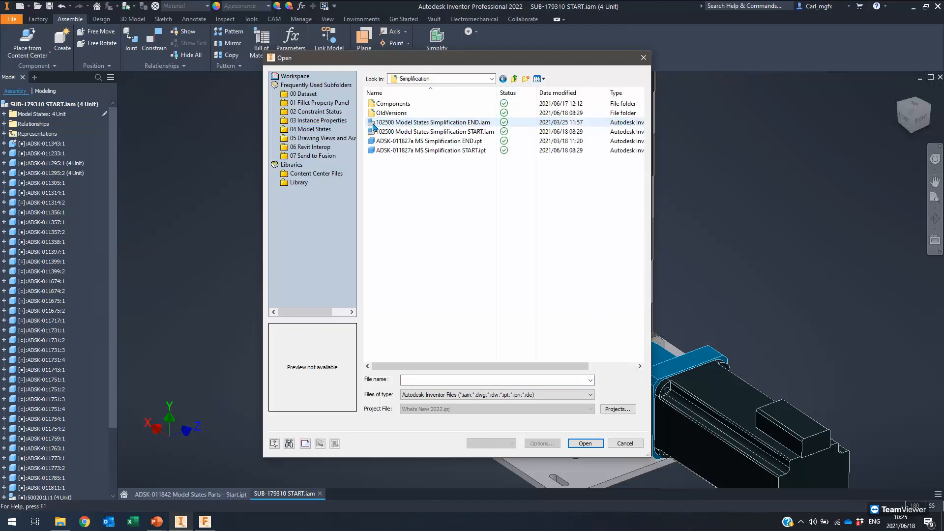
left_click(417, 150)
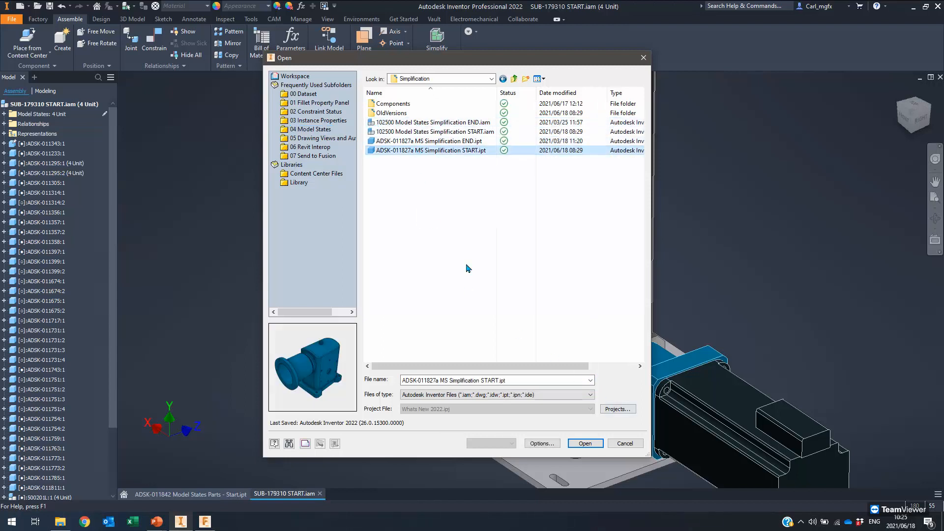
left_click(446, 131)
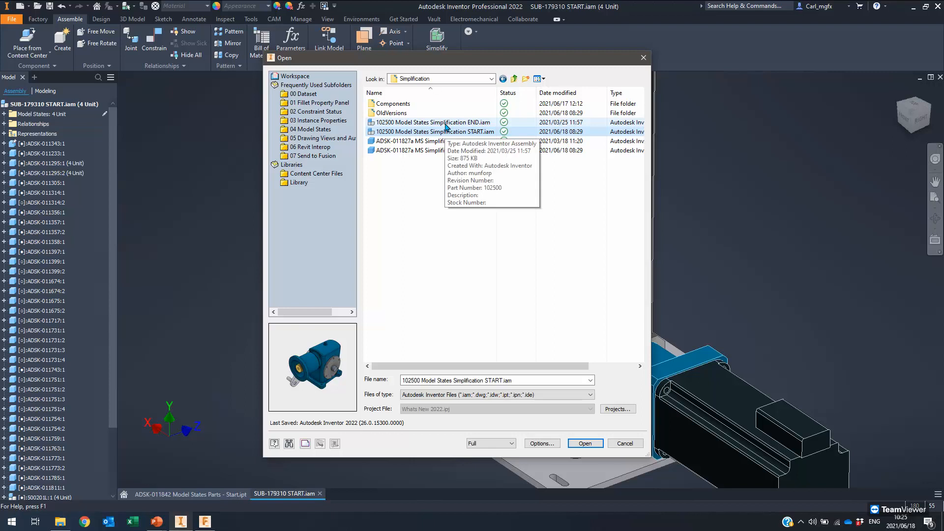
left_click(584, 443)
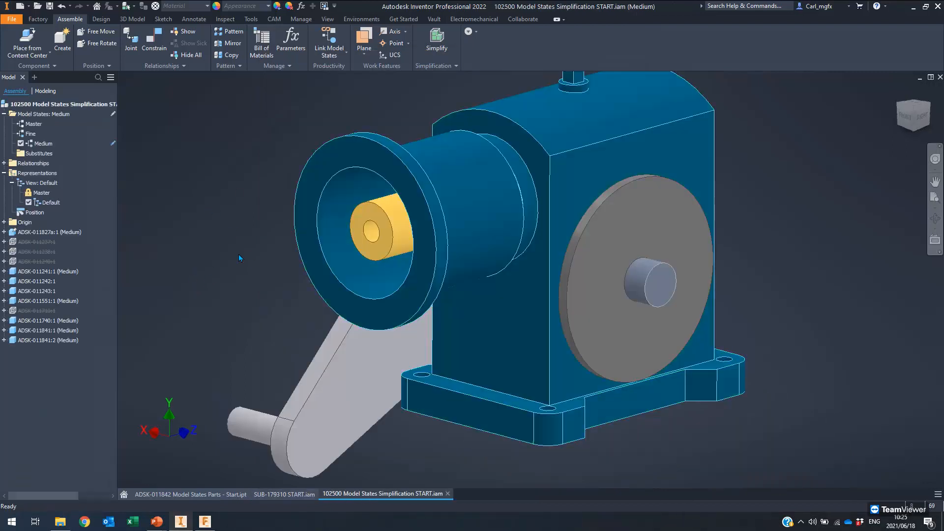
Step: Show the gearbox assembly in its home view and activate the Master, Fine and Medium model states in turn to compare their detail
key("F6")
double_click(30, 124)
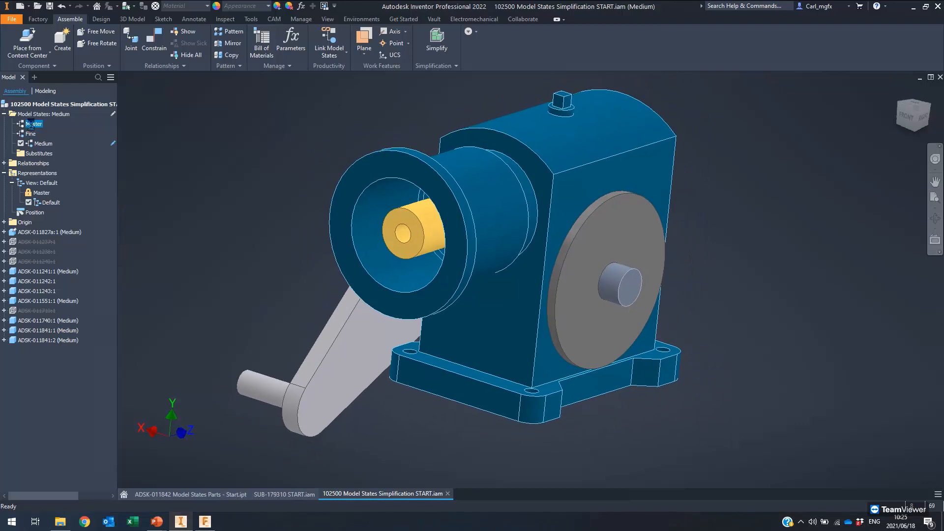
middle_click_drag(428, 179, 375, 179, "shift")
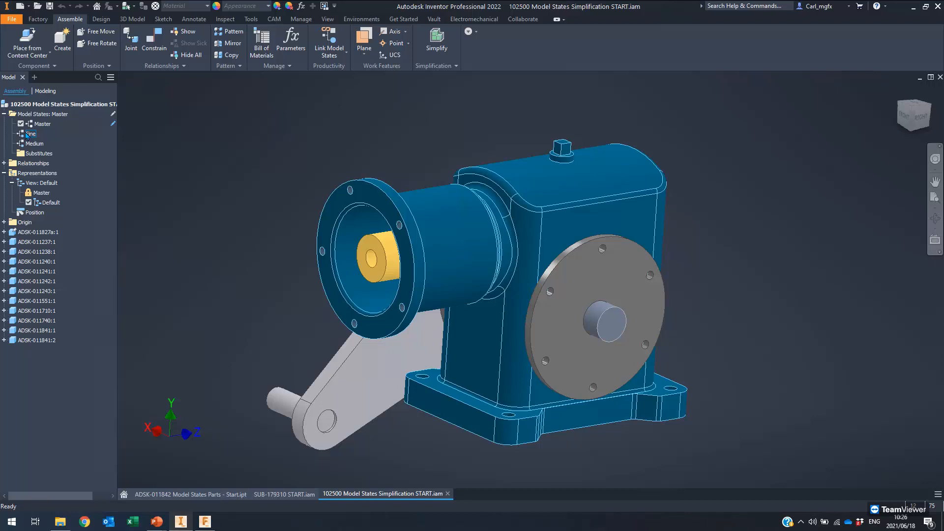
double_click(24, 135)
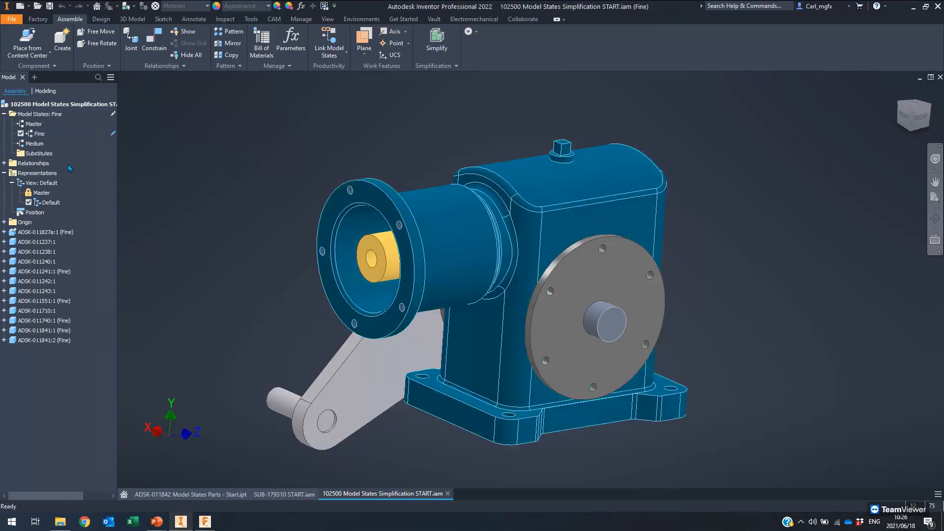
double_click(31, 144)
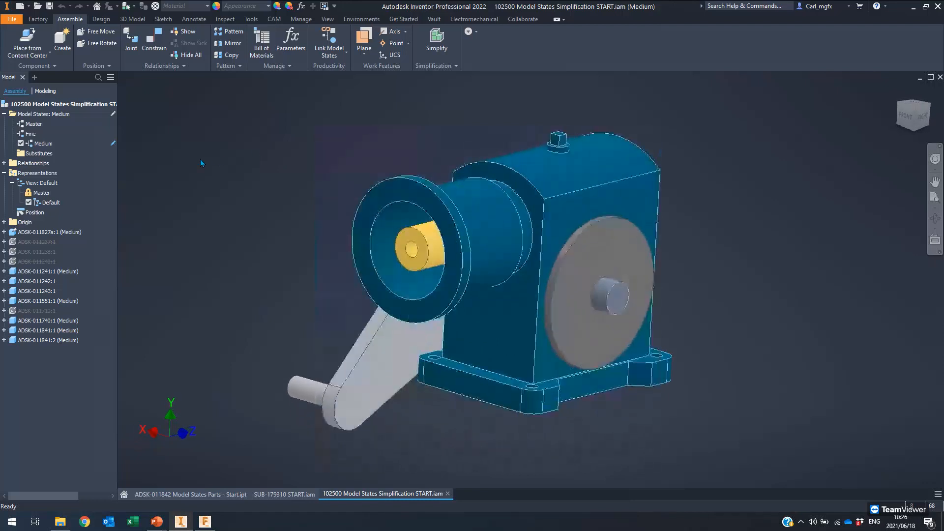
Step: Copy the Medium model state, rename the copy Coarse, and activate it
right_click(42, 144)
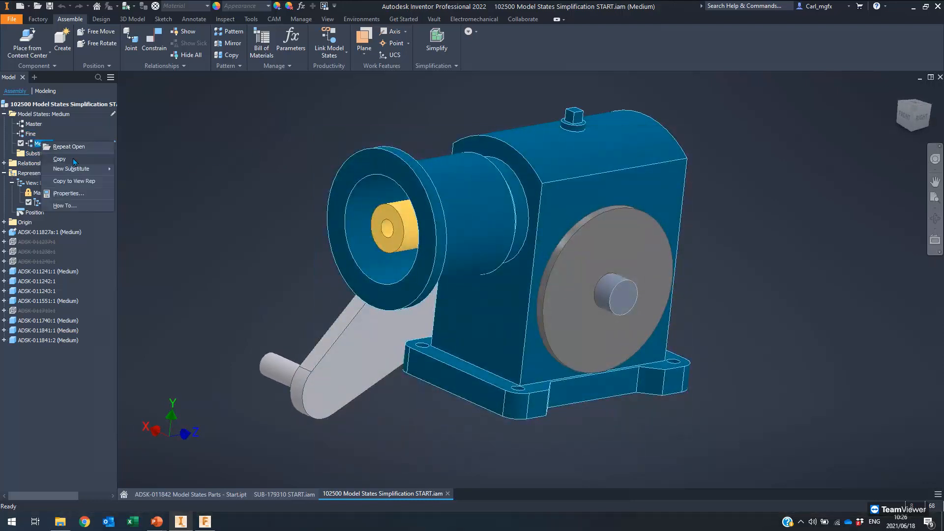
left_click(70, 158)
double_click(41, 155)
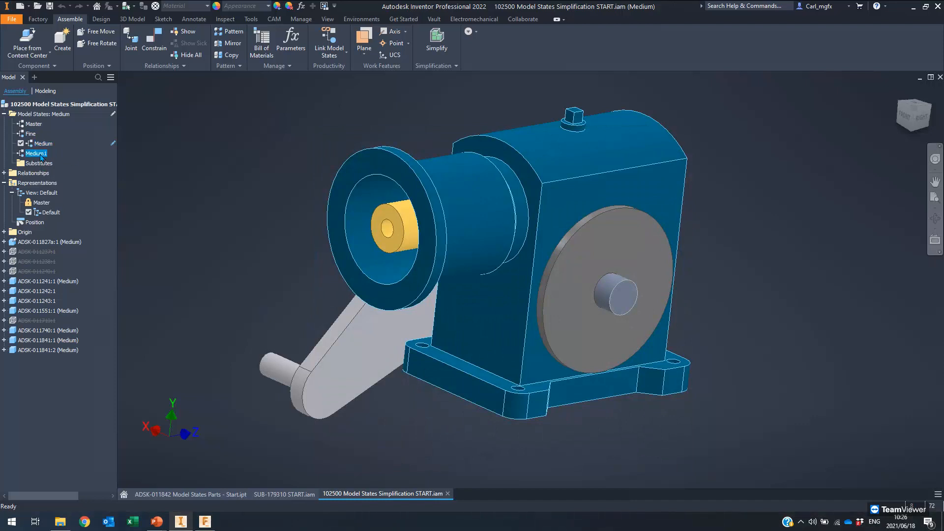
type("Coarse")
key("Return")
double_click(24, 155)
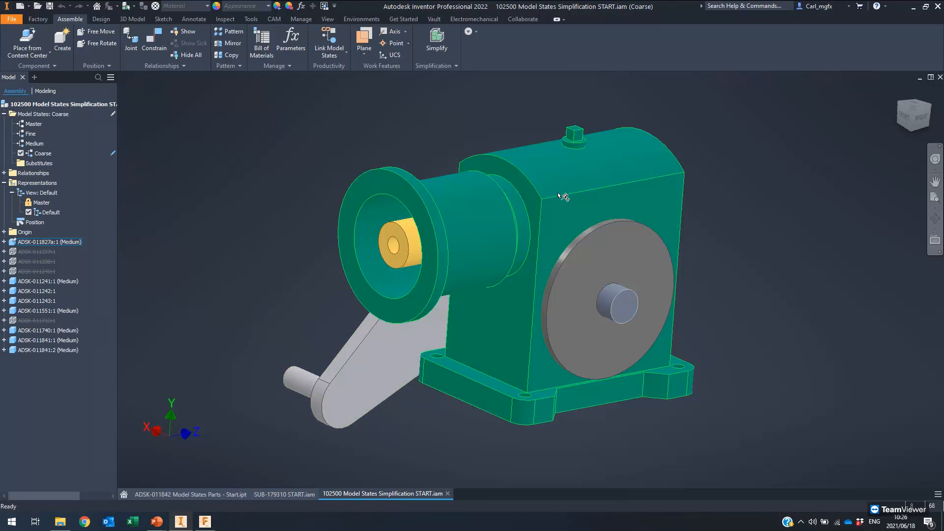
Step: Open the blue housing part ADSK-011827a from the assembly in its own window
left_click(554, 197)
right_click(555, 196)
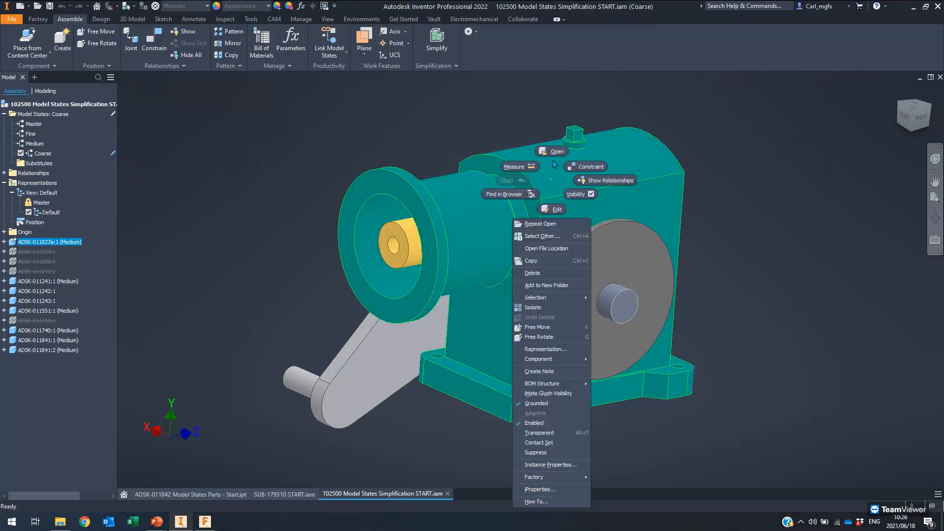
left_click(554, 152)
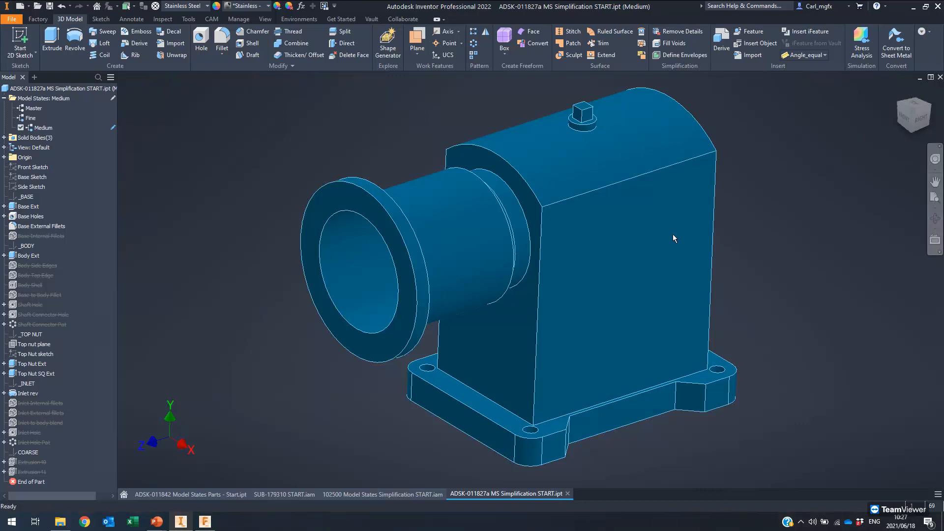
Step: Examine the simplified housing, its inlet flange, top nut and base in the Medium model state from several angles
middle_click_drag(833, 119, 781, 143)
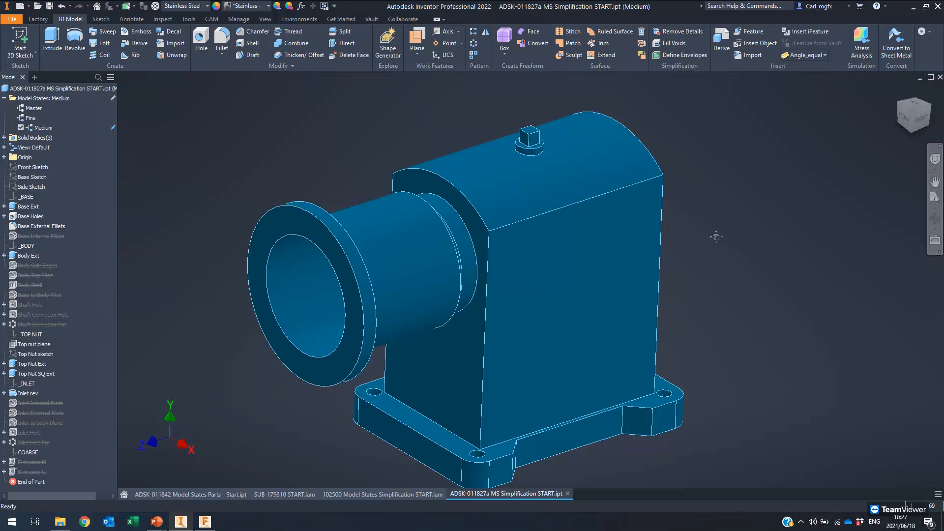
middle_click_drag(716, 237, 743, 215)
middle_click_drag(838, 166, 843, 162)
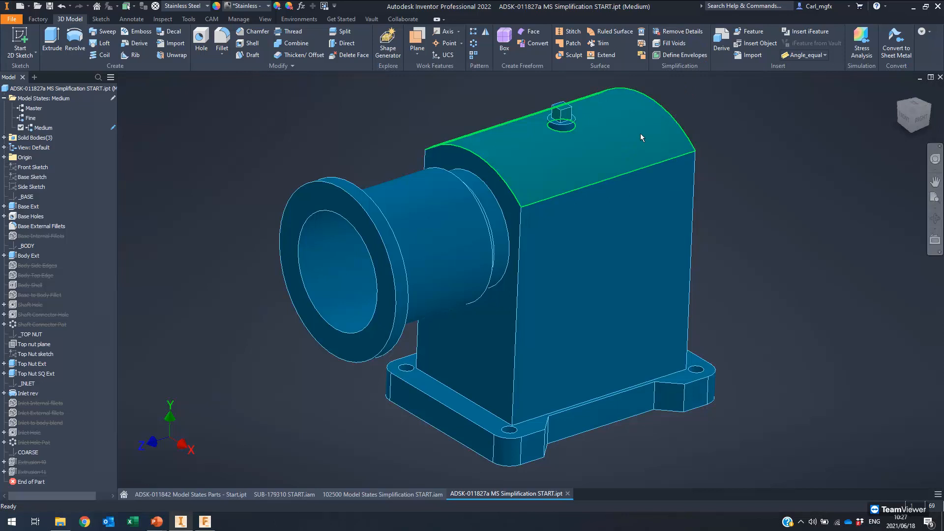
scroll(672, 106, "down", 1)
scroll(672, 103, "down", 1)
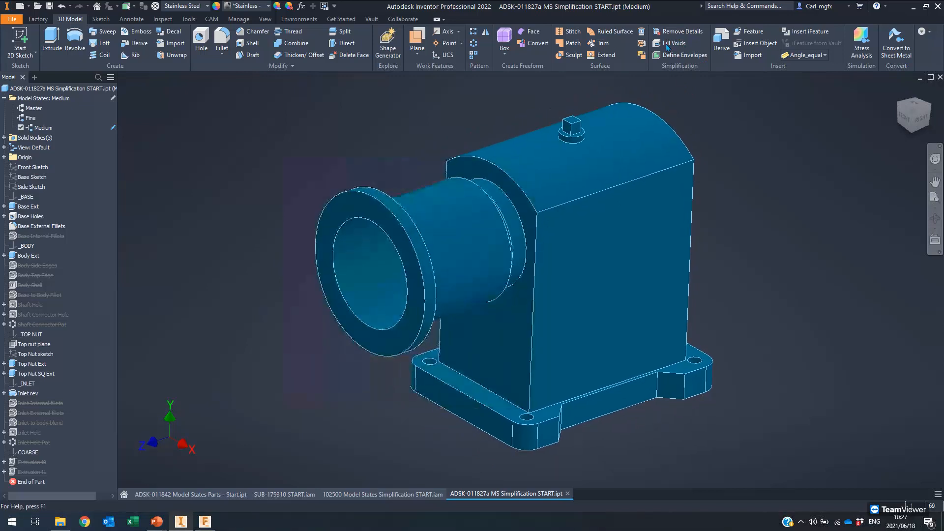
middle_click_drag(620, 204, 632, 202)
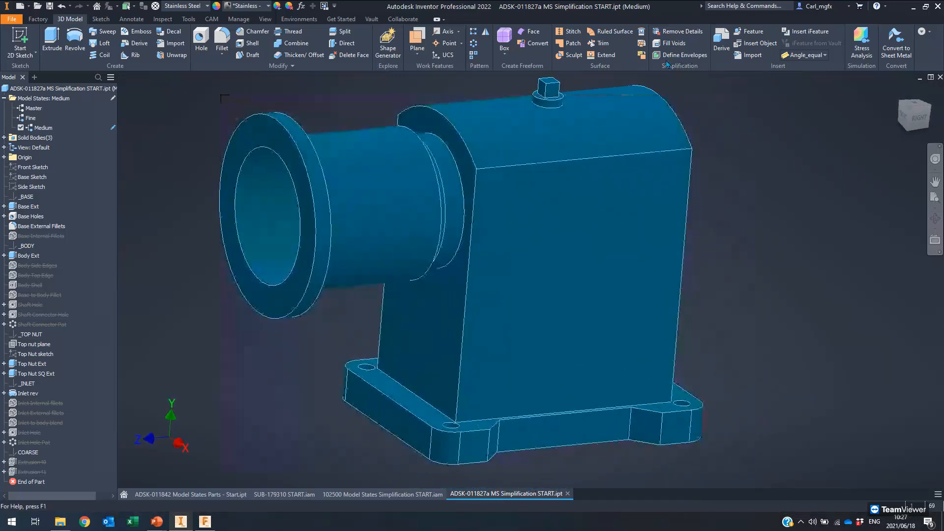
scroll(605, 191, "up", 5)
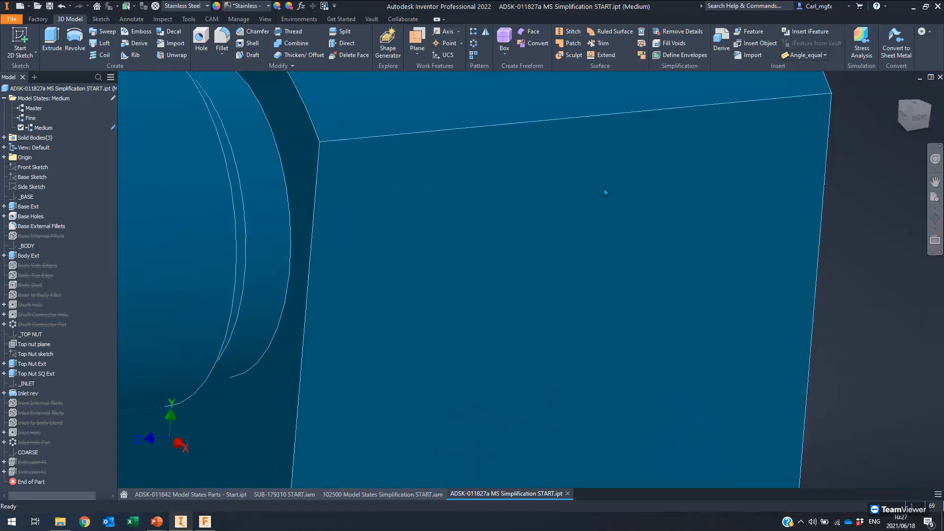
scroll(605, 192, "down", 4)
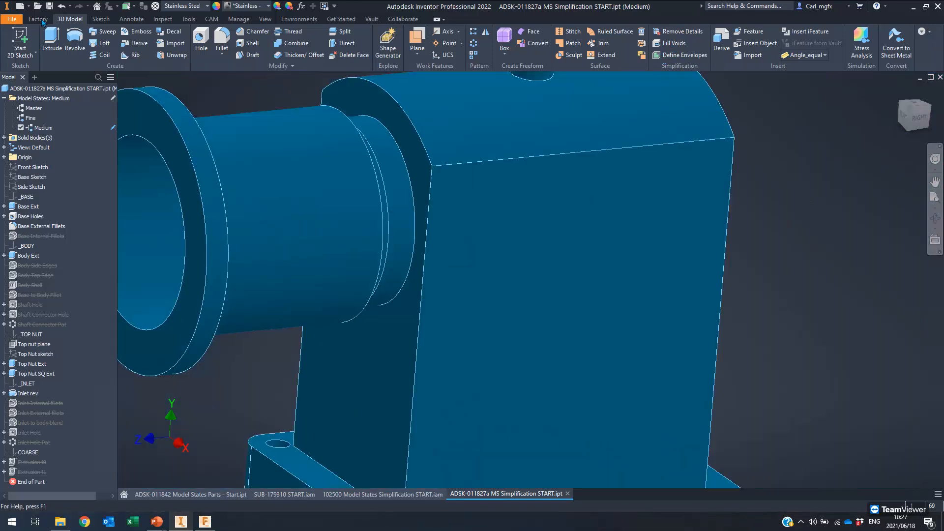
scroll(191, 395, "down", 3)
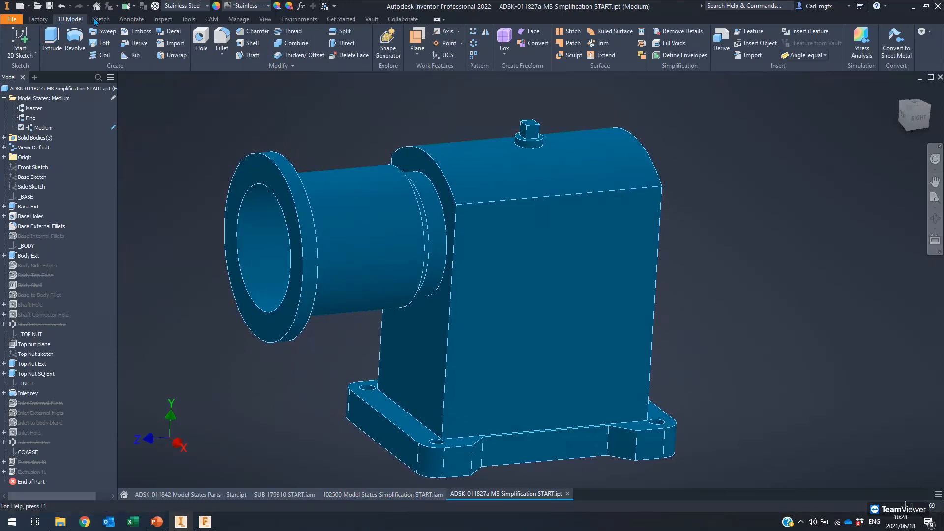
Step: Close the housing part and inspect the Coarse model state of the 102500 assembly
left_click(566, 493)
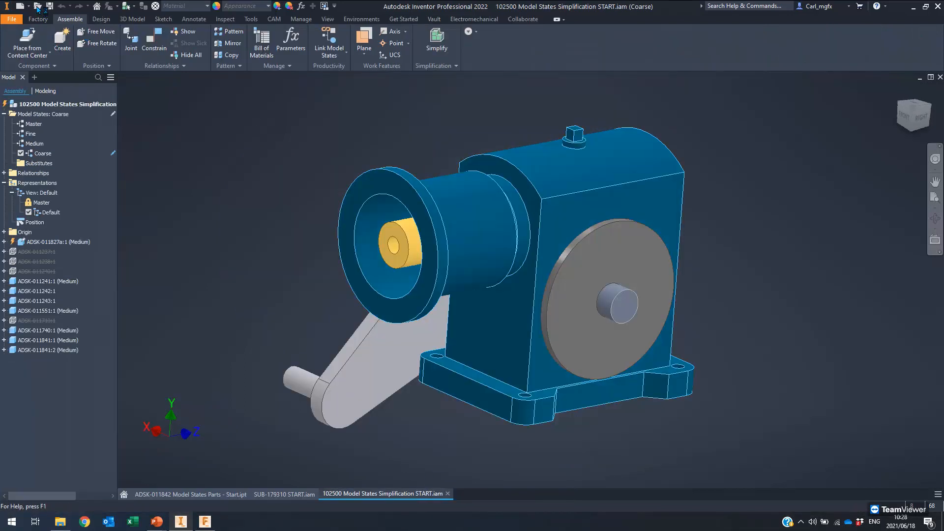
middle_click_drag(476, 191, 93, 46, "shift")
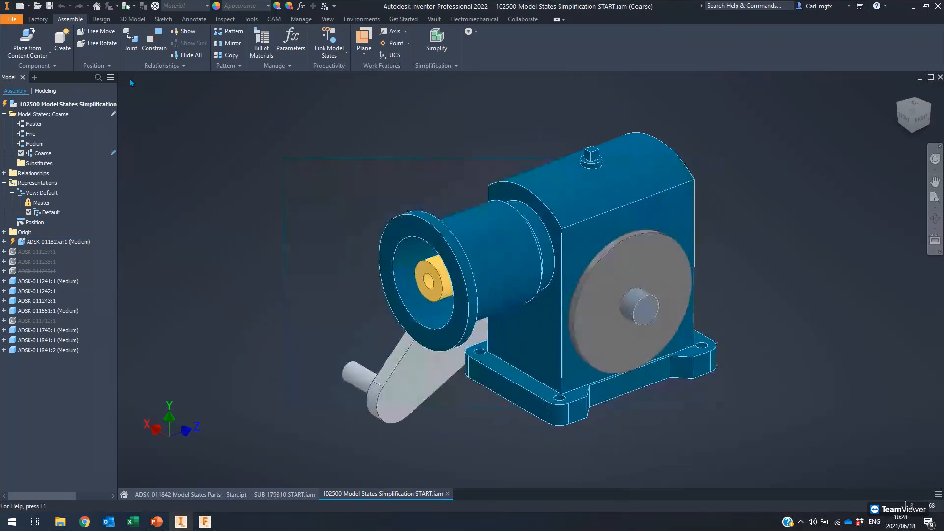
scroll(298, 86, "down", 1)
left_click(357, 217)
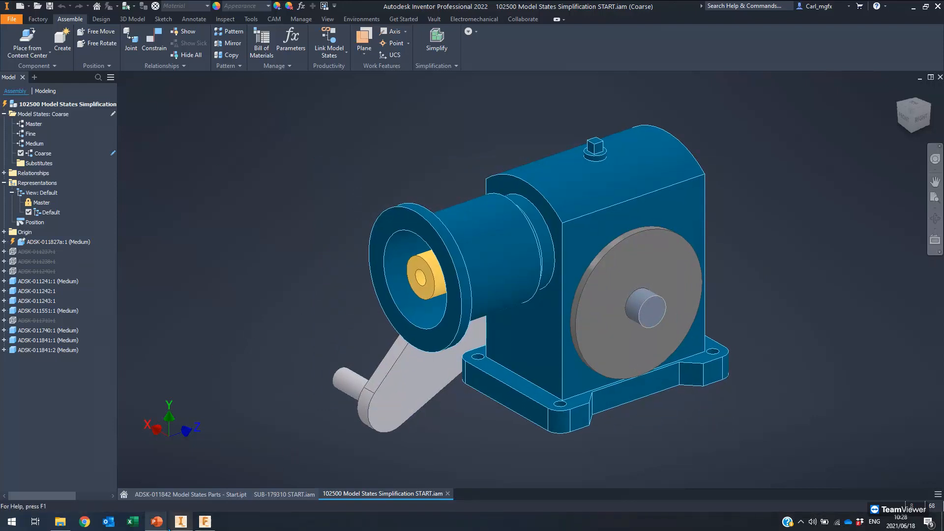
Step: End the PowerPoint slide show at the Fusion 360 Interoperability slide and switch back to the Inventor assembly
left_click(184, 525)
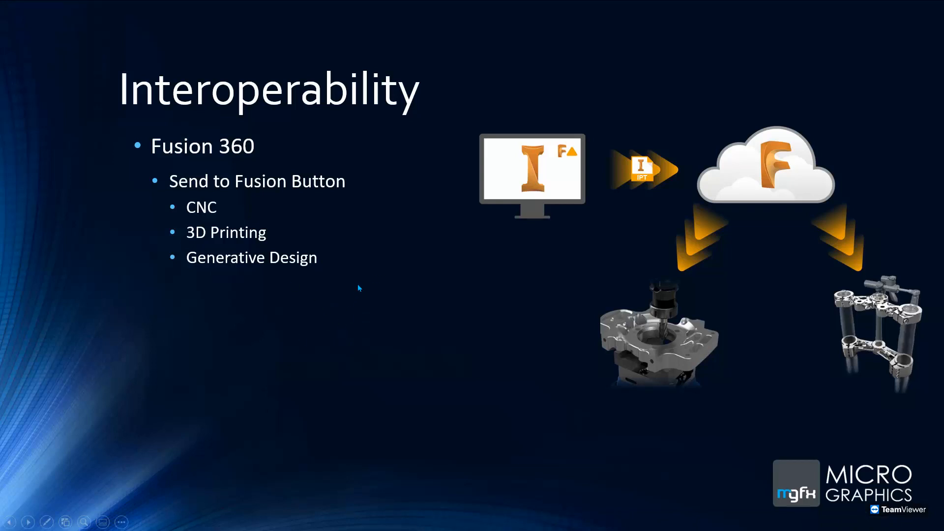
key("Escape")
key("alt+Tab")
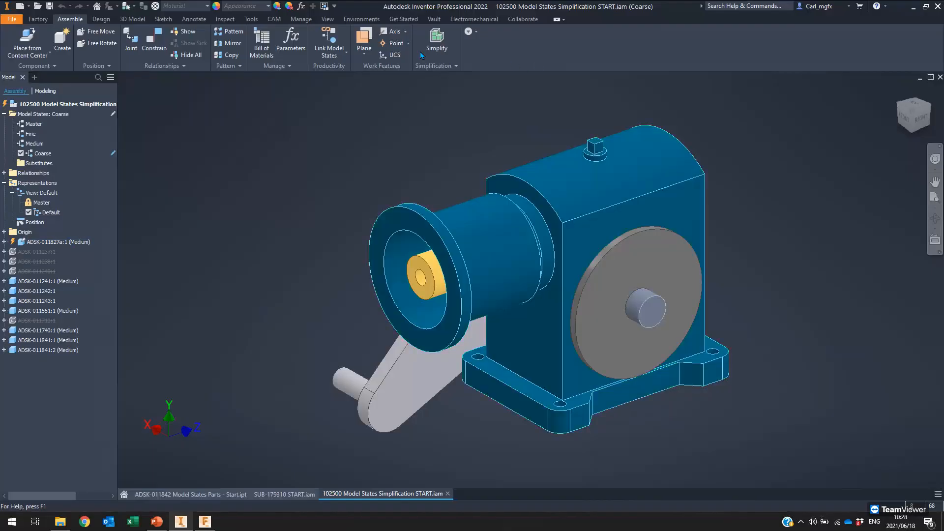
Step: Close all open Inventor documents without saving their changes
right_click(523, 202)
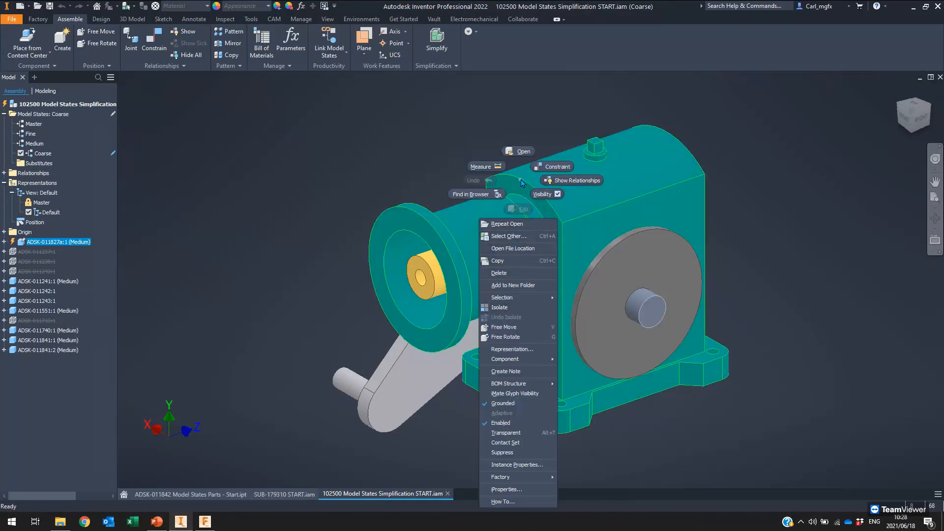
left_click(573, 180)
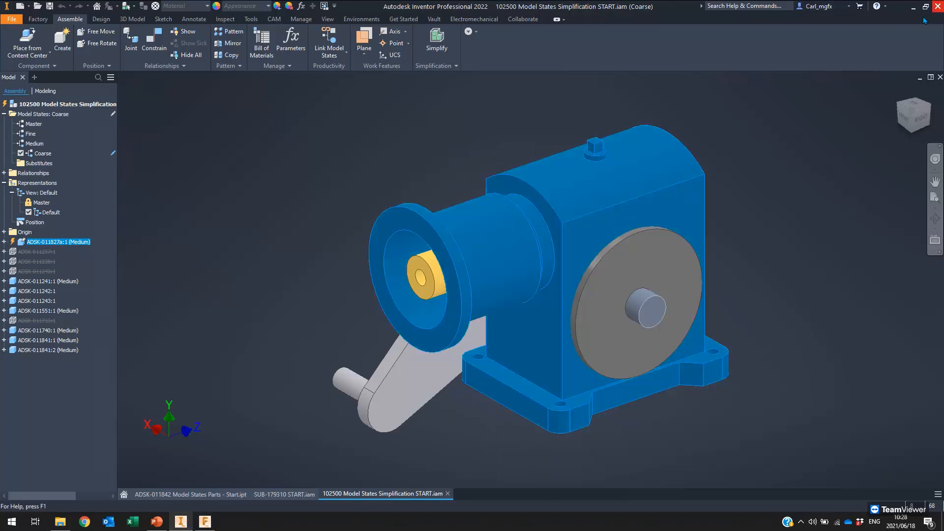
left_click(454, 272)
left_click(455, 272)
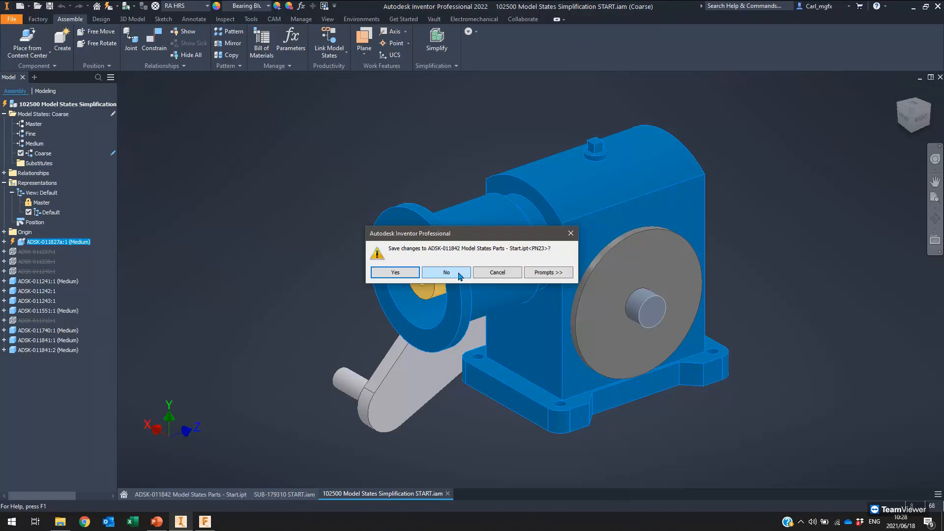
left_click(455, 272)
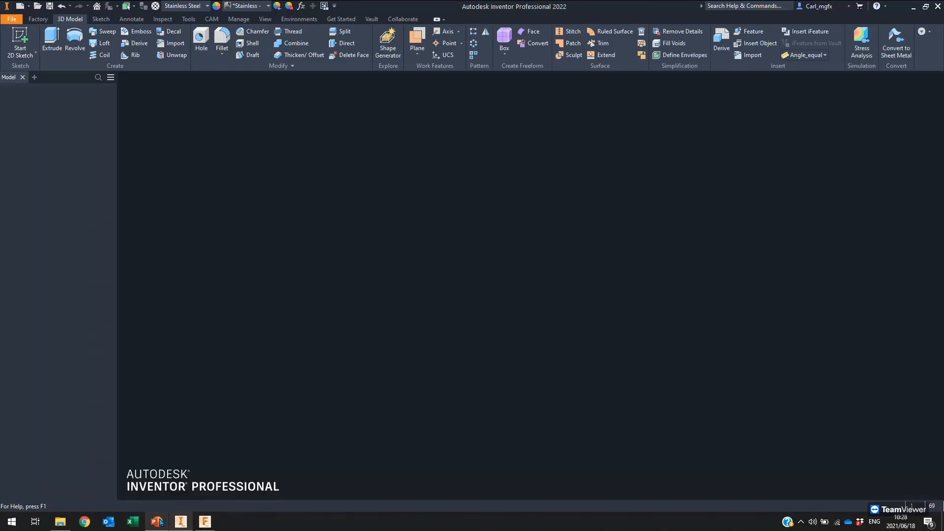
Step: Switch to PowerPoint, run the slide show from the Fusion 360 Interoperability slide, and advance to the Revit demo video, pausing it
left_click(157, 522)
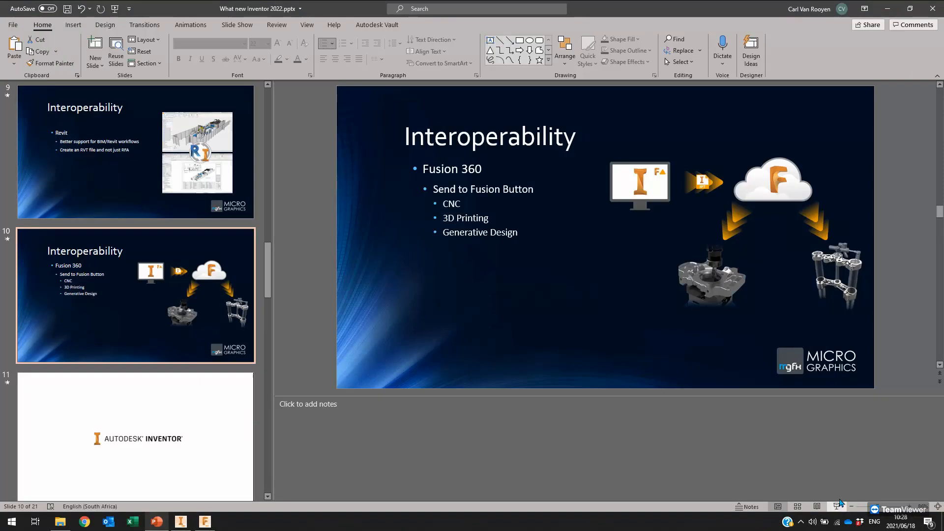
key("shift+F5")
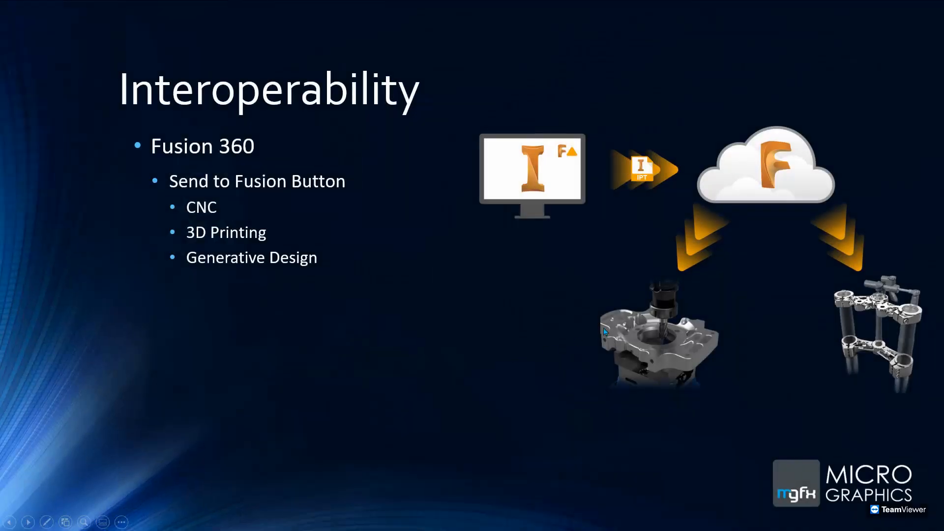
left_click(492, 332)
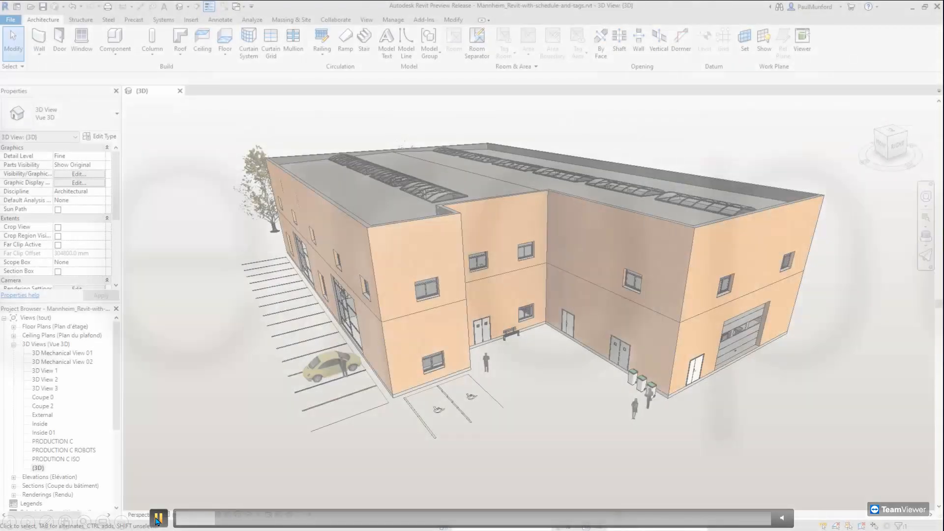
left_click(156, 523)
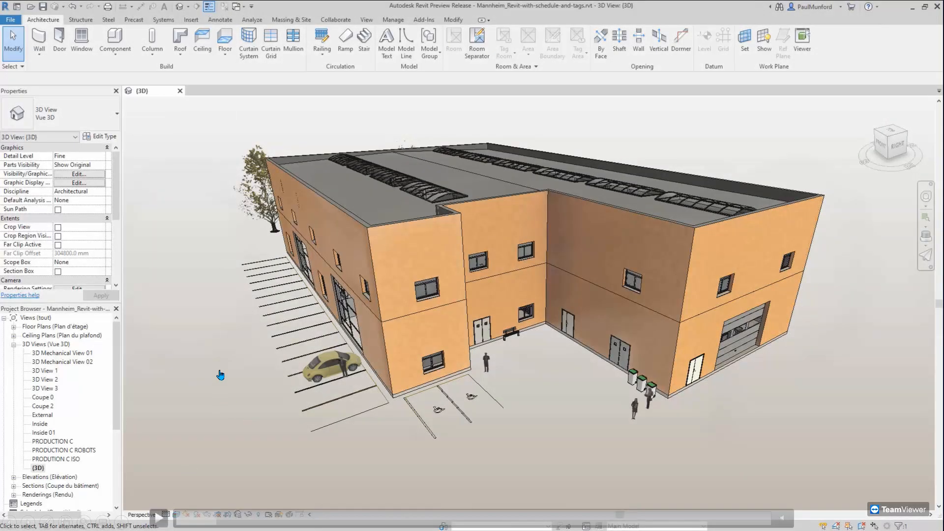
Step: Play the Revit interoperability demo video and scrub back to about the 13-second mark
left_click(159, 516)
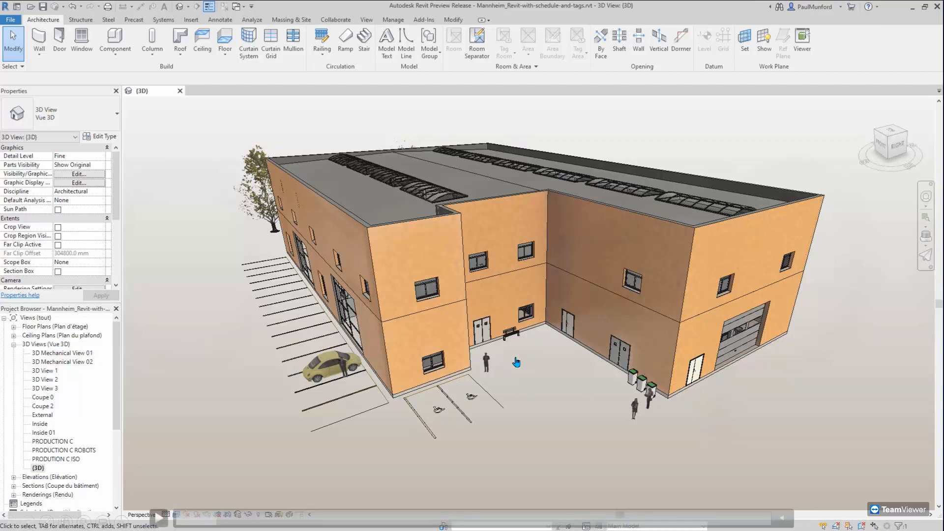
left_click(160, 519)
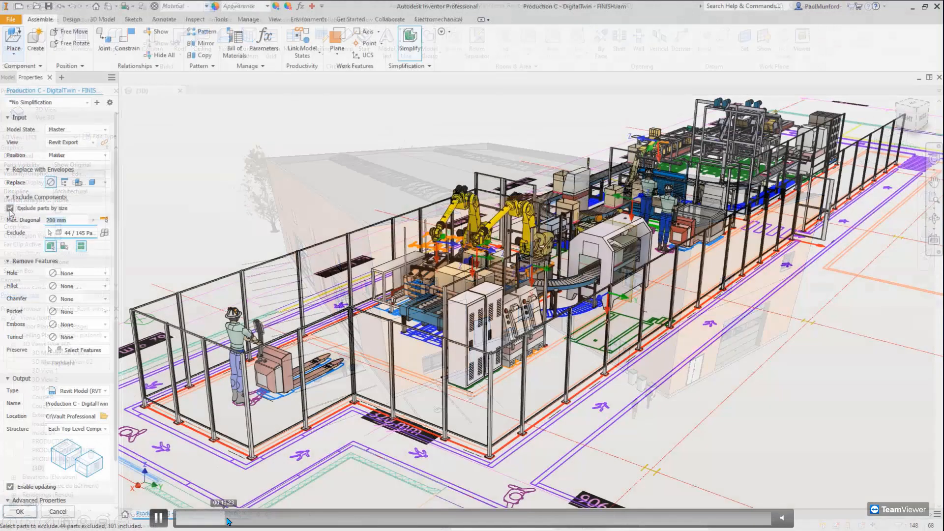
left_click(160, 519)
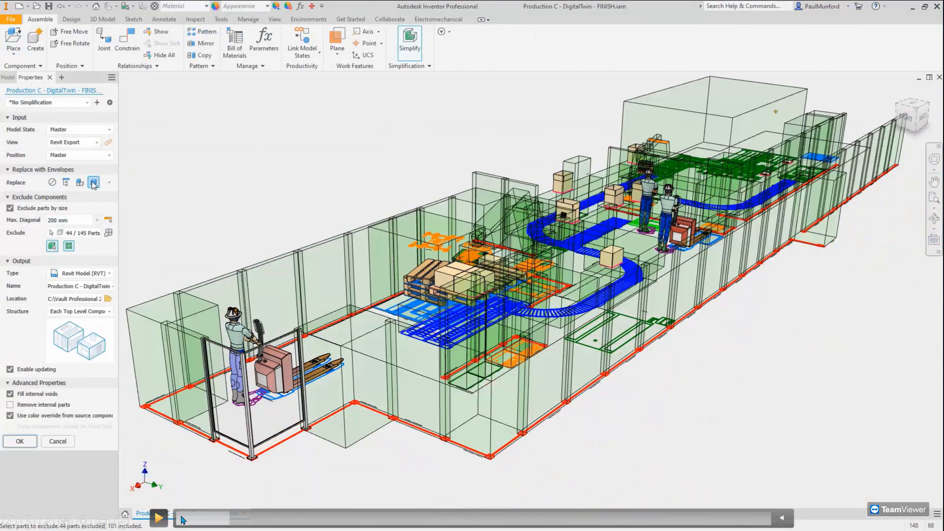
left_click(221, 523)
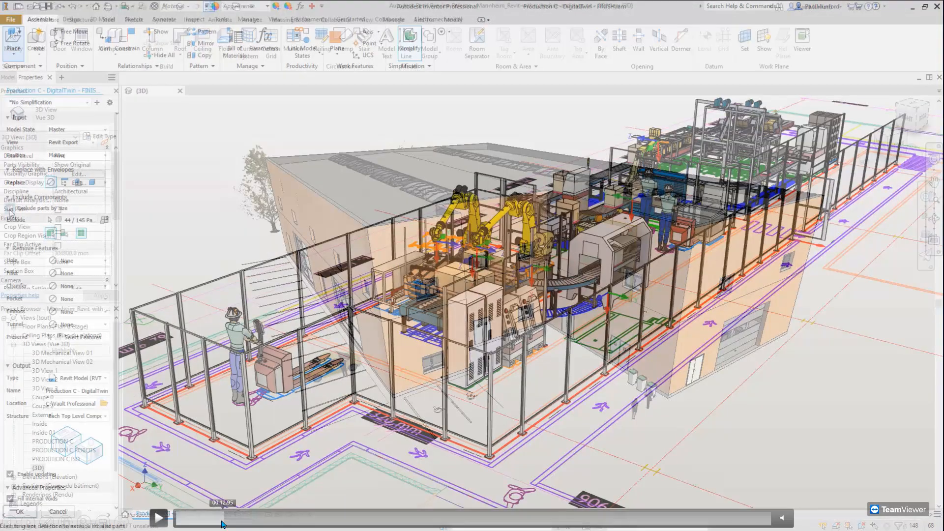
left_click(225, 523)
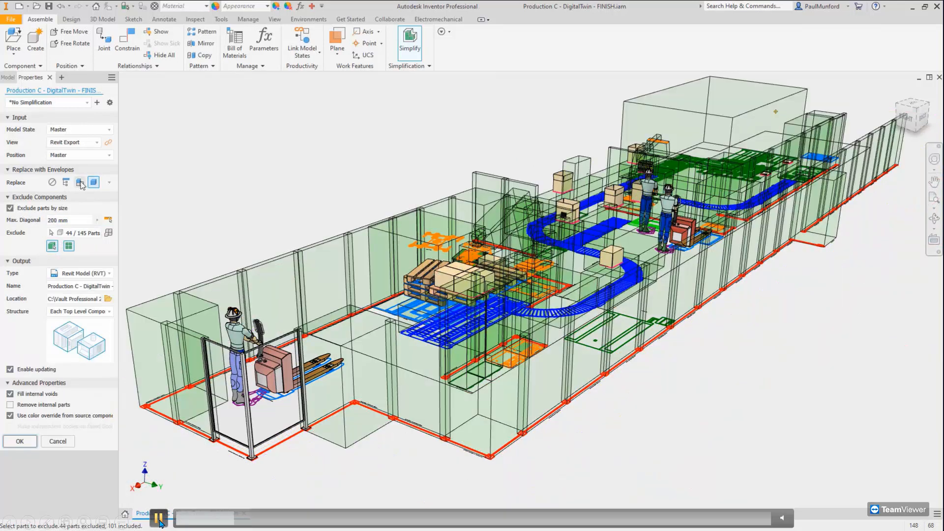
left_click(159, 519)
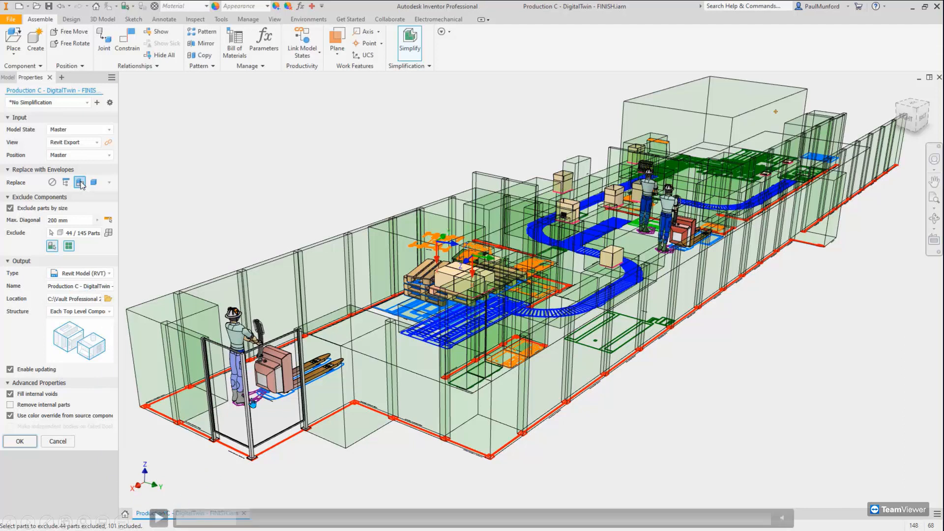
left_click(158, 520)
left_click(163, 522)
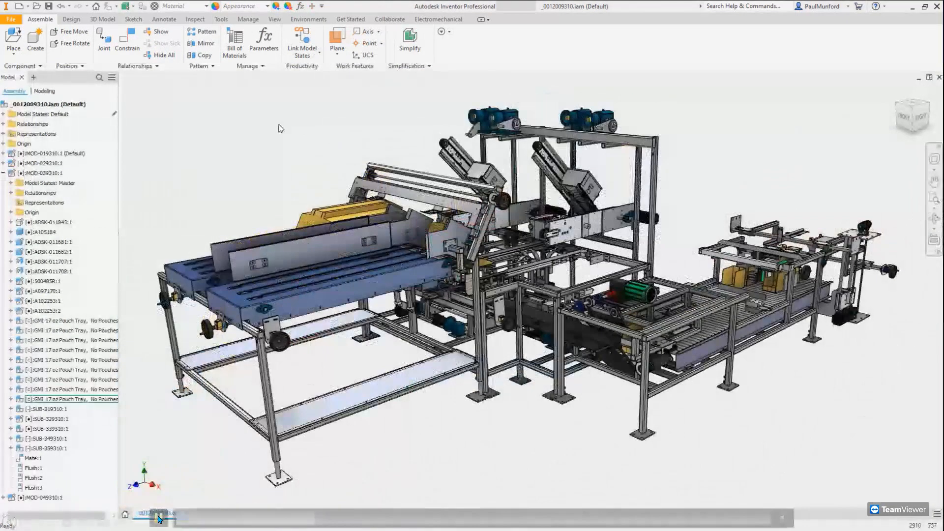
mouse_move(158, 519)
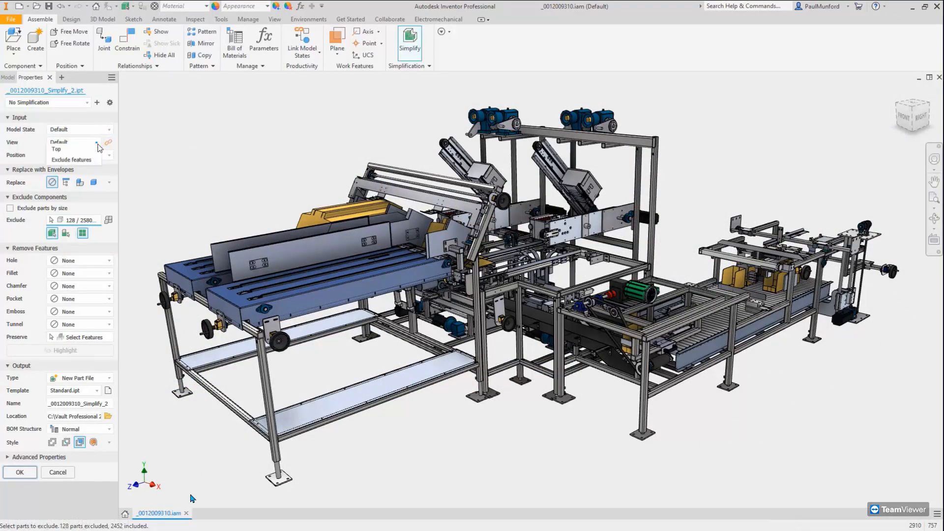
left_click(164, 521)
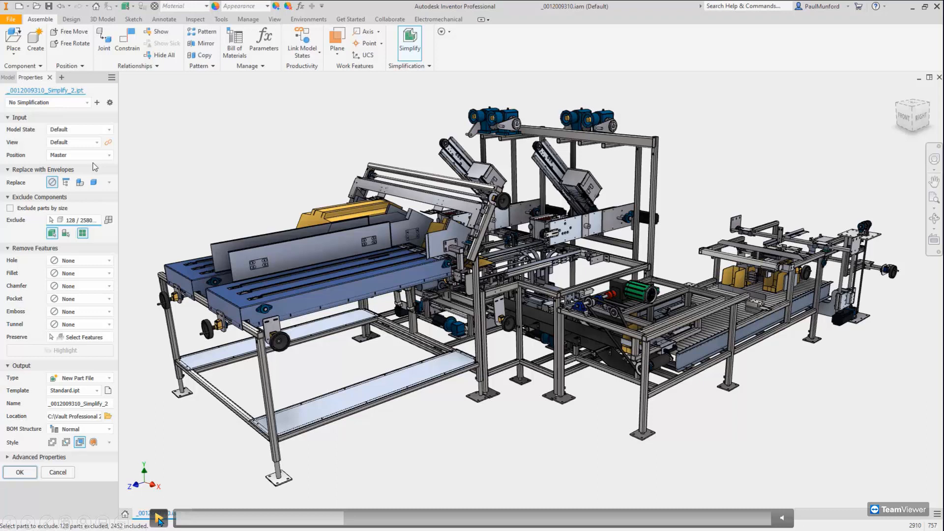
Step: Set the Simplify output to Revit Model (RVT), and exclude parts by size with a maximum diagonal of 5, displaying the excluded parts
left_click(109, 378)
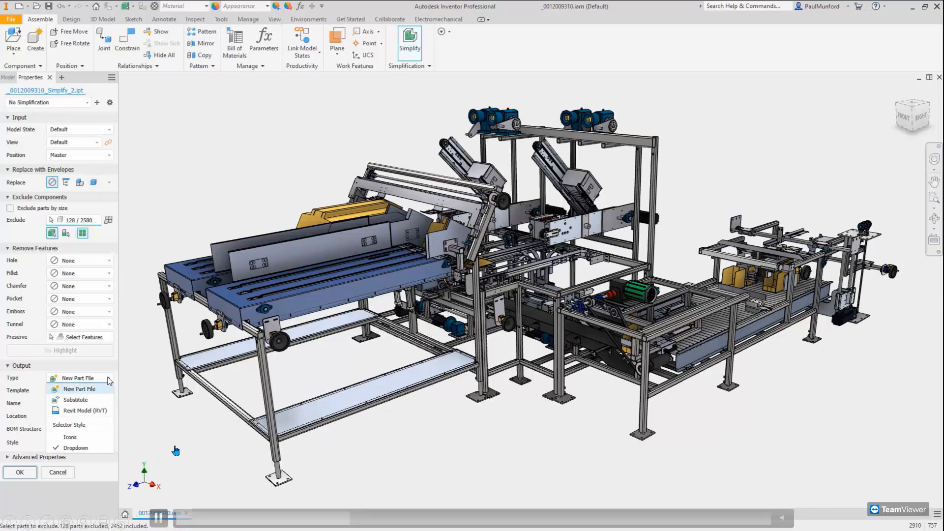
left_click(84, 411)
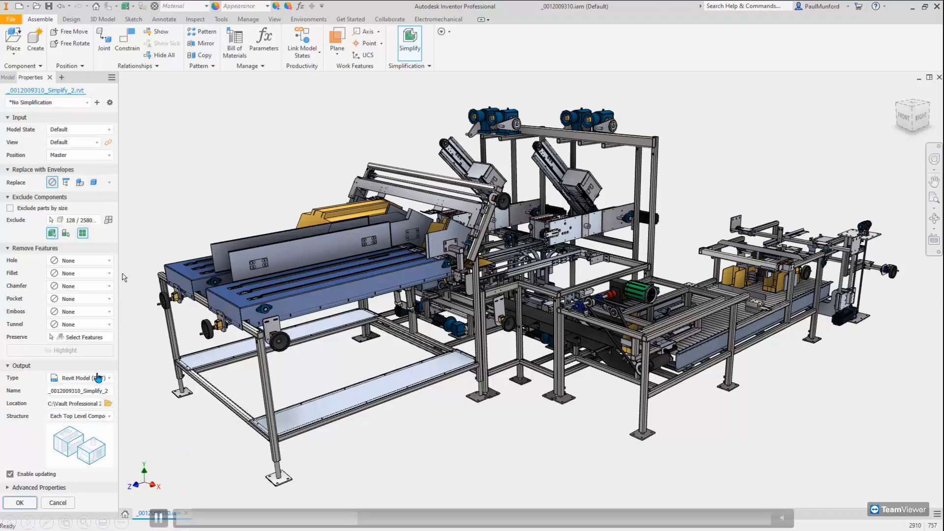
left_click(58, 210)
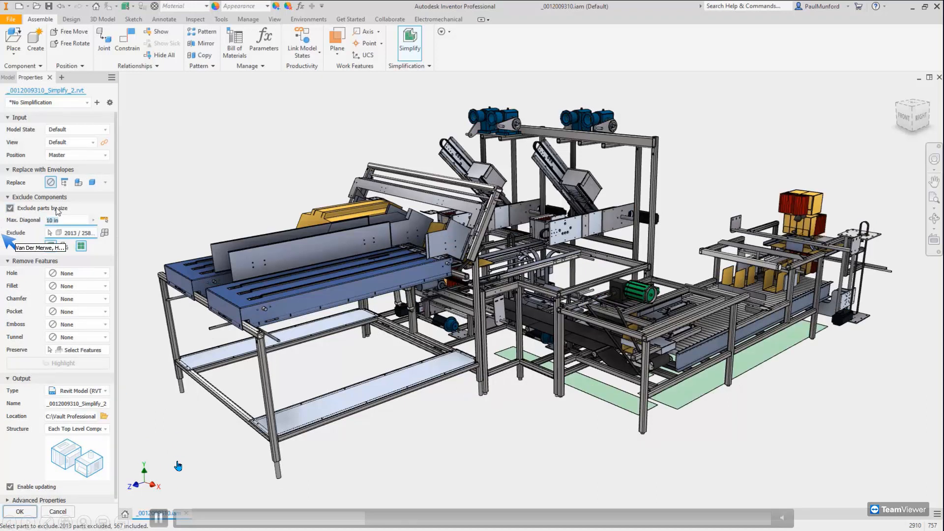
key("Return")
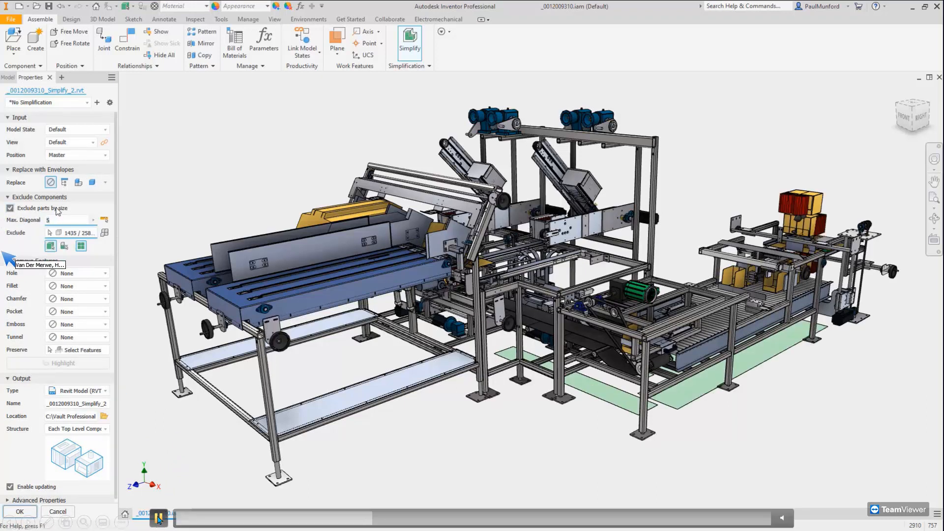
left_click(104, 233)
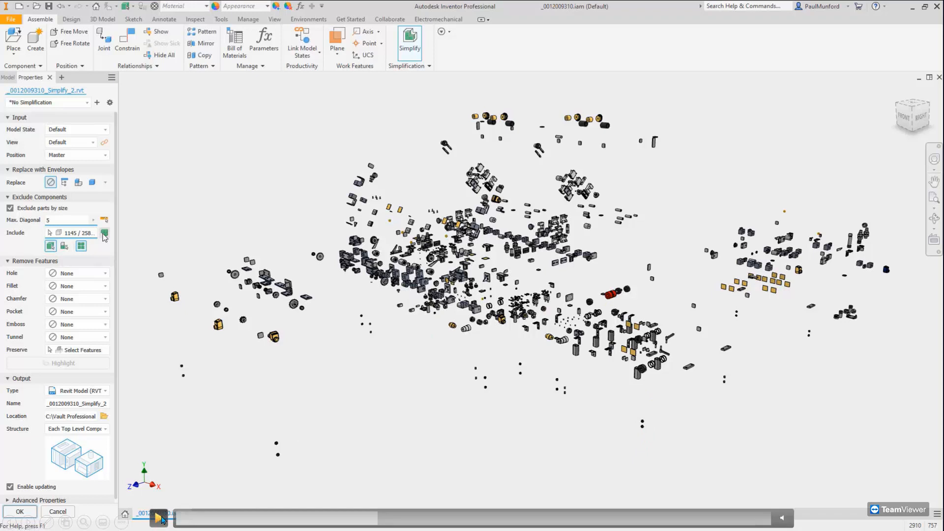
Step: Return to the demo video slide and resume playback from about the 48-second mark
key("Right")
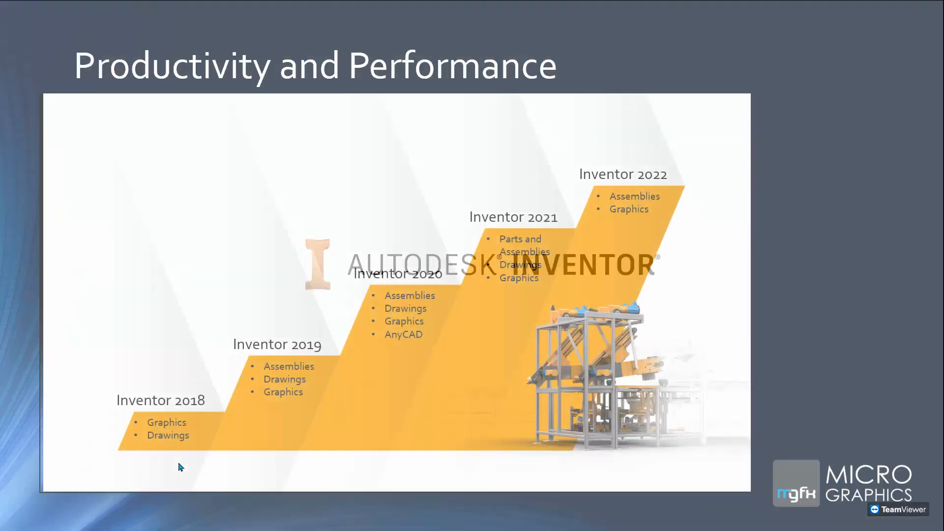
key("Left")
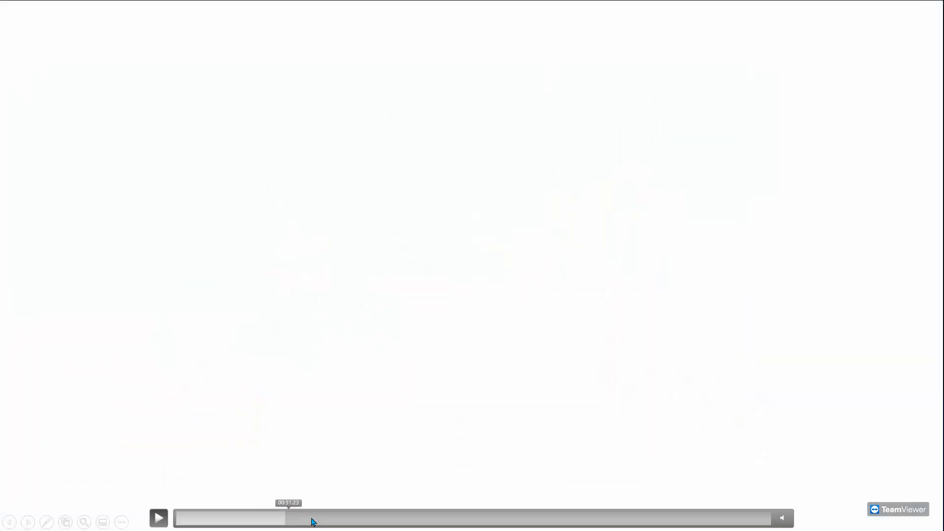
left_click(158, 518)
left_click(330, 519)
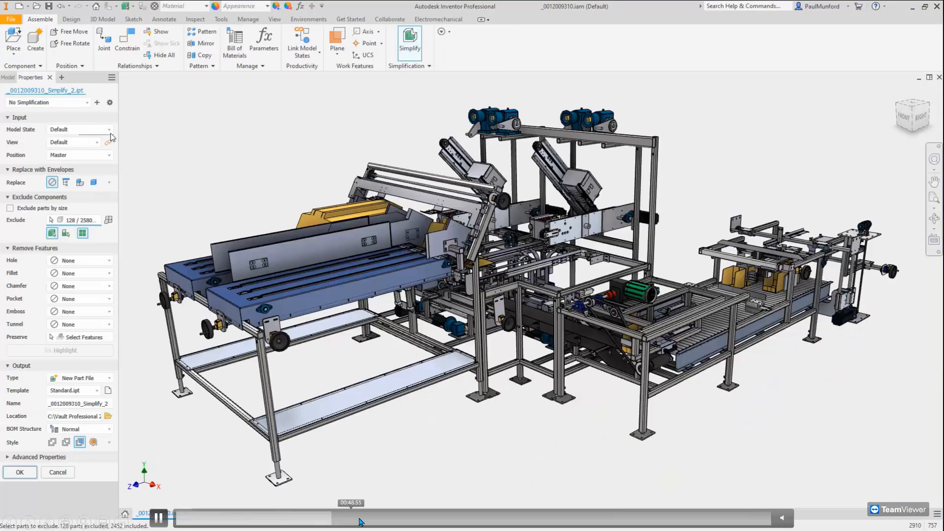
left_click(352, 519)
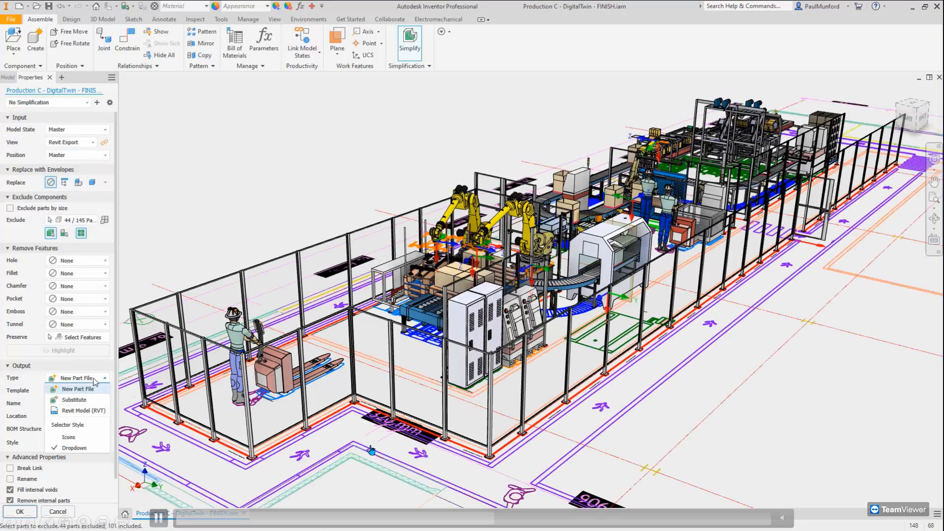
Step: Pause the demo video at the Production C envelope replacement, and resume playback to the Revit part of the workflow
left_click(158, 518)
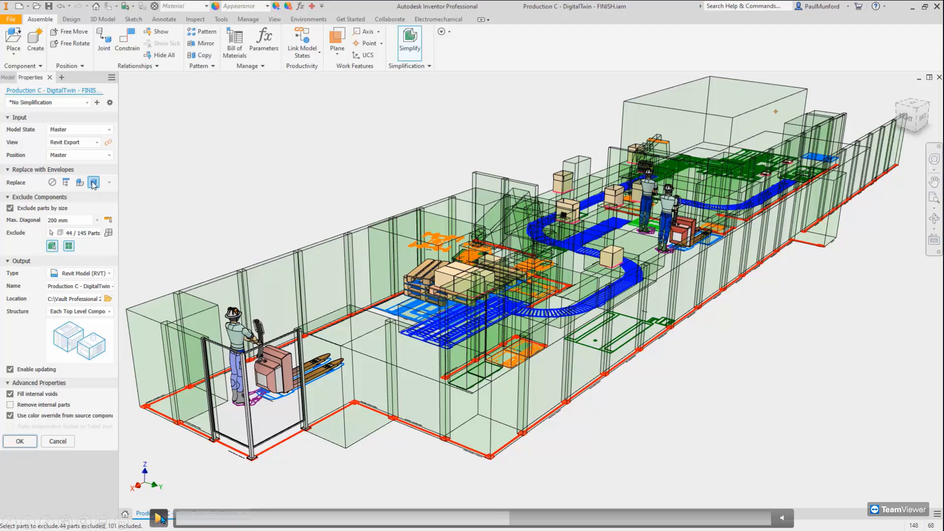
left_click(159, 518)
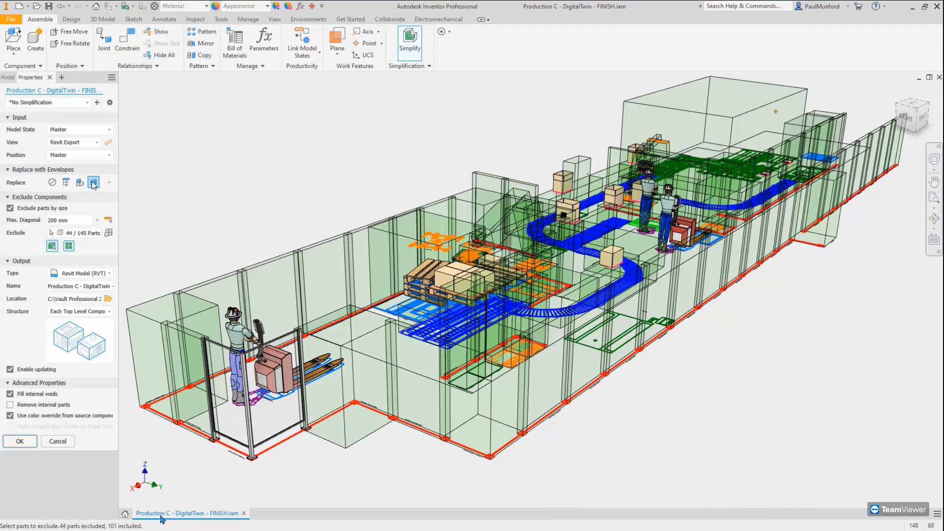
mouse_move(221, 475)
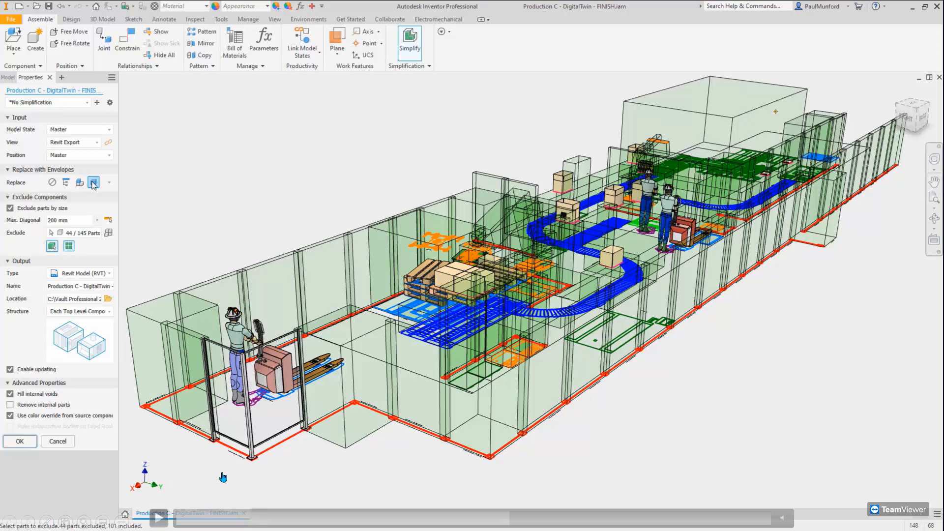
left_click(161, 519)
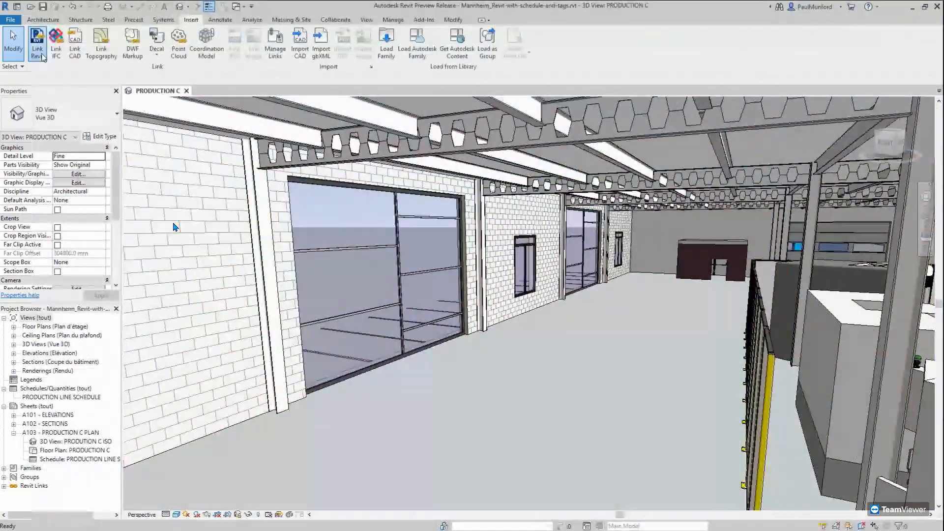
Step: Link Production-C_DigitalTwin.rvt into the Mannheim building model with internal origin to internal origin positioning
left_click(42, 57)
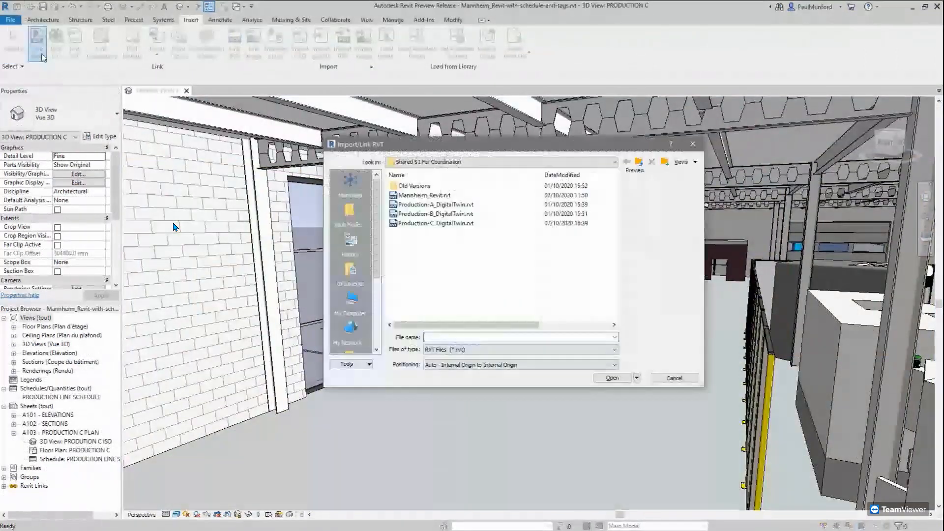
left_click(404, 224)
left_click(404, 224)
left_click(613, 378)
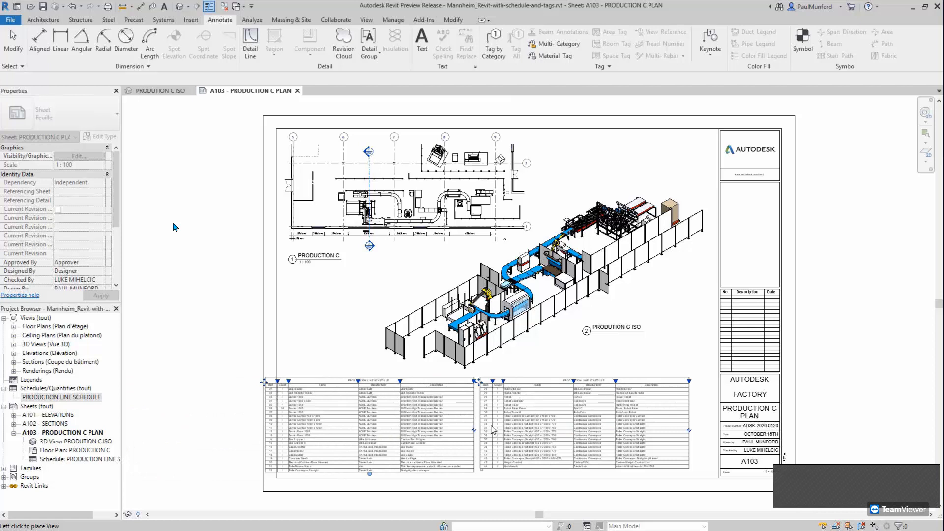
Step: Place the production line schedule on sheet A103 and tag the cabinets near the fence in the PRODUTION C ISO view
left_click(492, 426)
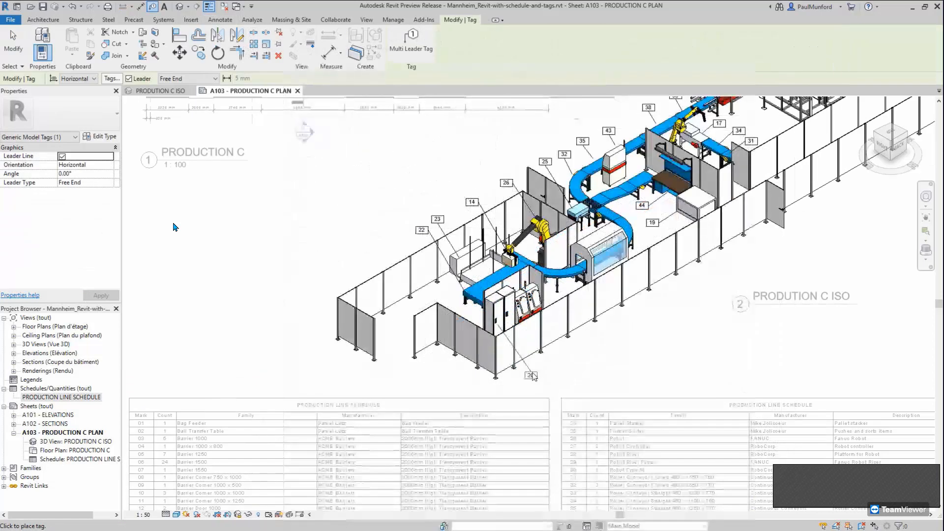
left_click(533, 377)
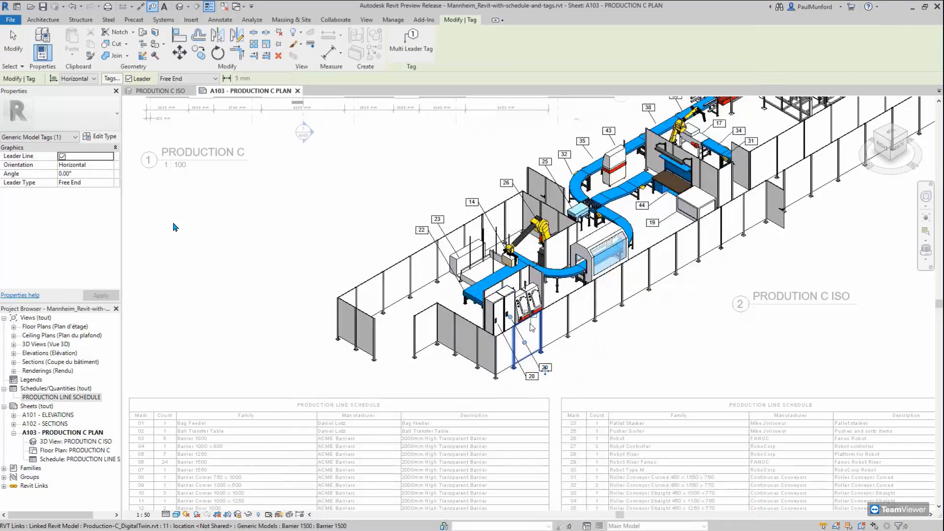
left_click(545, 369)
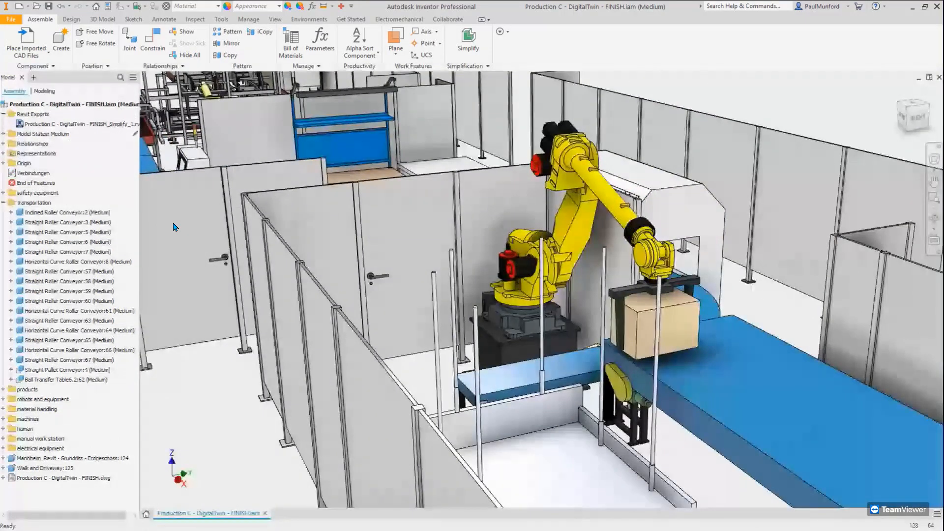
Step: Update the Revit export of the Production C - DigitalTwin assembly and open the Structure options of the Simplify output
right_click(87, 124)
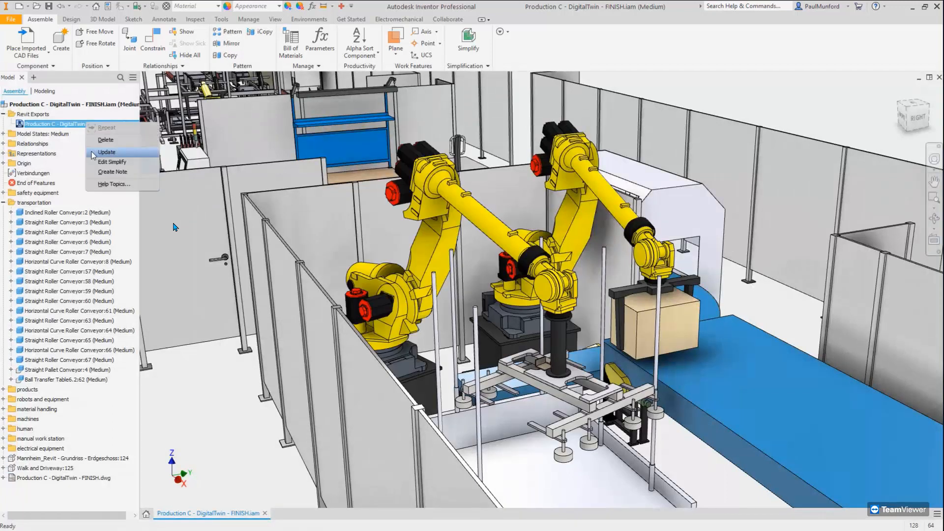
left_click(93, 154)
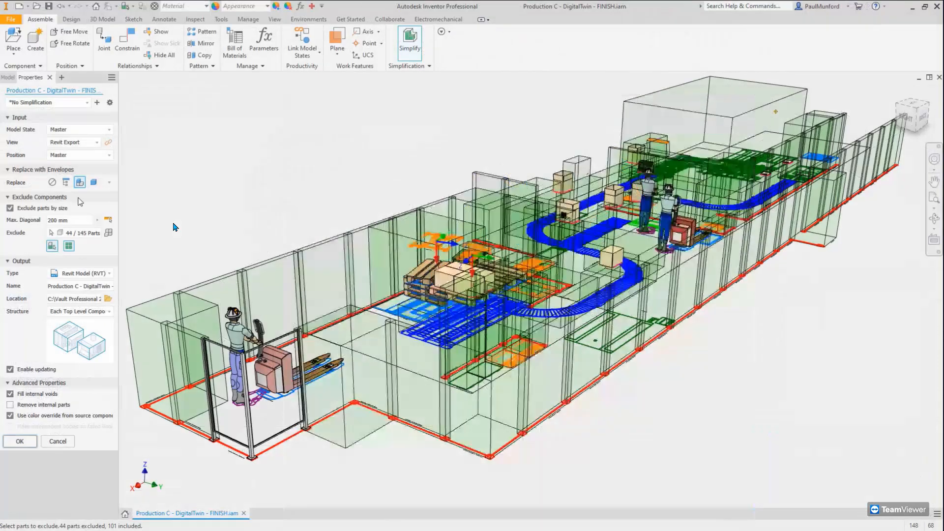
left_click(81, 311)
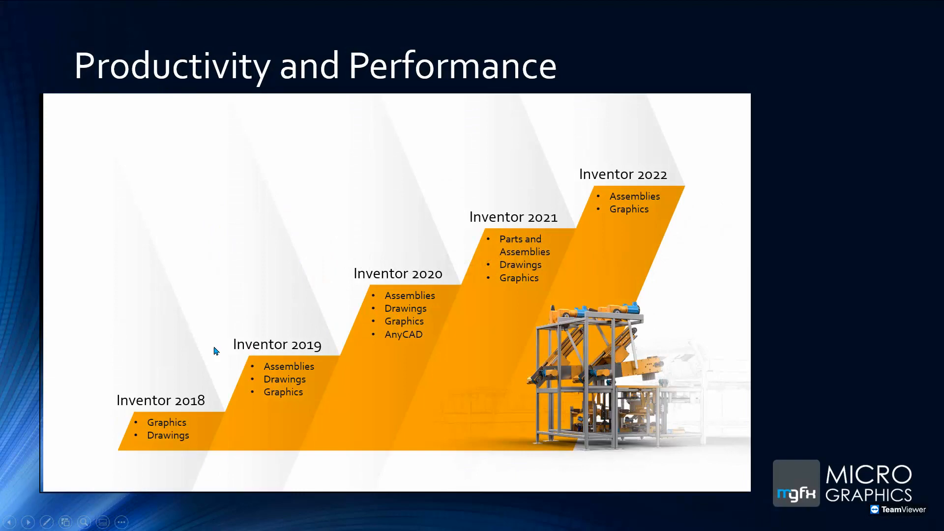
Step: End the slide show at the Productivity and Performance slide and launch Autodesk Inventor 2022
key("Escape")
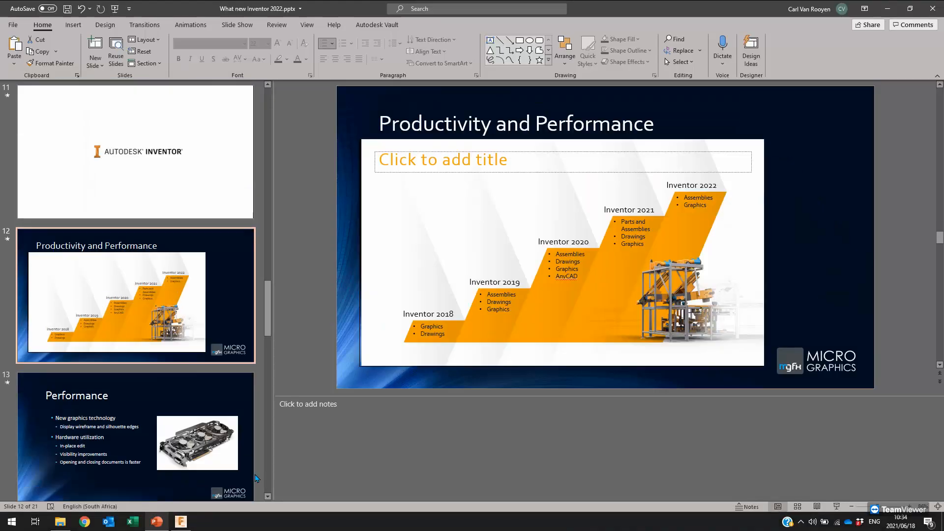
left_click(12, 521)
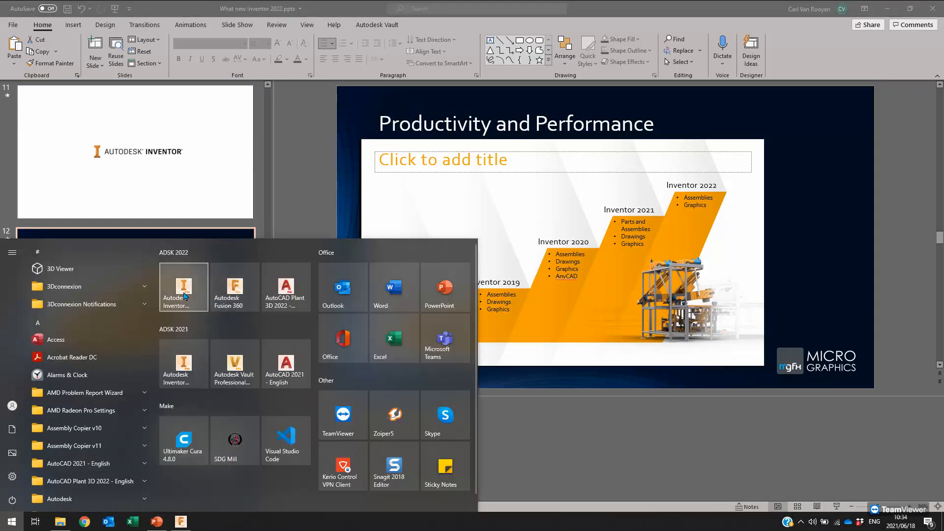
left_click(185, 296)
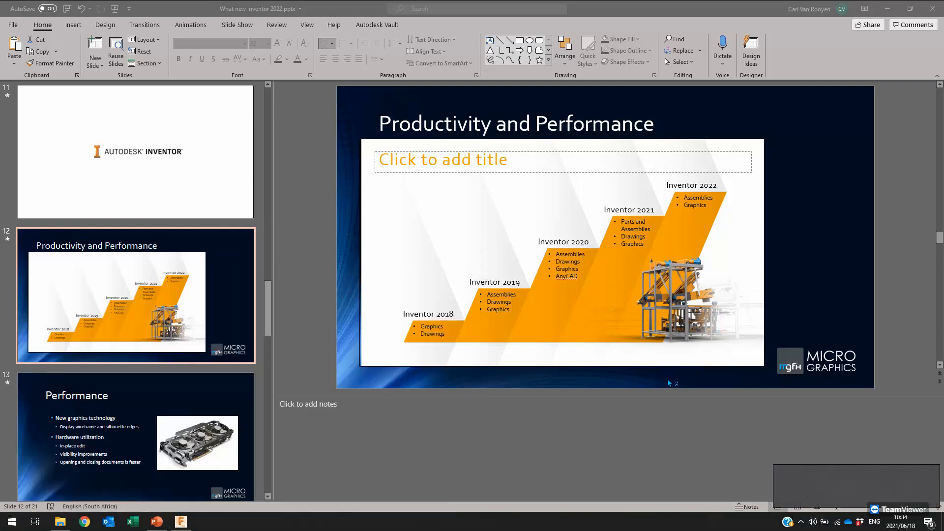
Step: Start the slide show again at the Productivity and Performance slide and bring it to the front
left_click(837, 507)
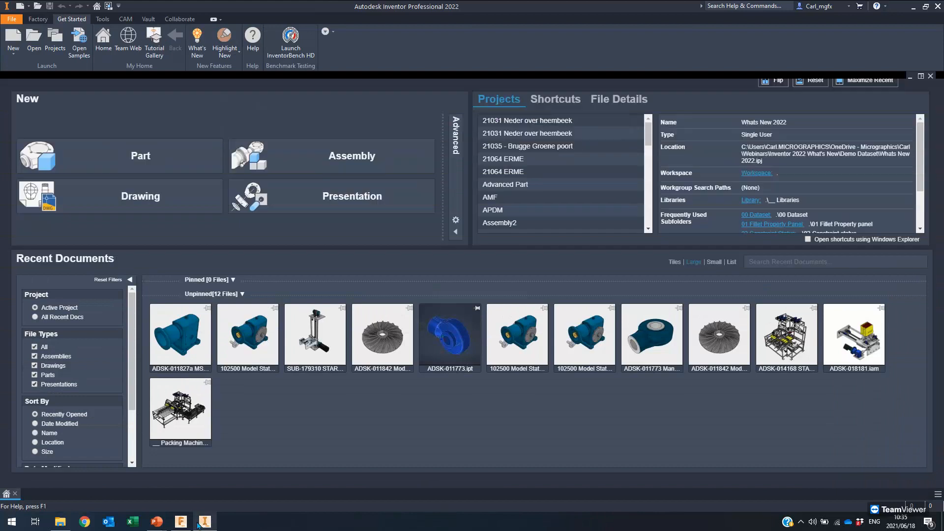
mouse_move(164, 524)
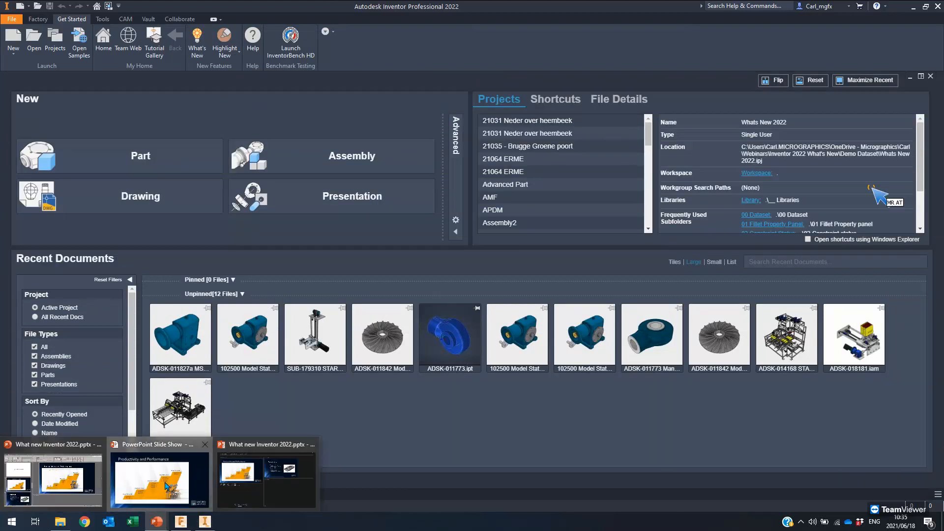
left_click(166, 487)
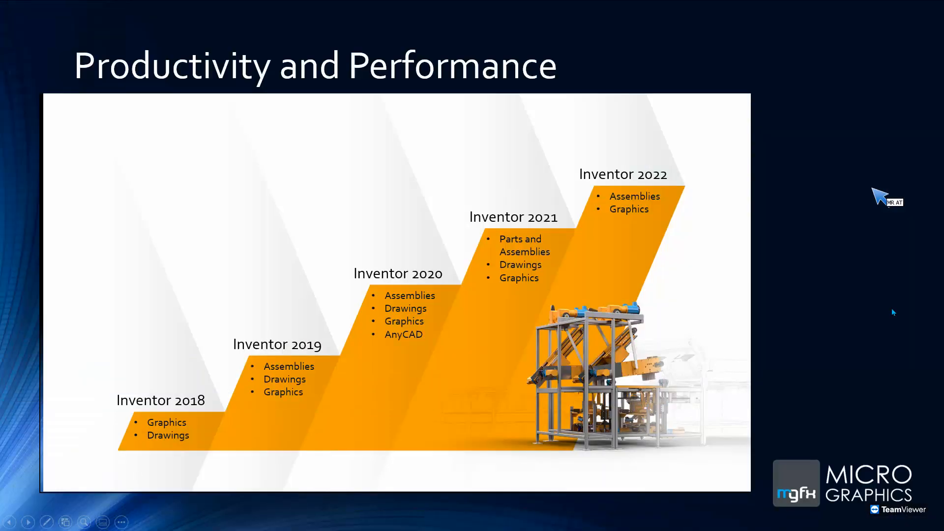
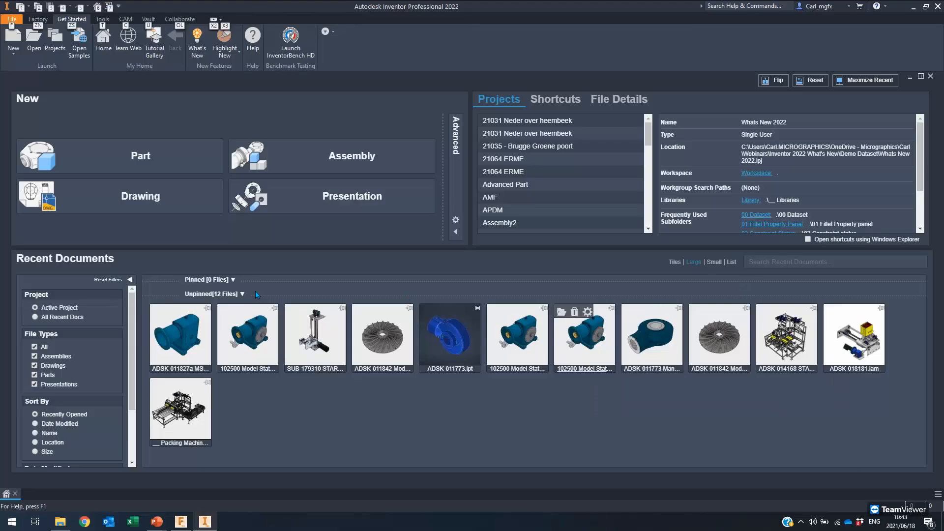
Step: In Inventor, open the ADSK-011827a MS Simplification START part and begin a bounding box envelope from the base's long side face
key("alt")
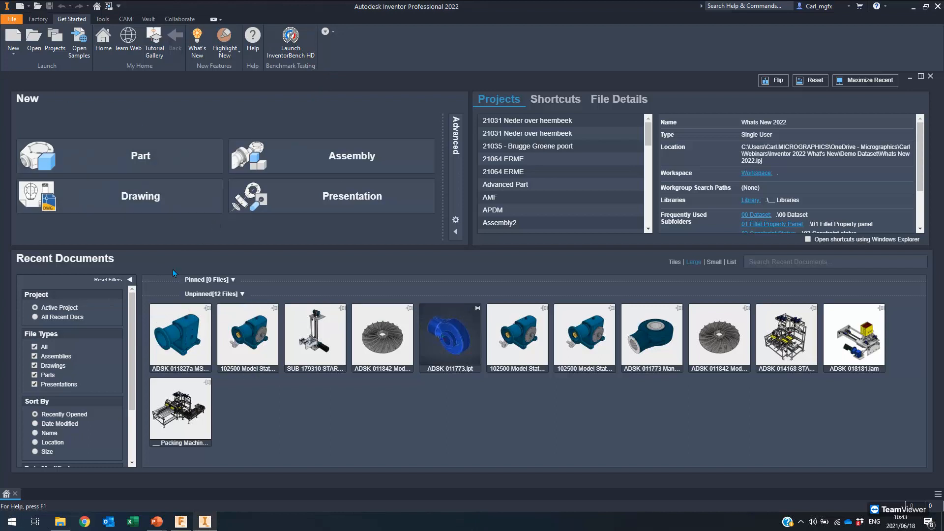
mouse_move(159, 320)
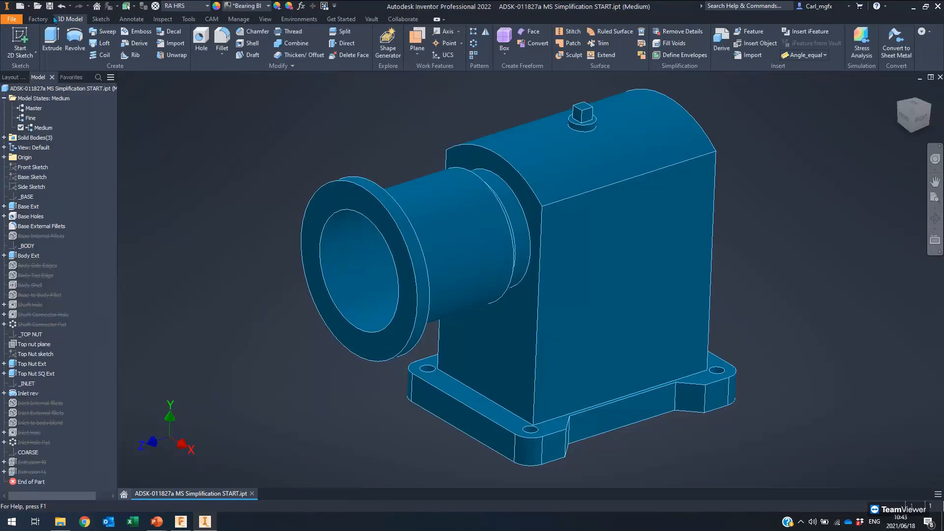
left_click(679, 57)
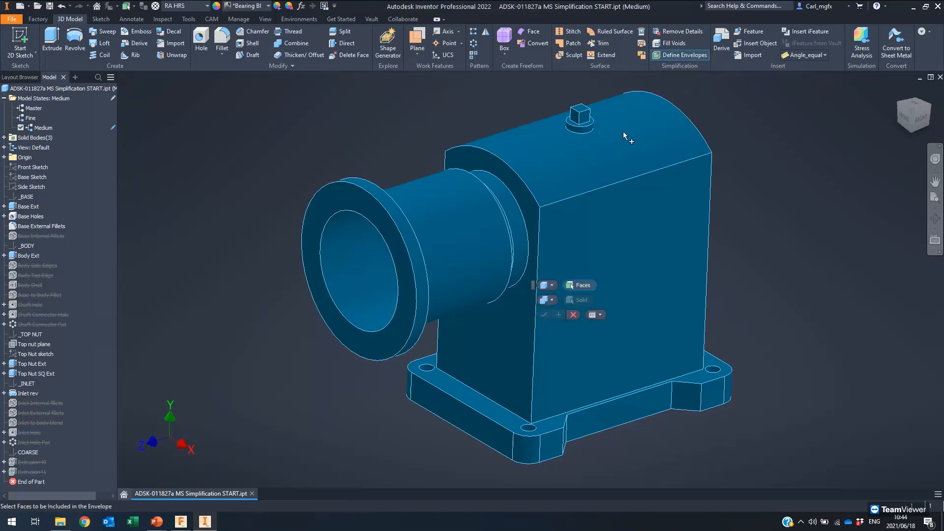
scroll(566, 162, "down", 3)
middle_click_drag(468, 203, 571, 303, "shift")
left_click(503, 344)
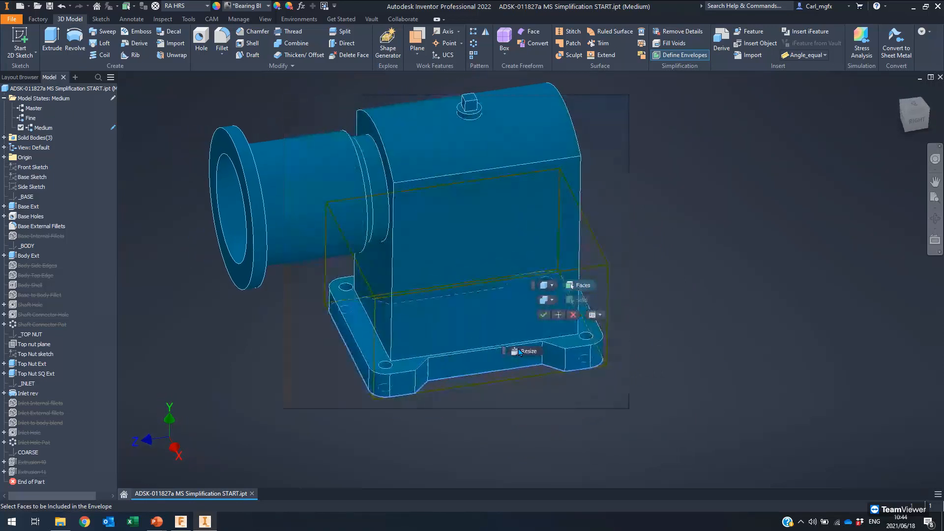
Step: Resize the bounding box upward, align its upper side with the square top nut's face, and apply the envelope
left_click(524, 351)
left_click_drag(465, 224, 480, 120)
middle_click_drag(479, 120, 463, 237)
left_click(506, 85)
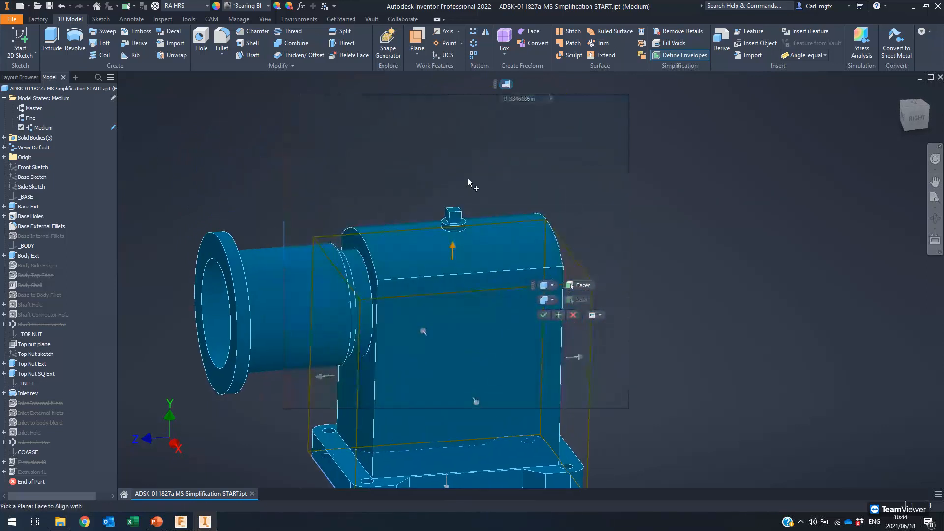
middle_click_drag(470, 183, 470, 160)
left_click(456, 186)
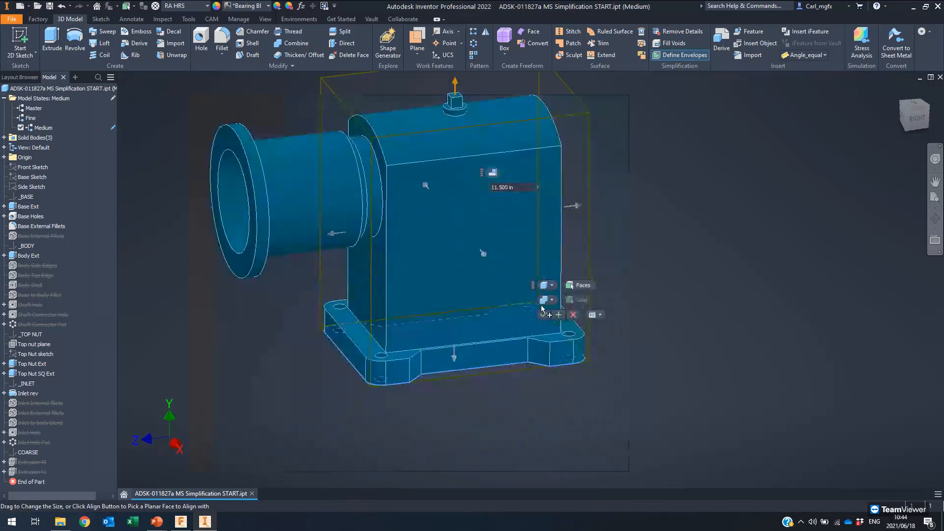
left_click(561, 314)
Step: Begin a bounding cylinder envelope around the inlet's outer flange
middle_click_drag(418, 214, 487, 146, "shift")
scroll(528, 200, "up", 3)
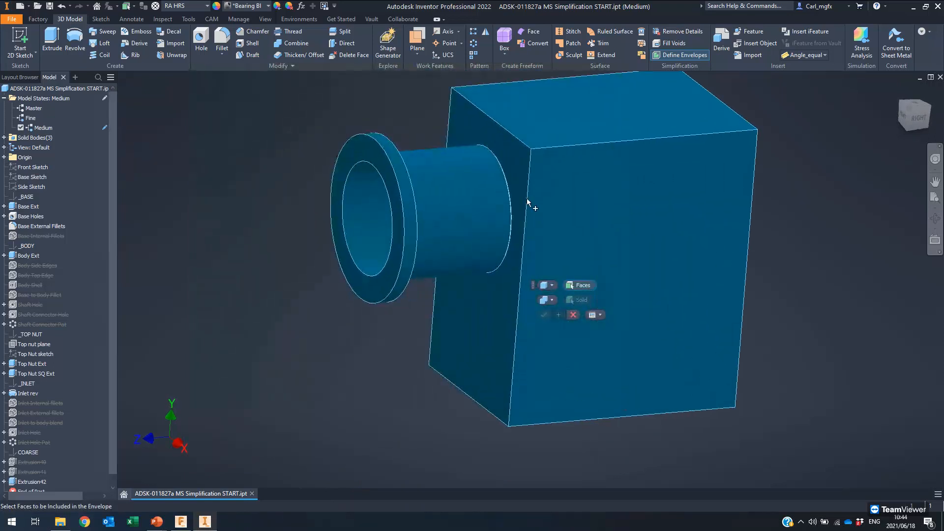
left_click(553, 286)
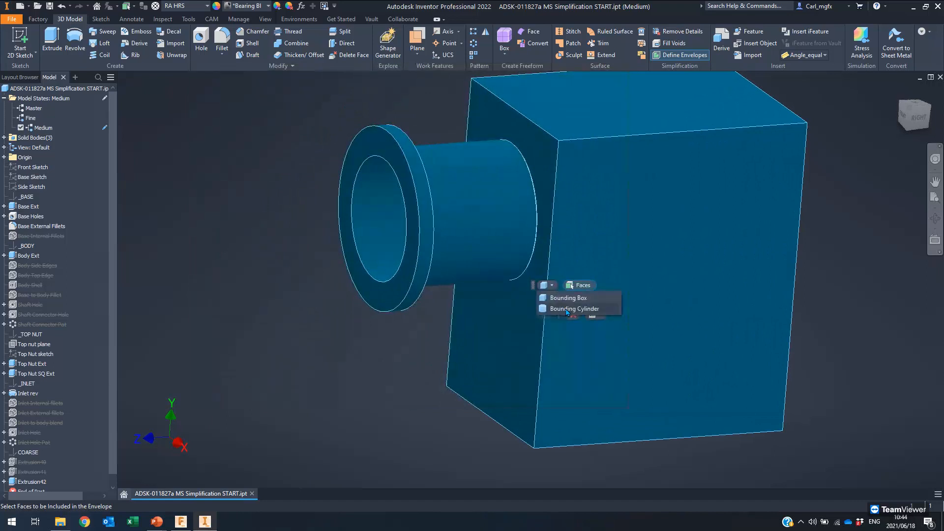
left_click(571, 309)
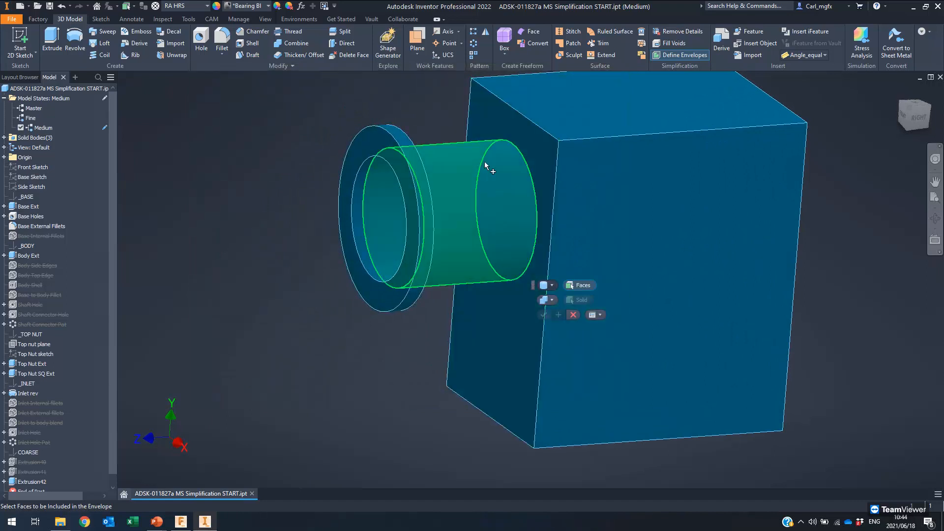
left_click(376, 141)
middle_click_drag(386, 162, 561, 289, "shift")
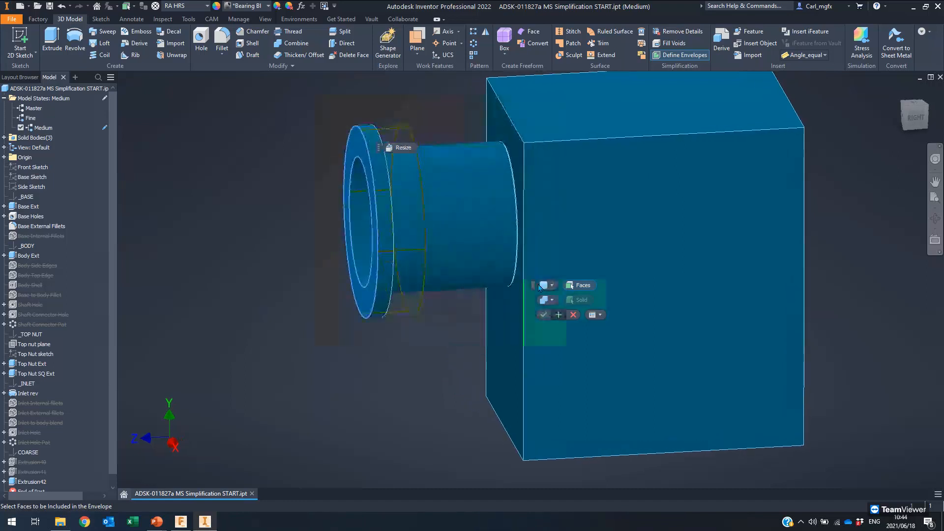
Step: Extend the bounding cylinder from the flange to the adjoining face of the box and finish the envelope
left_click(399, 147)
left_click_drag(418, 218, 519, 217)
left_click(543, 205)
left_click(509, 139)
left_click(544, 315)
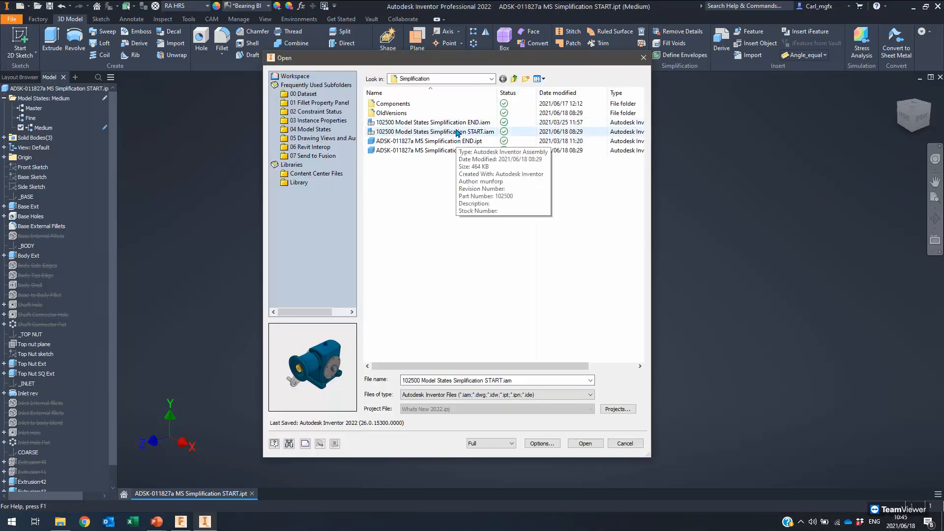
Step: Open 102500 Model States Simplification END.iam and activate its Fine, Medium and Coarse model states in turn for comparison
left_click(458, 124)
left_click(581, 445)
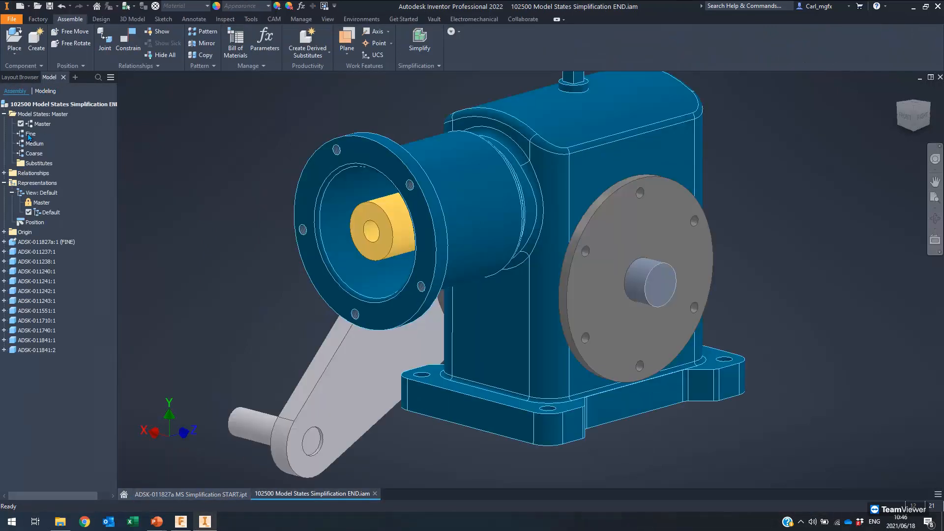
double_click(31, 135)
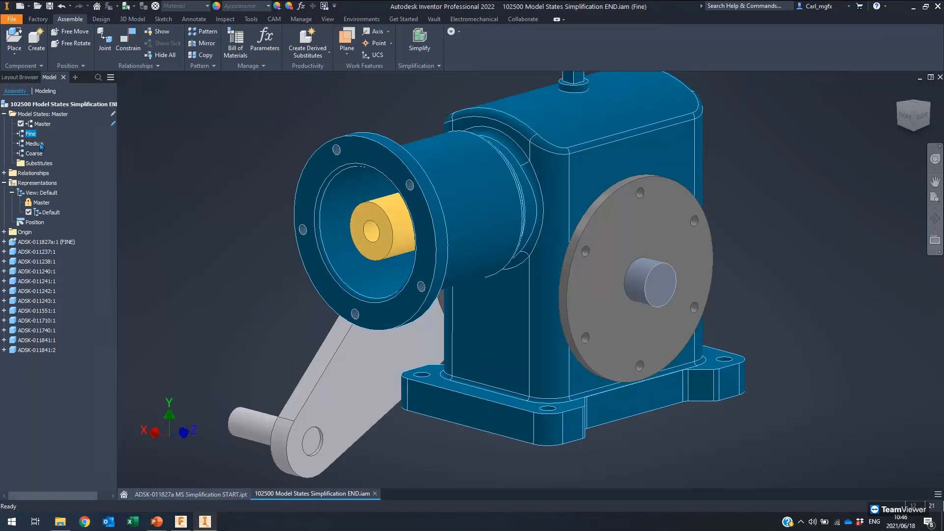
double_click(34, 144)
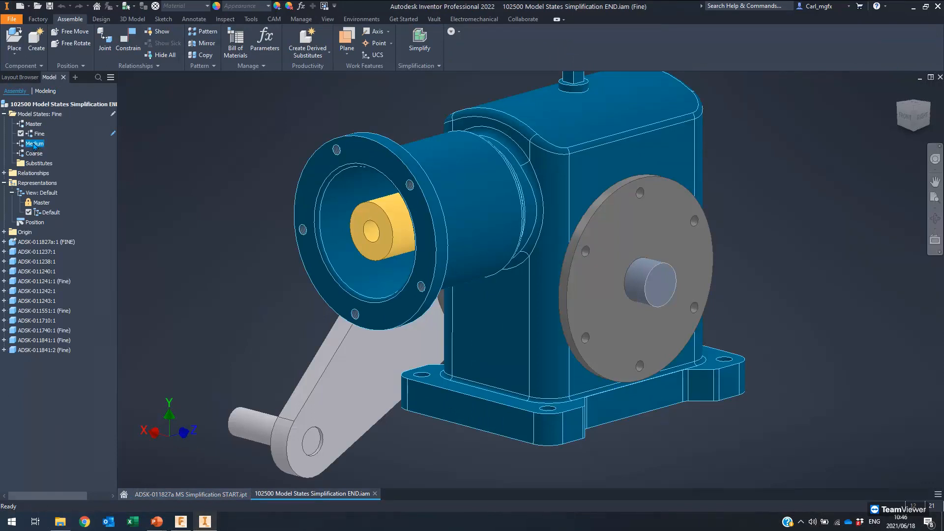
double_click(34, 153)
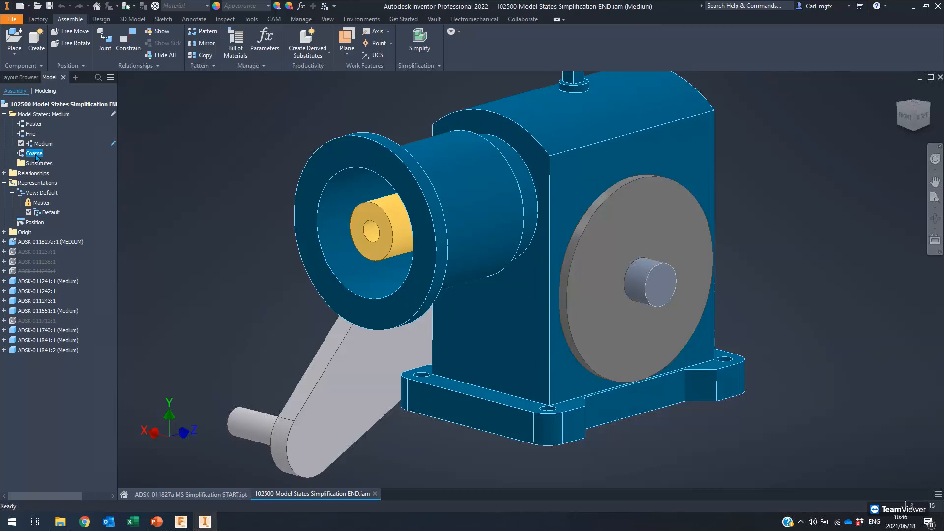
middle_click_drag(292, 202, 373, 203)
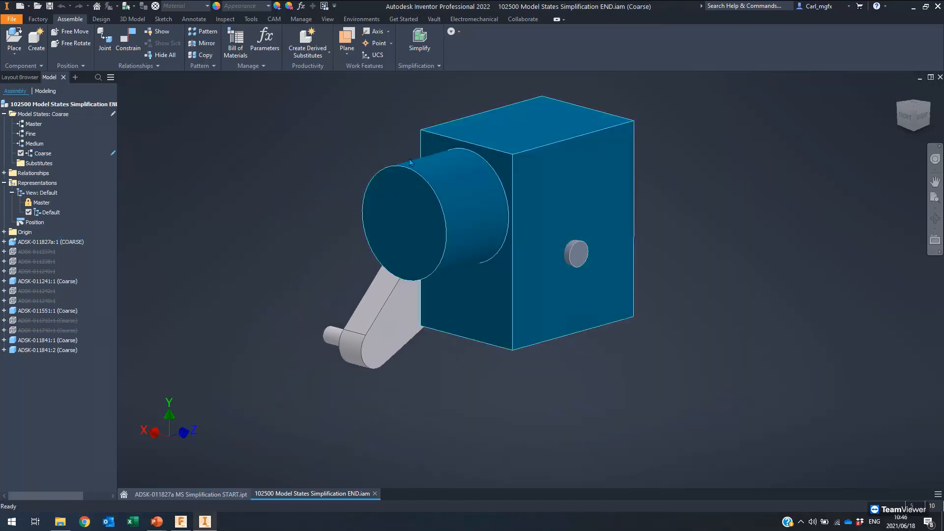
middle_click_drag(604, 277, 606, 295)
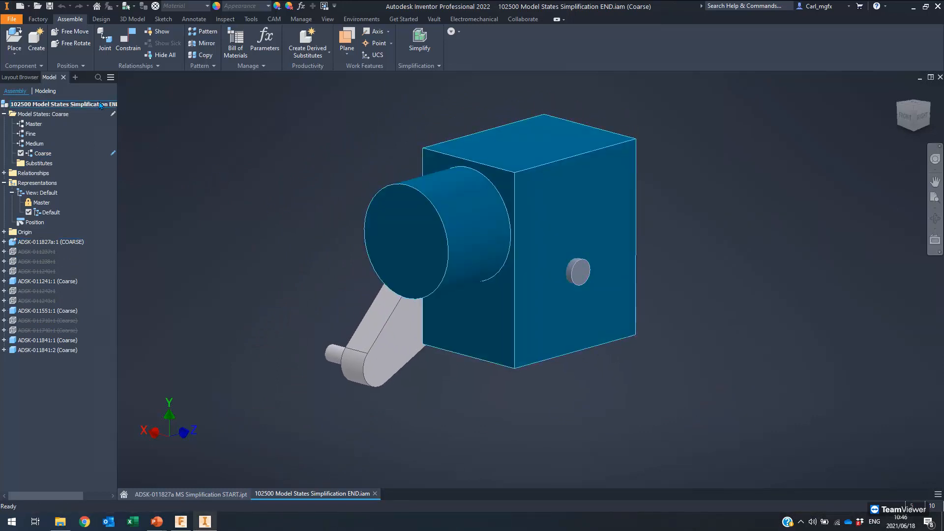
Step: Close the simplification assembly and the ADSK-011827a part, answering the save prompt
left_click(375, 494)
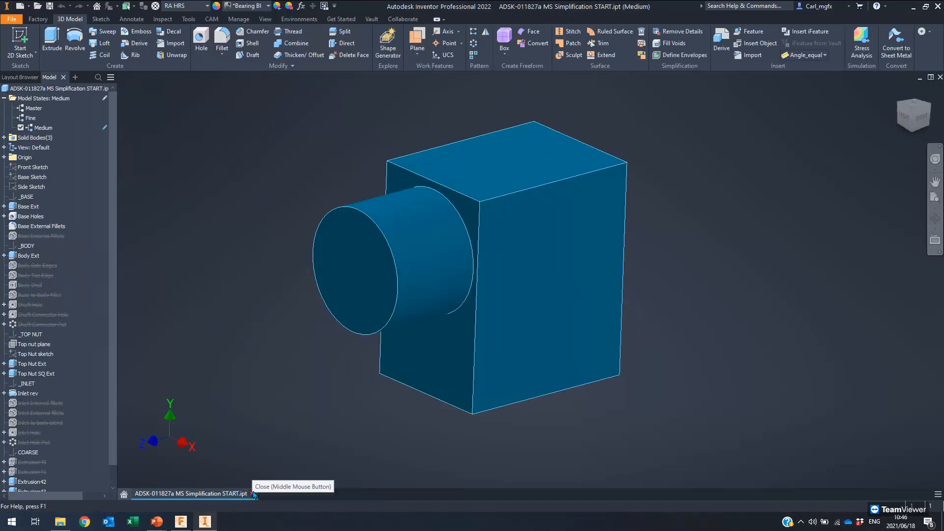
left_click(254, 494)
left_click(455, 278)
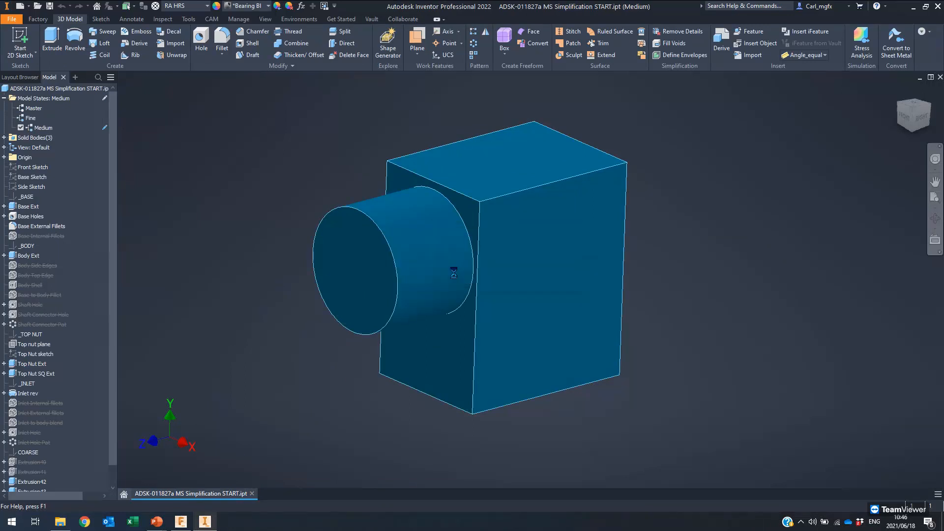
Step: Open ADSK-011768 Fillet Panel START.ipt from the 01 Fillet Property Panel folder
mouse_move(312, 409)
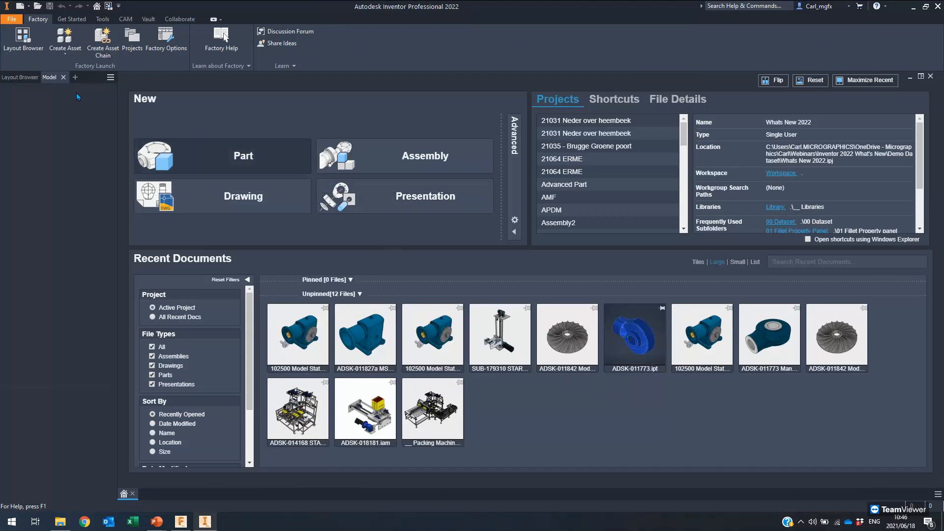
left_click(37, 6)
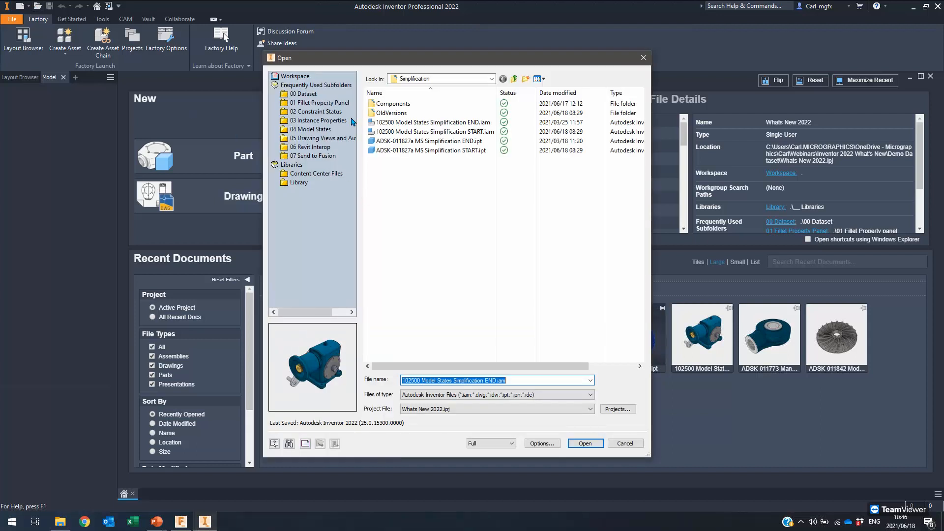
left_click(320, 102)
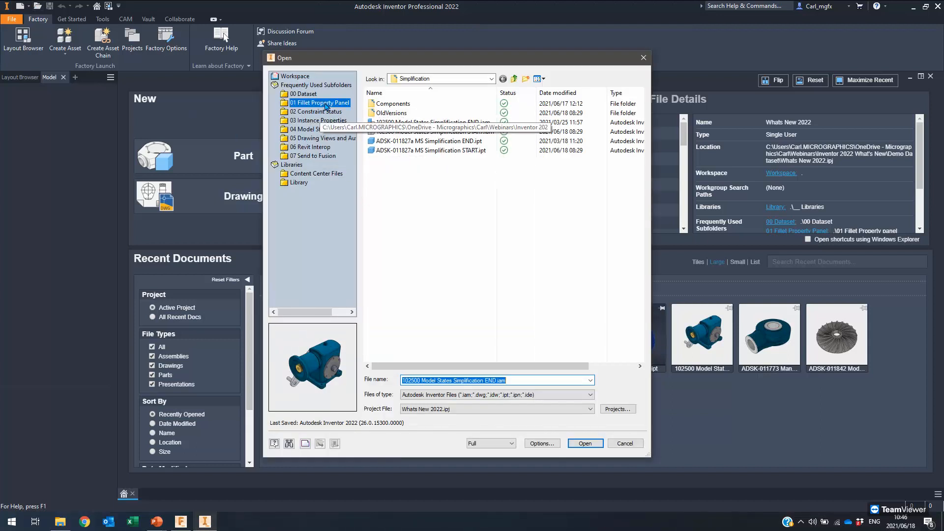
left_click(447, 113)
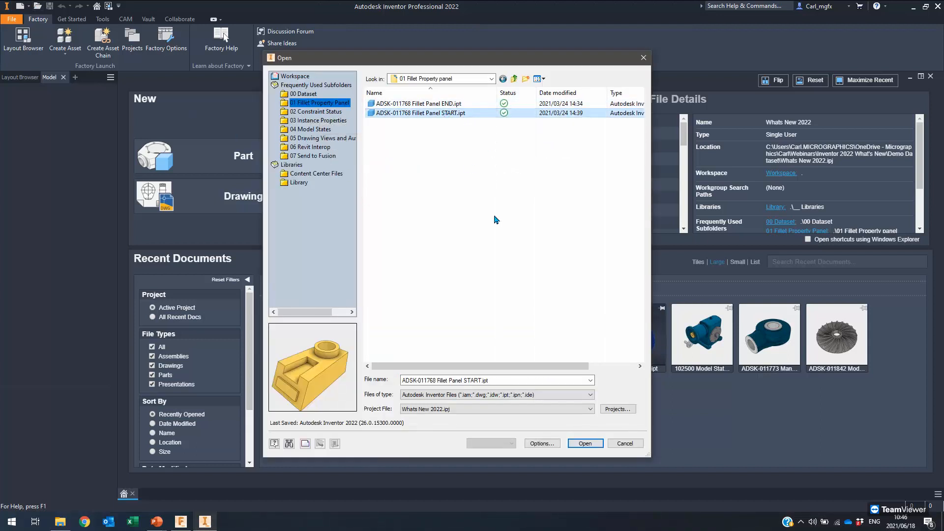
left_click(582, 443)
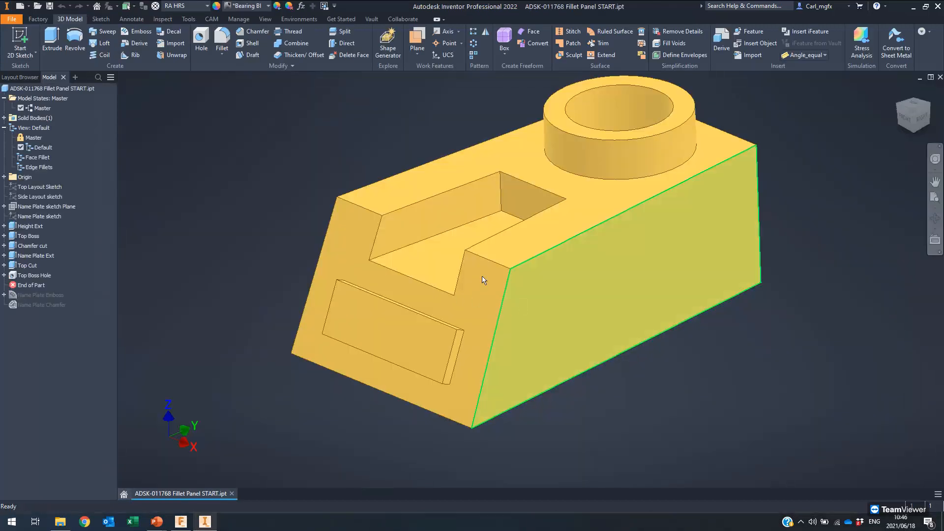
Step: Start a Face Fillet on the part and dock its properties beside the model browser
middle_click_drag(481, 276, 460, 311)
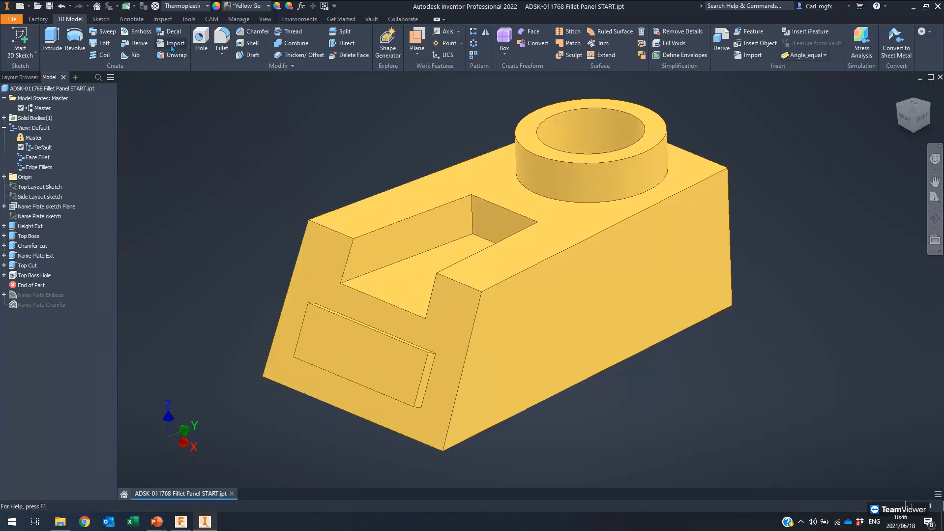
left_click(222, 54)
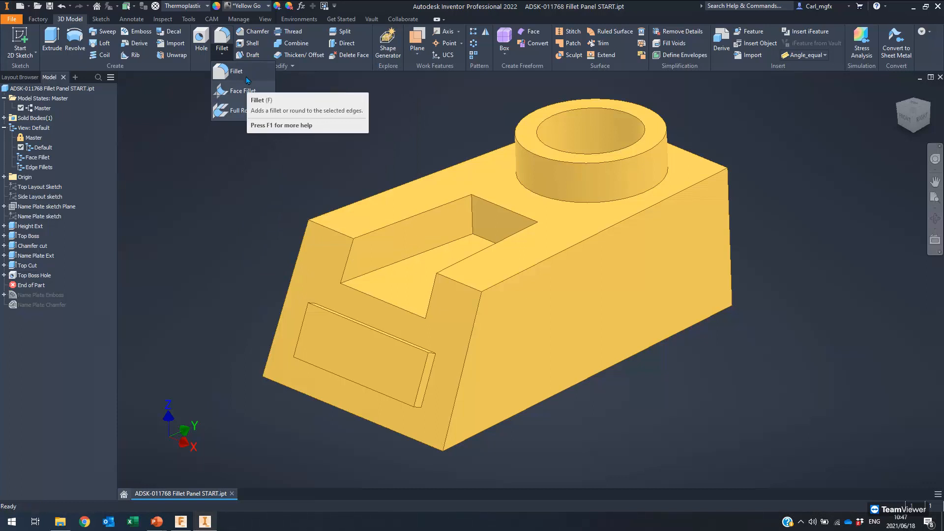
left_click(222, 91)
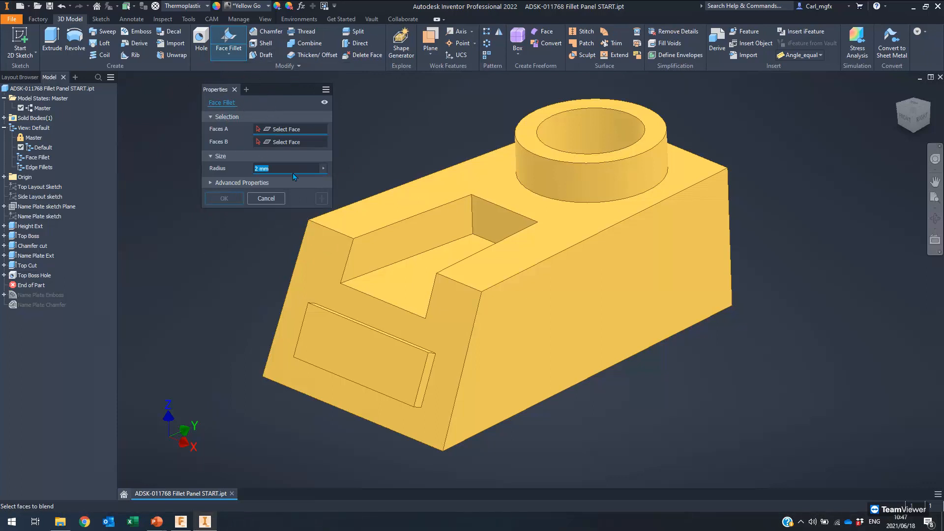
left_click_drag(217, 89, 127, 149)
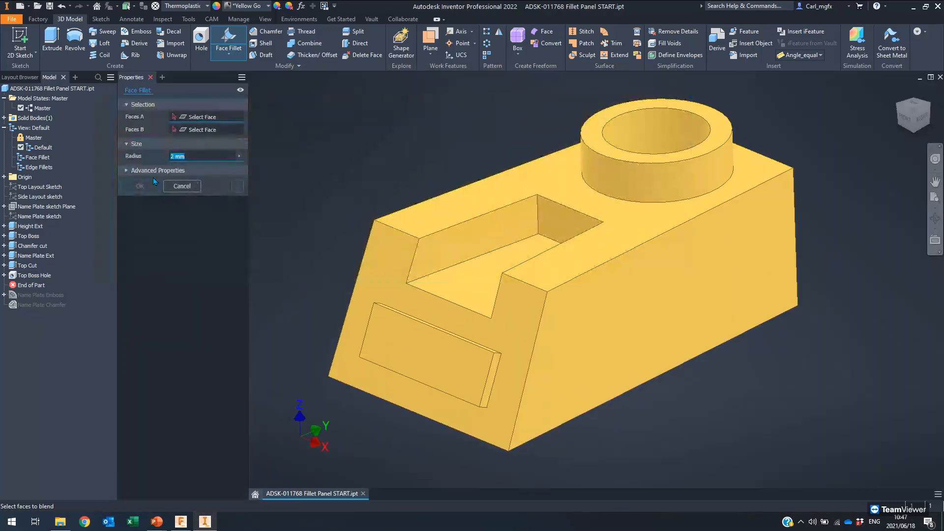
Step: Try the Face Fillet properties docked and resized beneath the model browser, and return them to their place beside it
left_click_drag(130, 81, 39, 501)
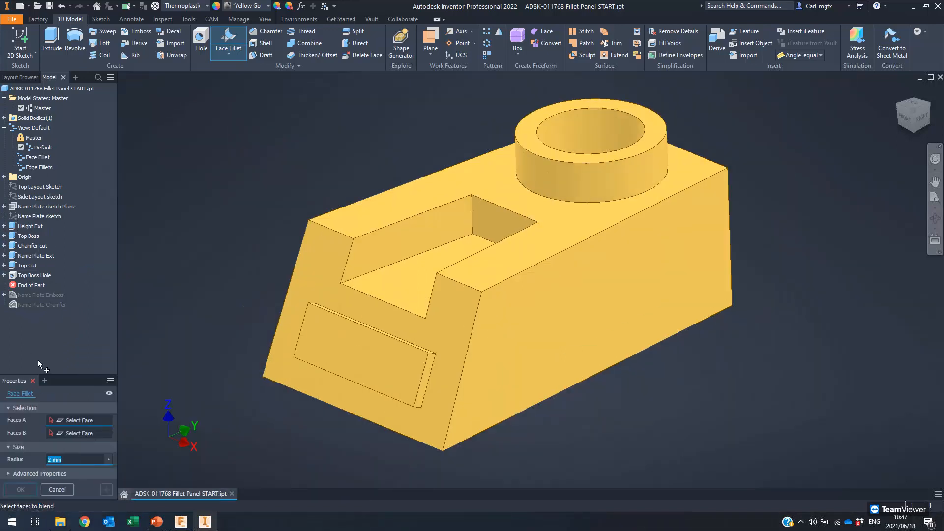
left_click_drag(57, 375, 57, 318)
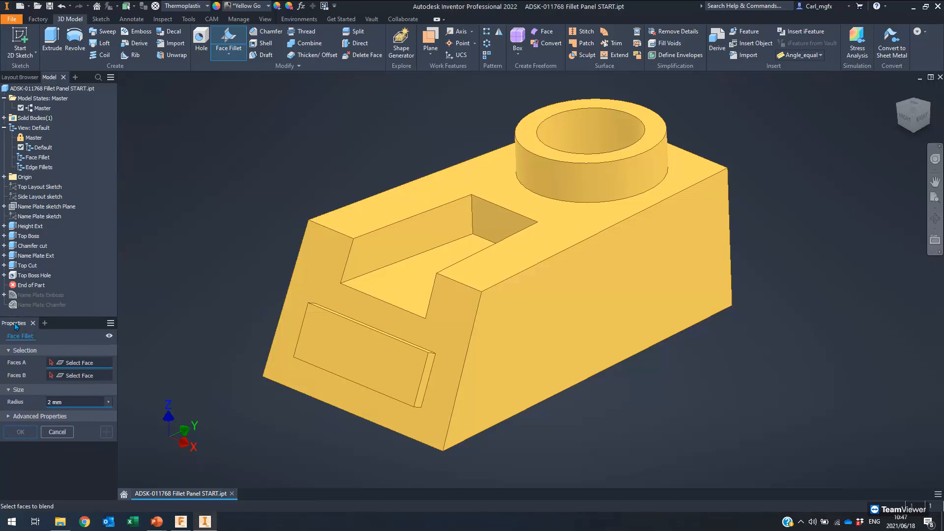
left_click_drag(102, 268, 121, 233)
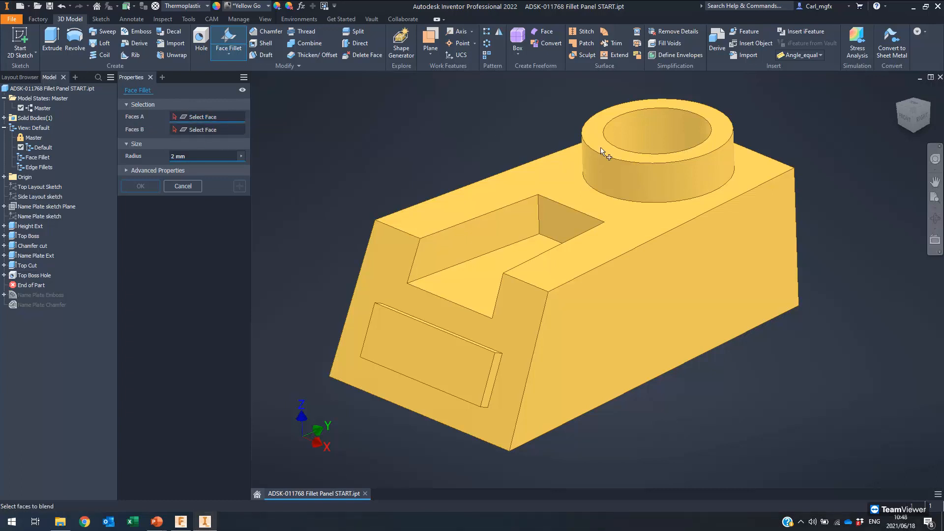
Step: Create a 2 mm face fillet between the block's top face and the outer cylindrical face of the boss
left_click(545, 181)
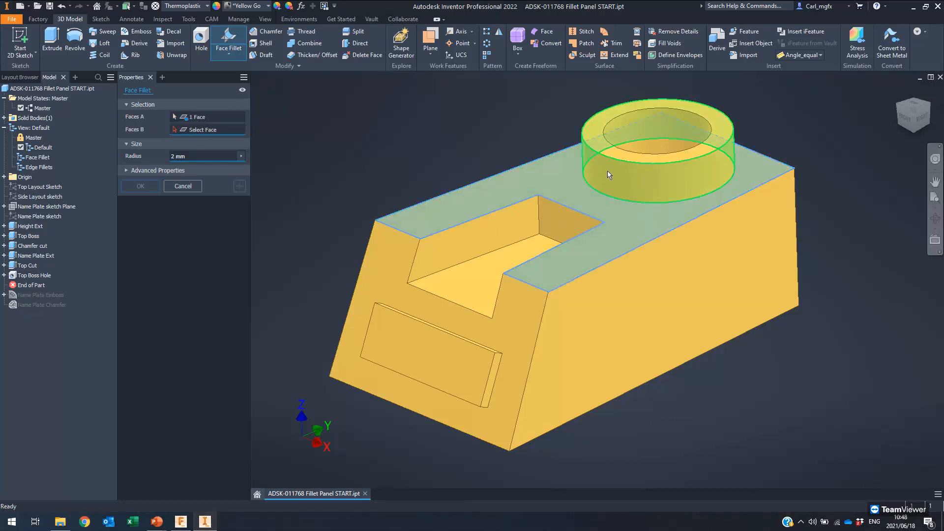
left_click(607, 171)
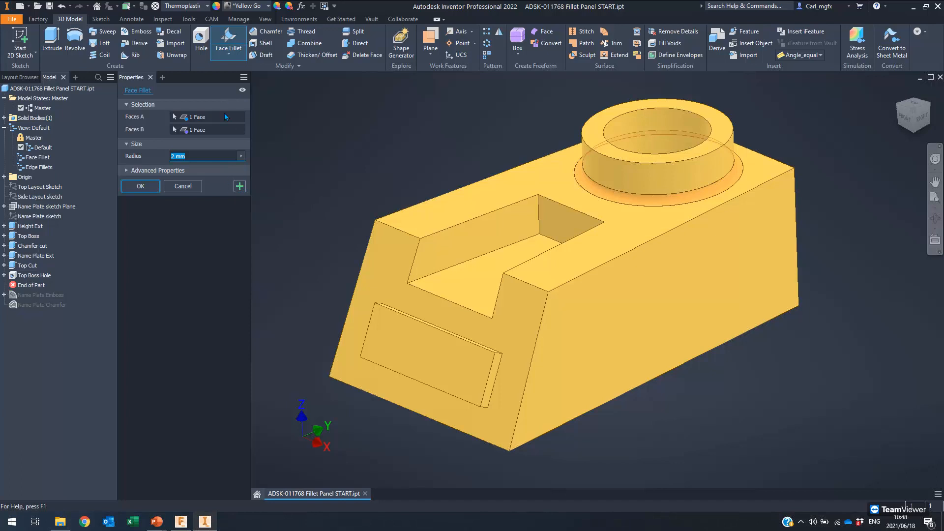
left_click(140, 187)
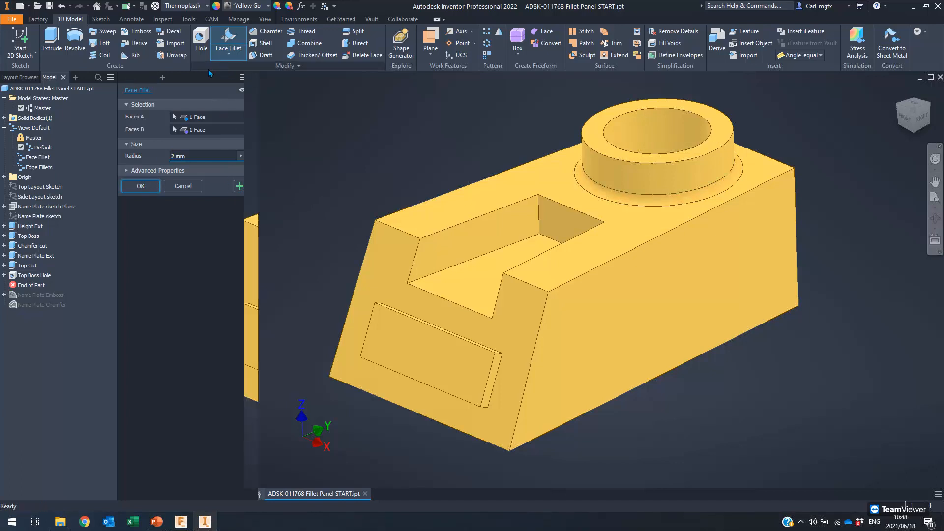
Step: Round the boss end of the block with a Full Round Fillet across its two long side faces and the end face between them
left_click(232, 55)
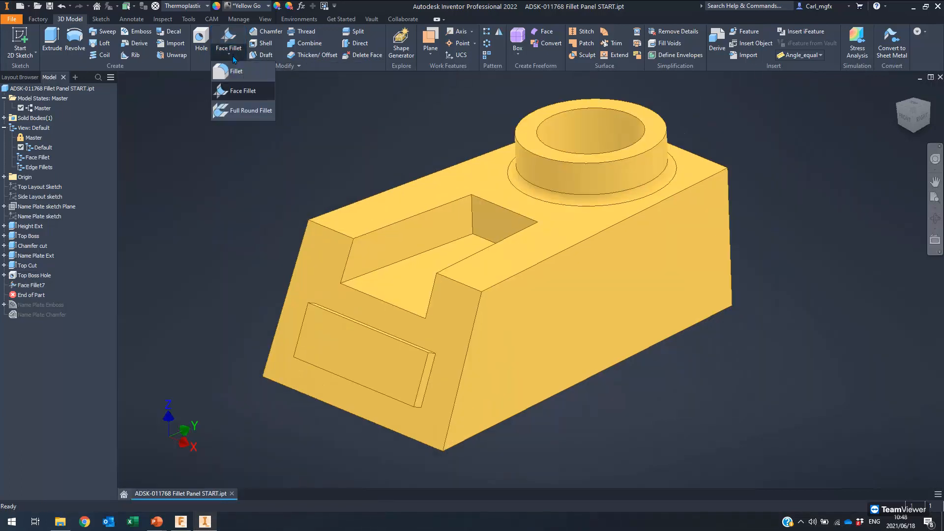
left_click(247, 111)
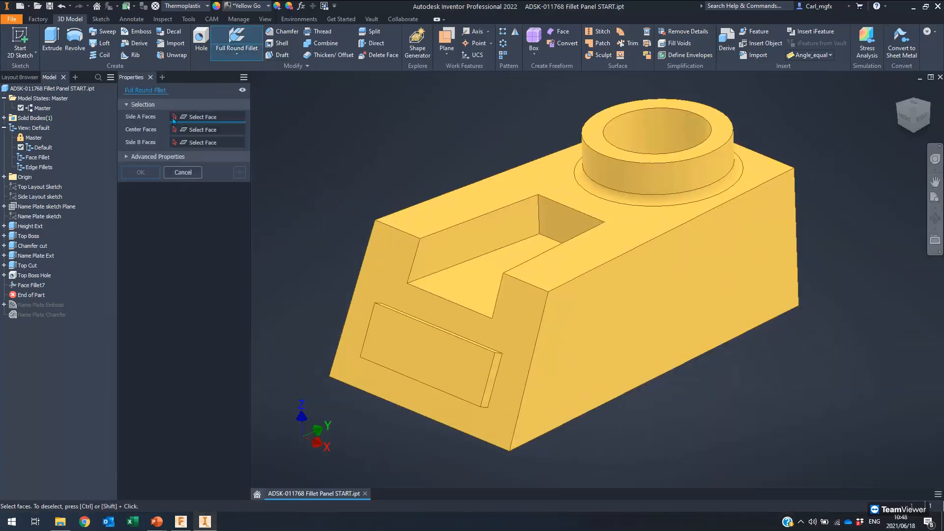
left_click(647, 290)
left_click(697, 262)
middle_click_drag(727, 261, 238, 47, "shift")
left_click(731, 309)
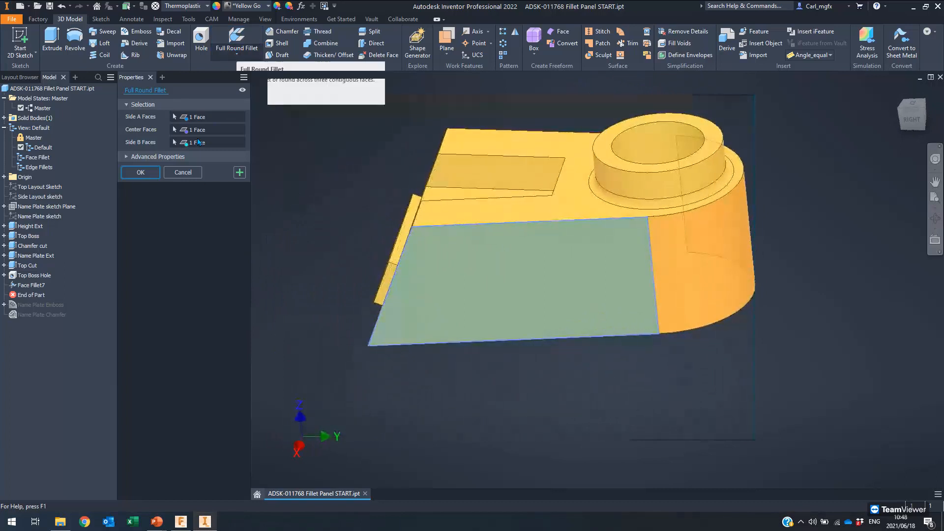
left_click(141, 173)
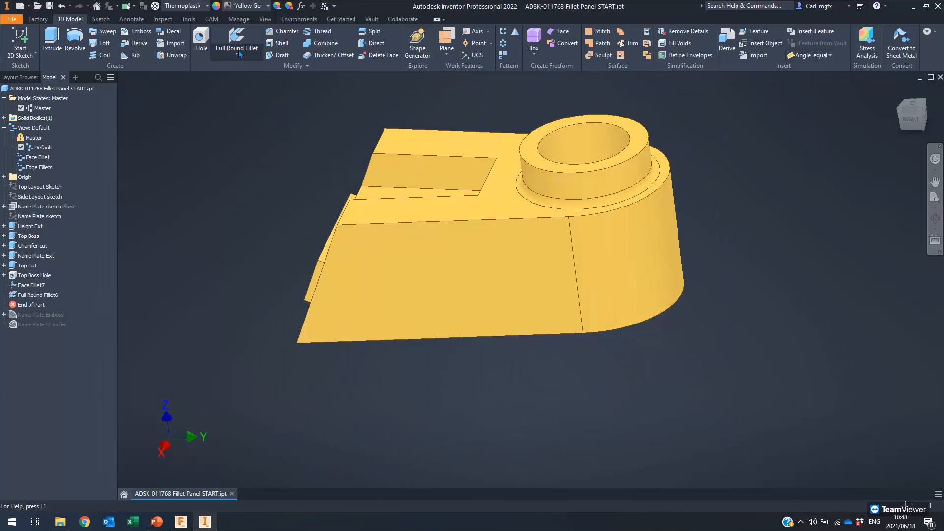
Step: Try a 2 mm constant-radius fillet on the pocket's long floor edge, add a variable-radius set, and discard the fillet
left_click(237, 52)
left_click(231, 73)
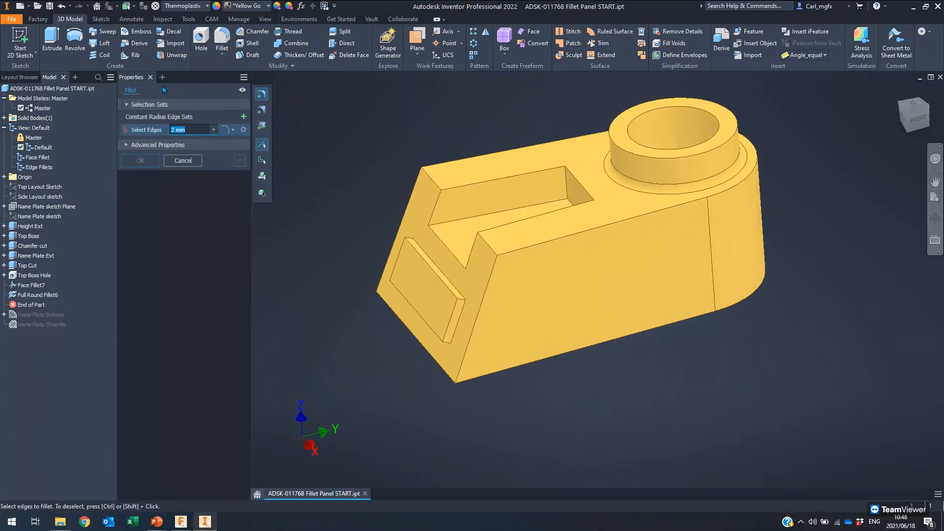
mouse_move(261, 81)
left_mouse_down()
mouse_move(325, 99)
mouse_move(273, 95)
mouse_move(254, 81)
left_mouse_up()
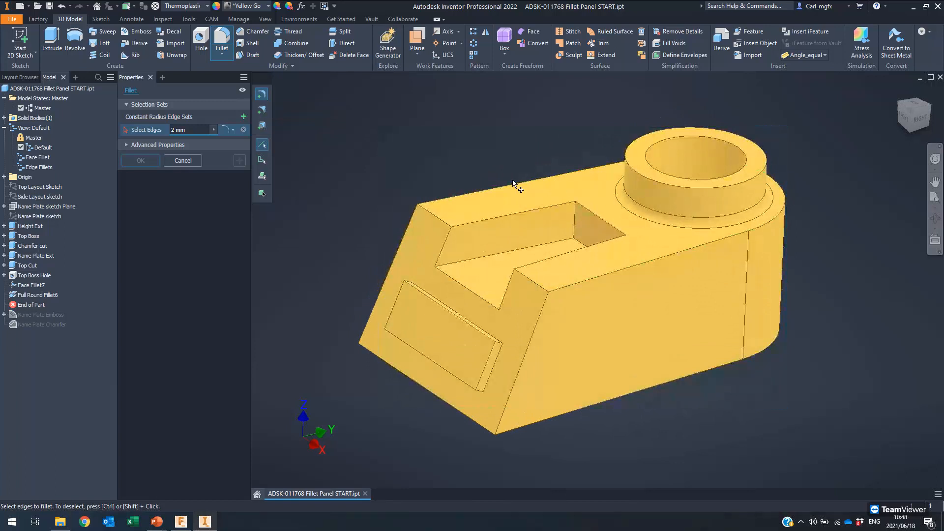
left_click(480, 260)
scroll(492, 246, "up", 2)
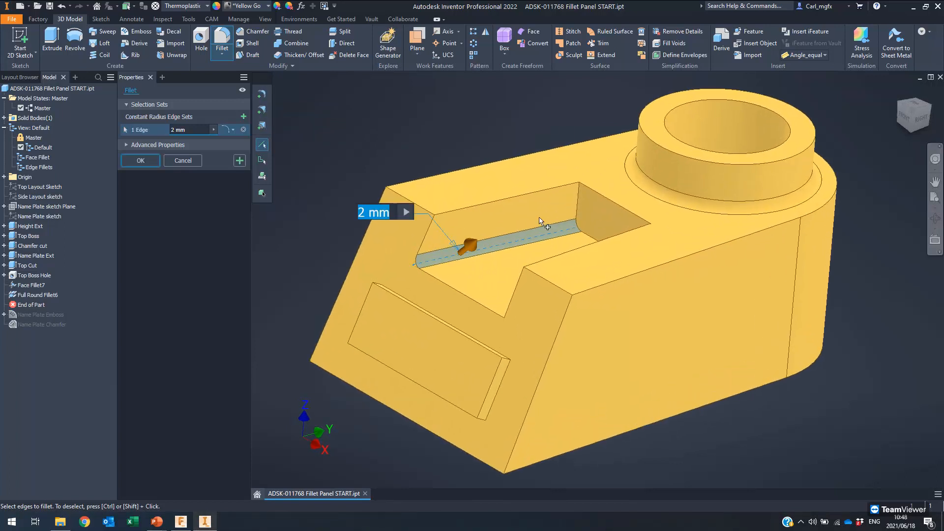
left_click(262, 110)
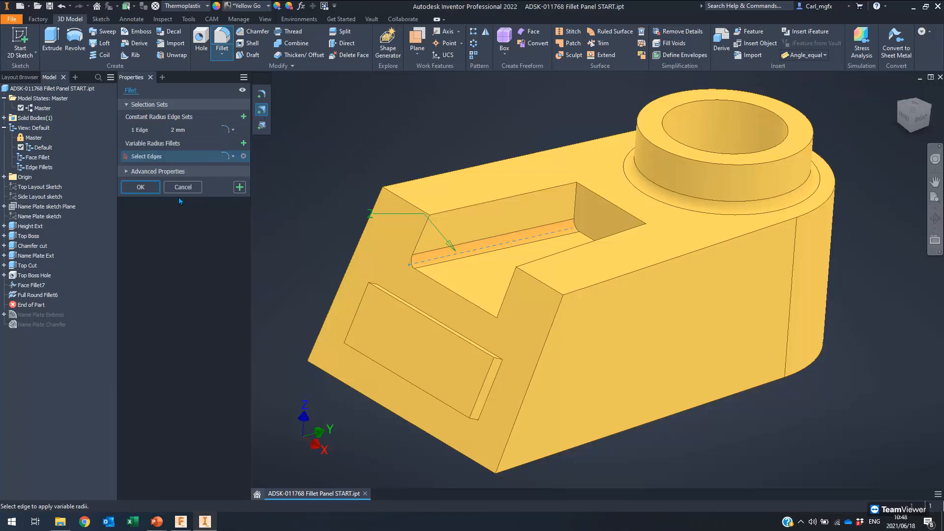
left_click(189, 187)
Step: Start a Fillet and examine its variable and constant radius types, its advanced properties and the available fillet commands
left_click(221, 55)
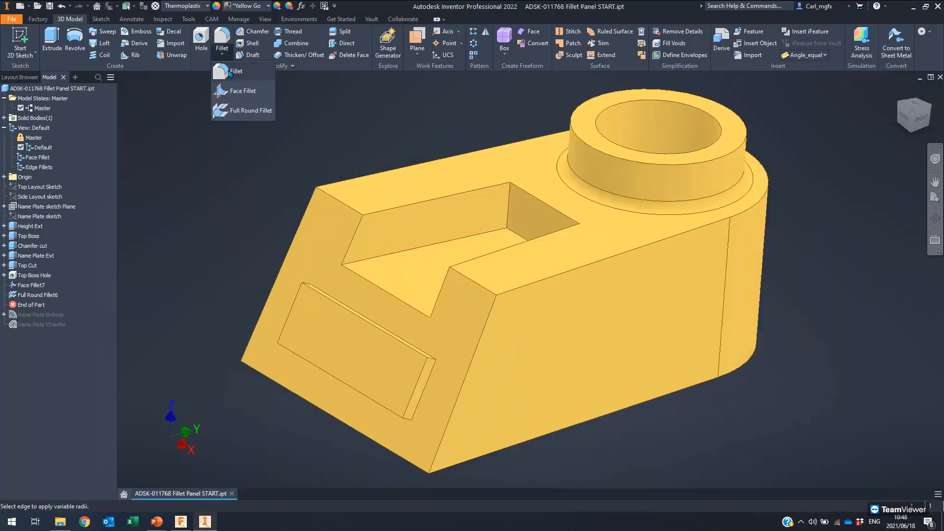
left_click(233, 72)
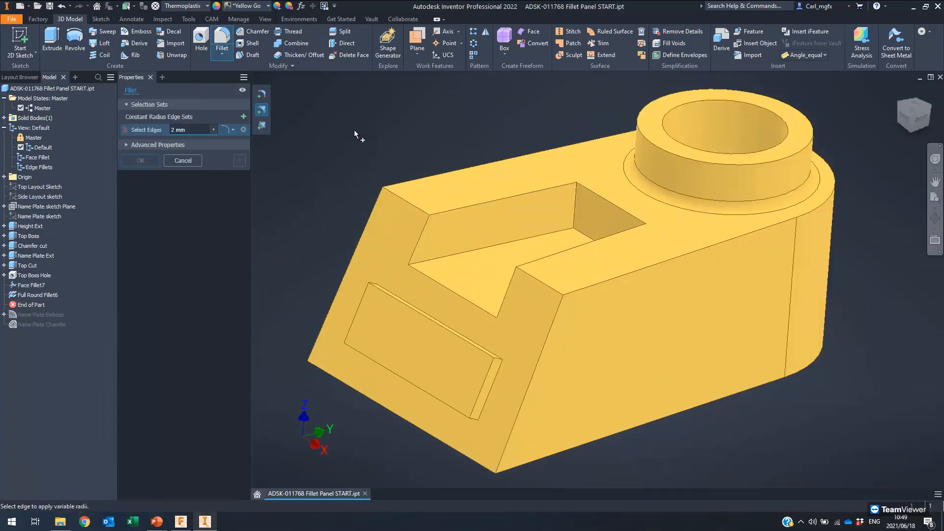
left_click(262, 110)
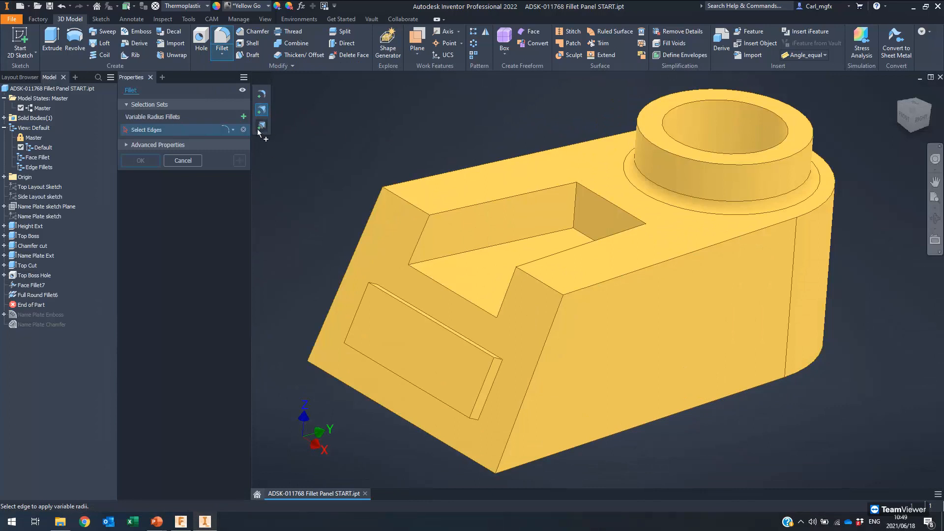
left_click(262, 93)
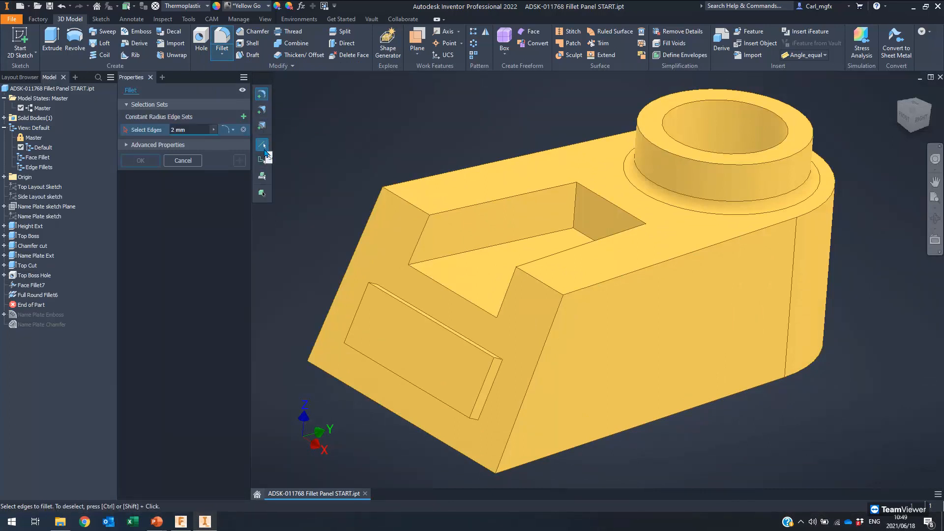
left_click(127, 143)
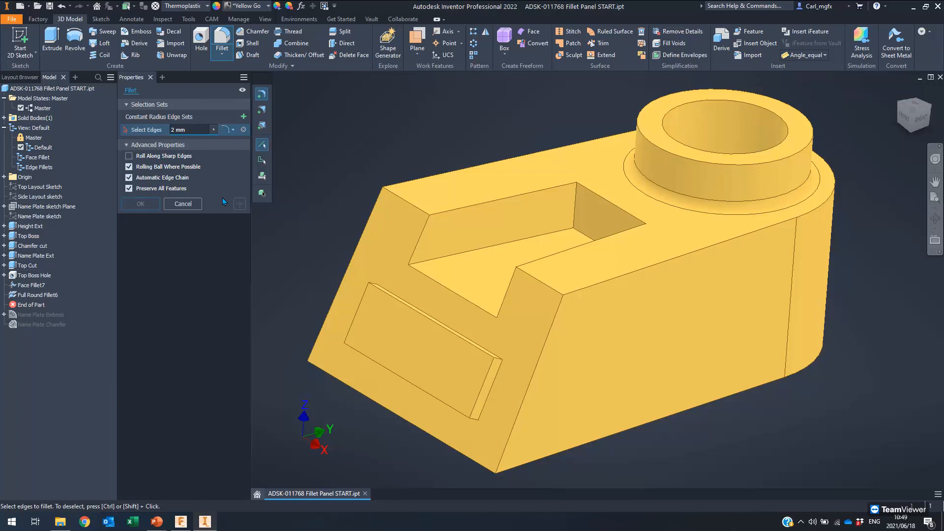
left_click(228, 53)
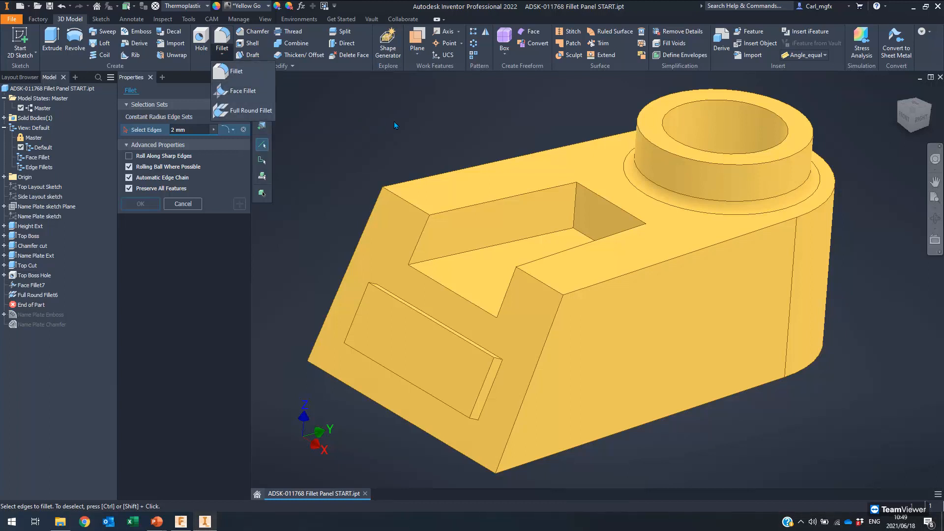
left_click(352, 124)
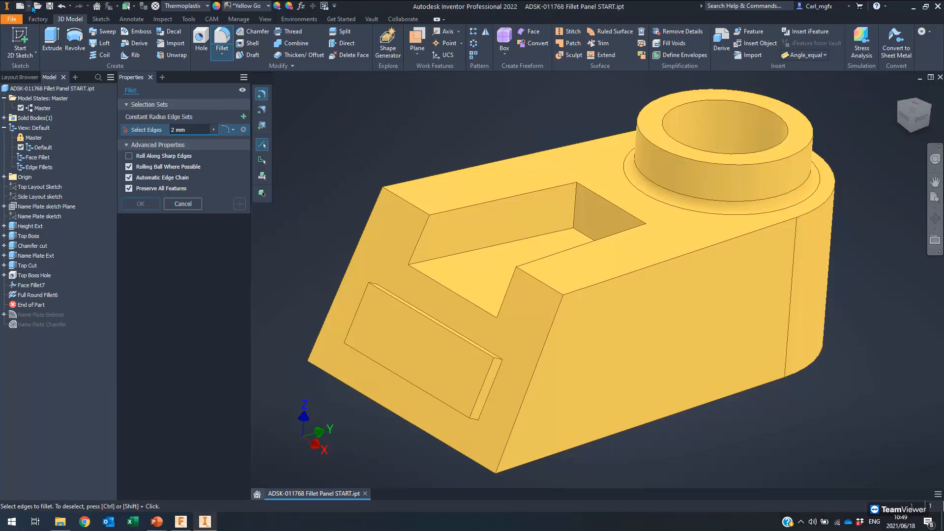
Step: Open the assembly ADSK-018181.iam from the 02 Constraint status folder
left_click(37, 6)
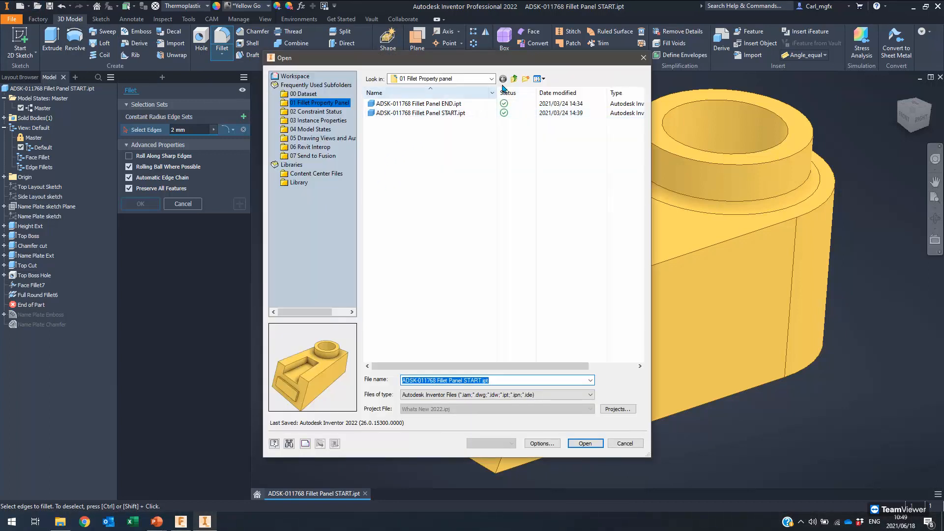
left_click(514, 79)
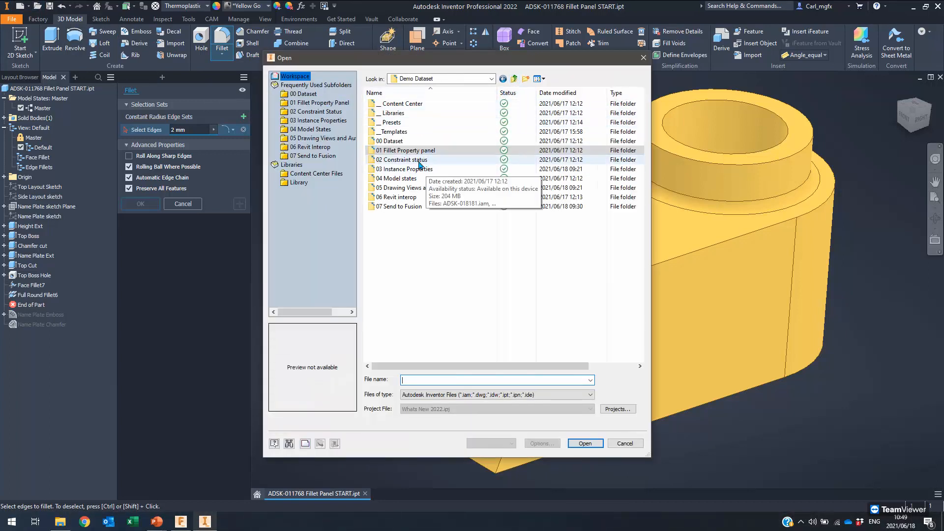
double_click(420, 161)
double_click(406, 104)
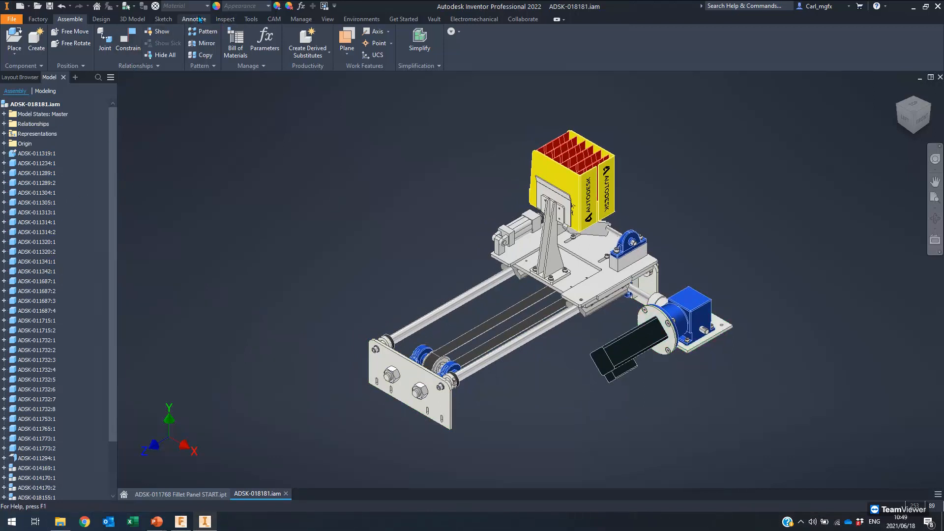
Step: Turn on Show Constraint State in Browser in the assembly's modeling document settings
left_click(250, 19)
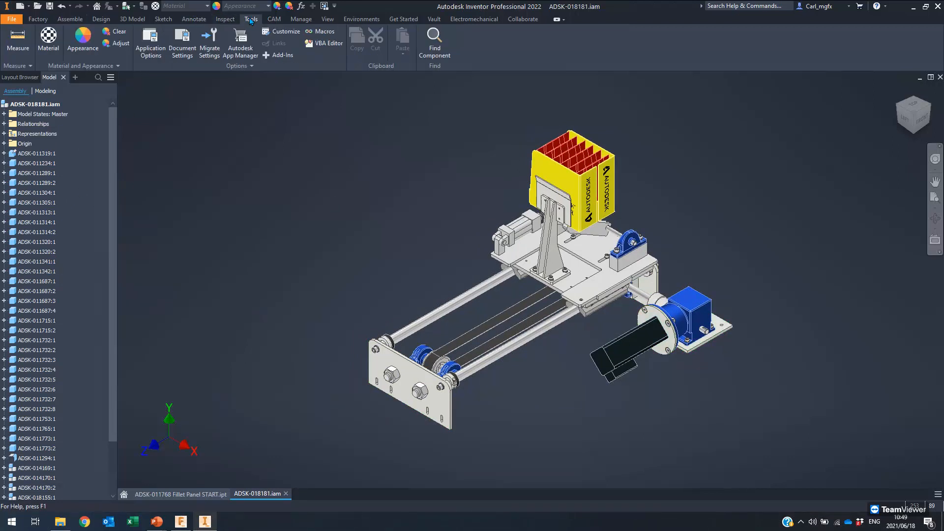
left_click(181, 49)
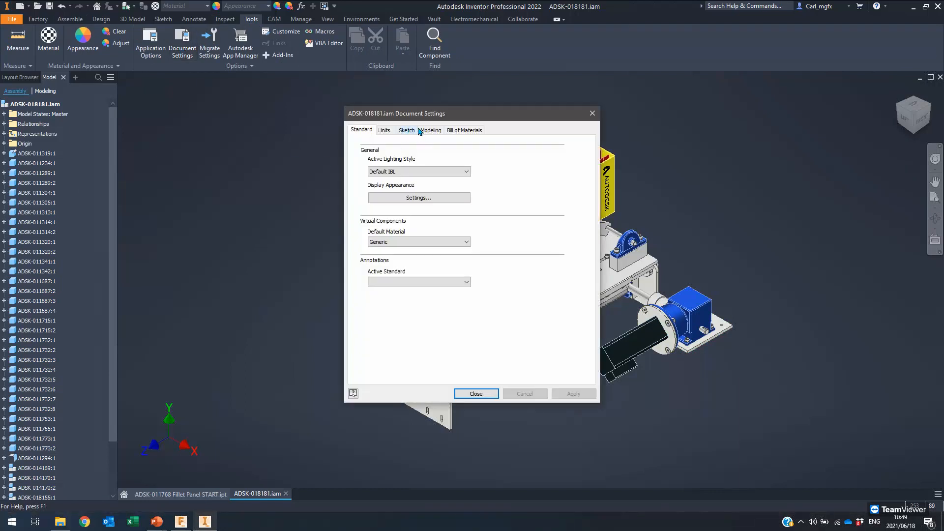
left_click(434, 132)
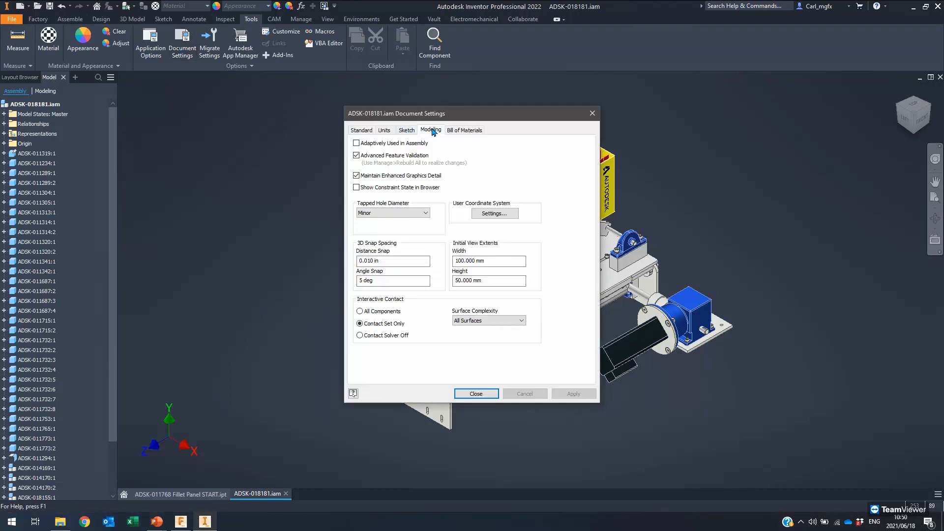
left_click(384, 189)
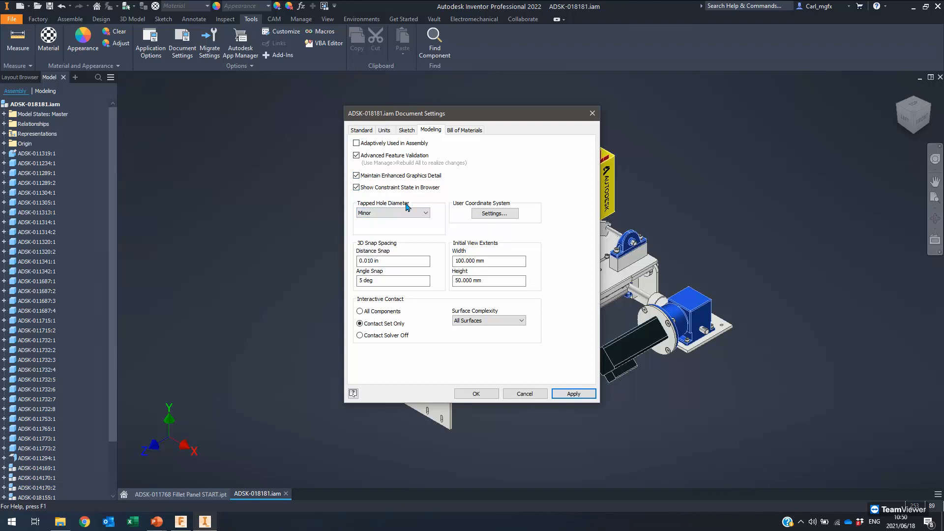
left_click(484, 395)
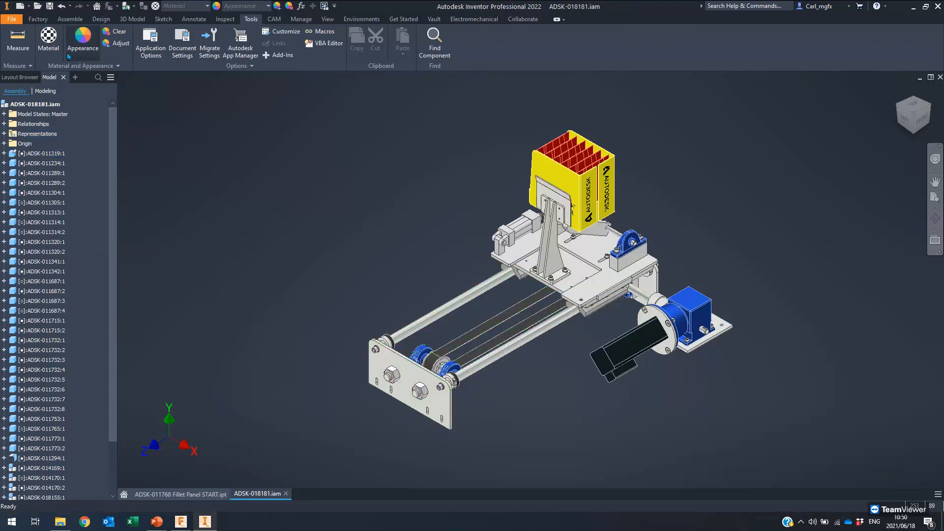
Step: Set the model browser's display preferences to hide fully constrained components
left_click(111, 77)
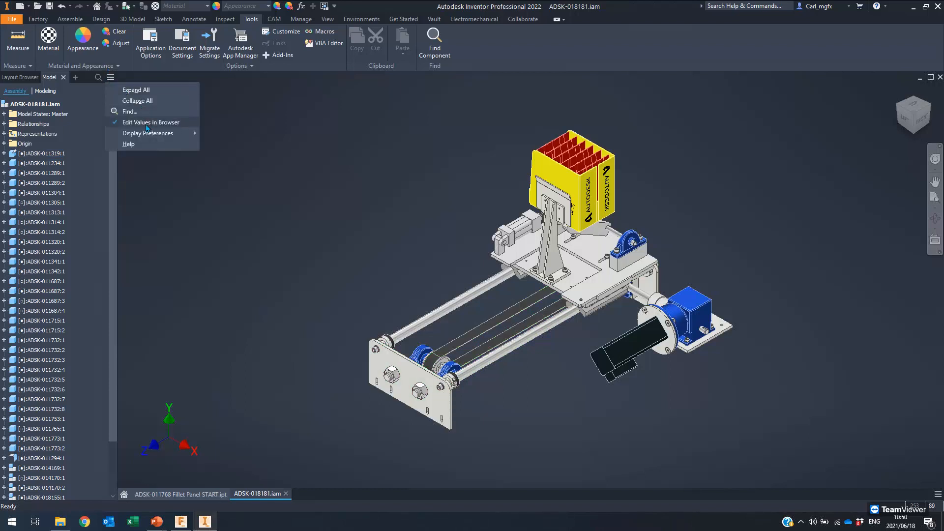
mouse_move(166, 136)
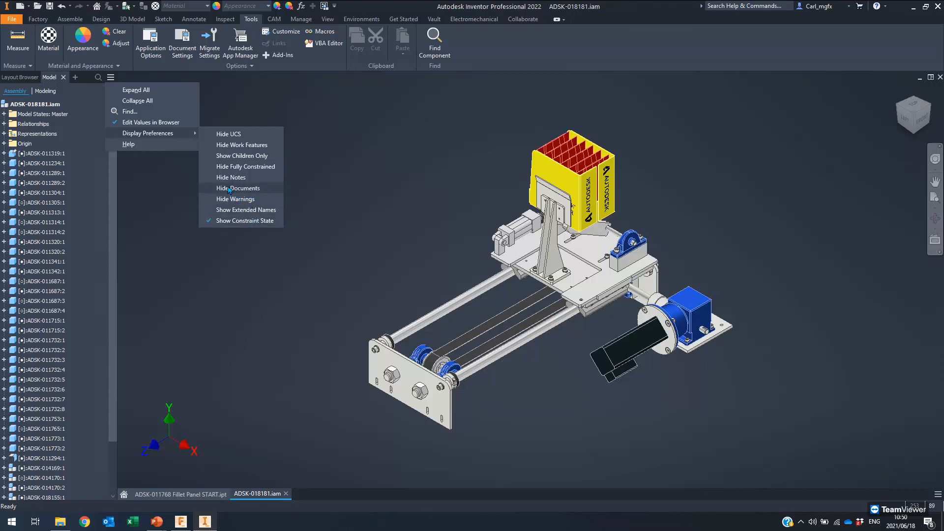
left_click(259, 168)
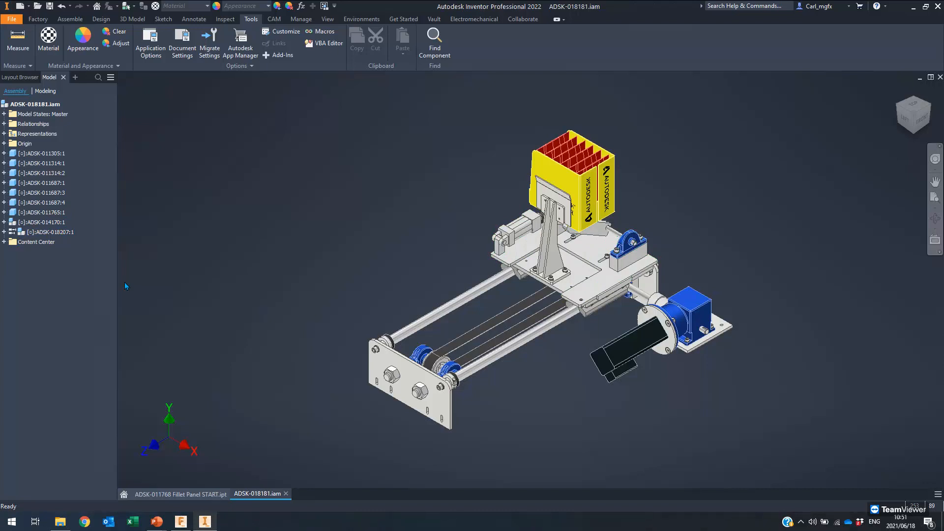
Step: Open the assembly ADSK-014168 START.iam from the 03 Instance Properties folder
left_click(35, 10)
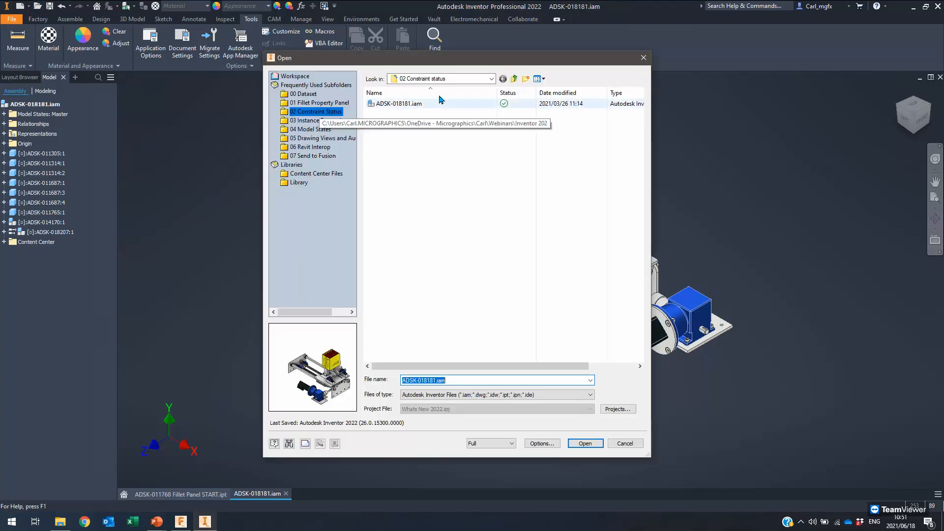
left_click(514, 79)
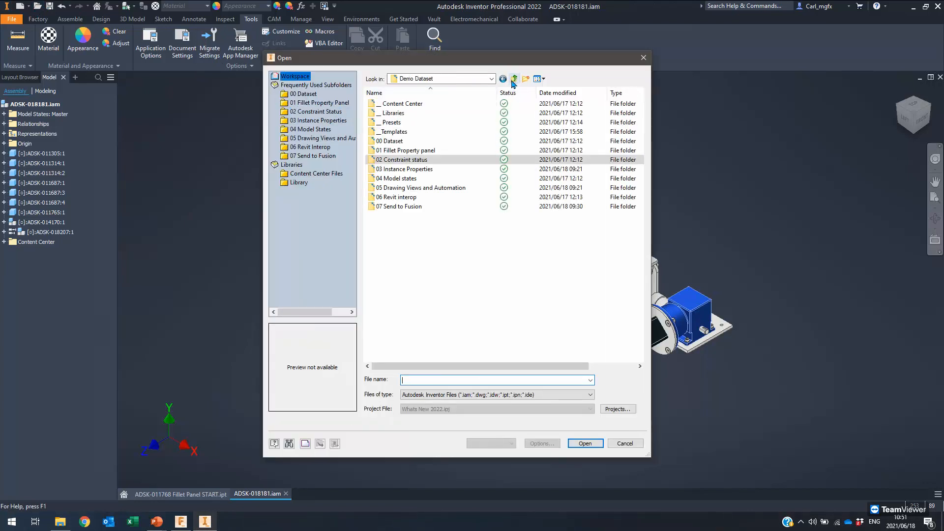
double_click(426, 169)
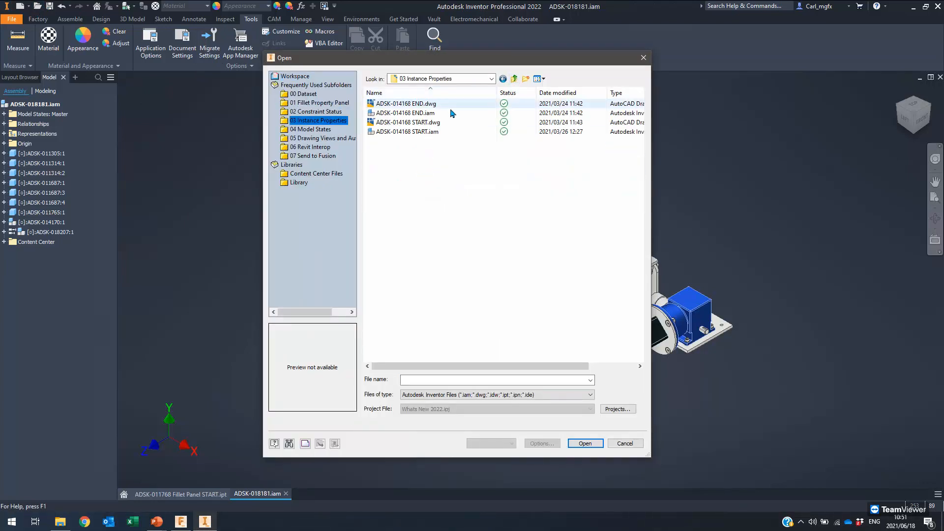
left_click(415, 134)
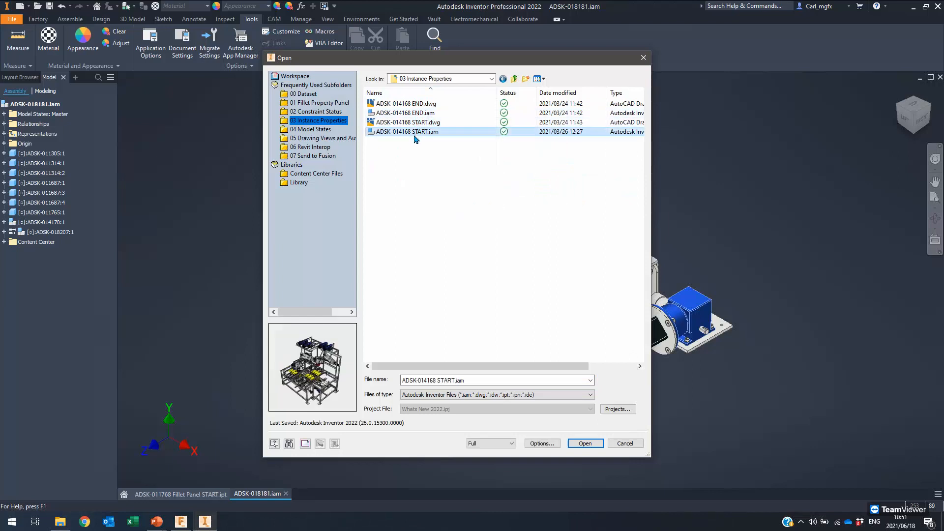
left_click(585, 443)
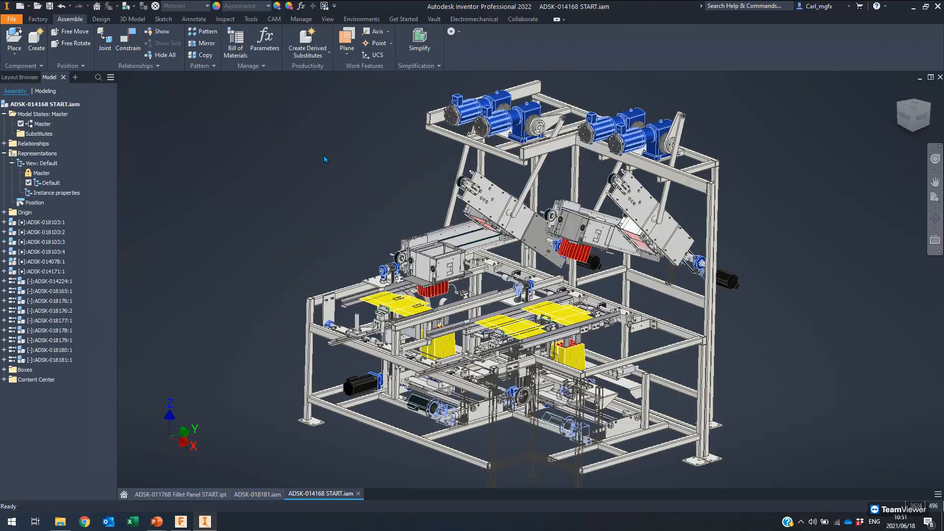
scroll(339, 138, "up", 3)
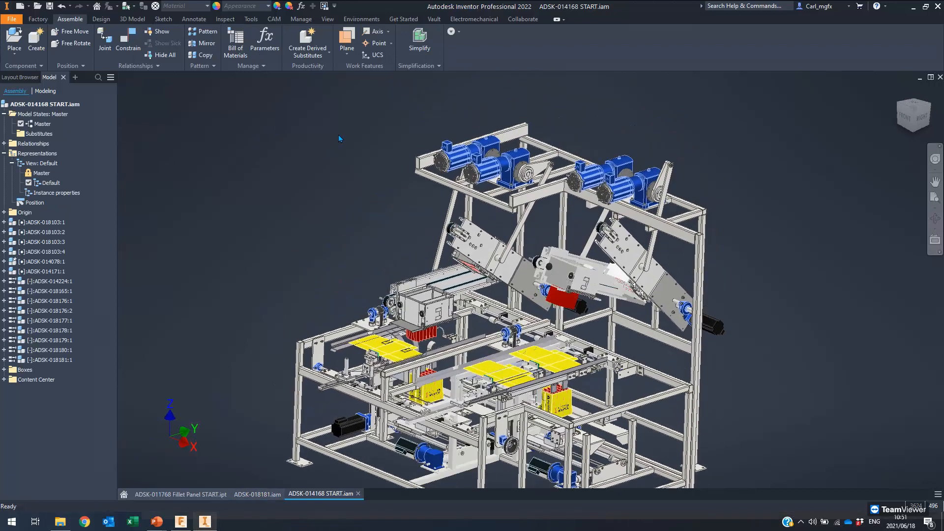
Step: Examine the blue electric motors mounted on the upper frame of the assembly
scroll(338, 138, "up", 5)
scroll(338, 138, "down", 2)
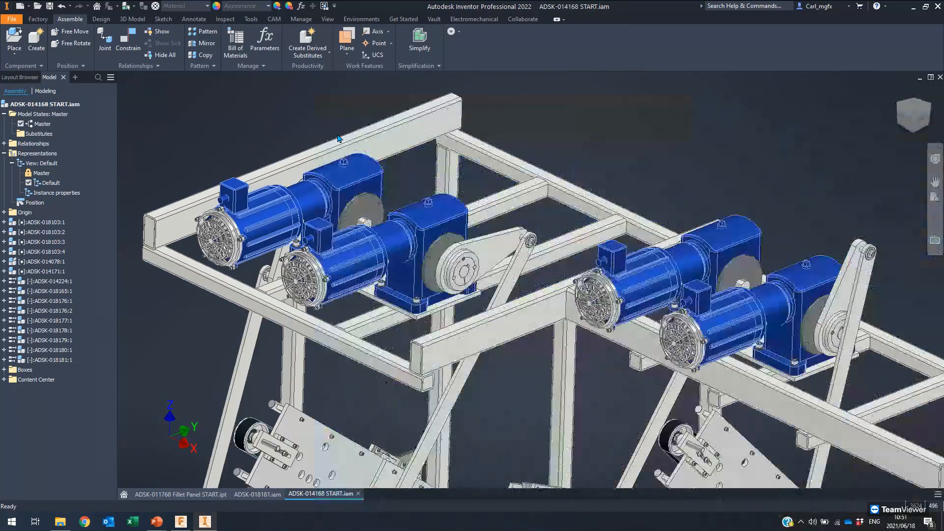
scroll(372, 162, "up", 3)
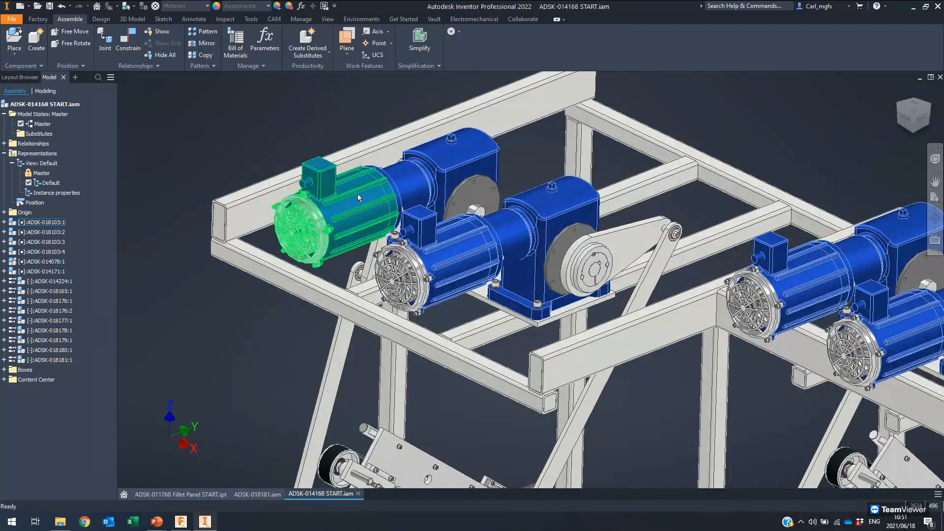
left_click(341, 207)
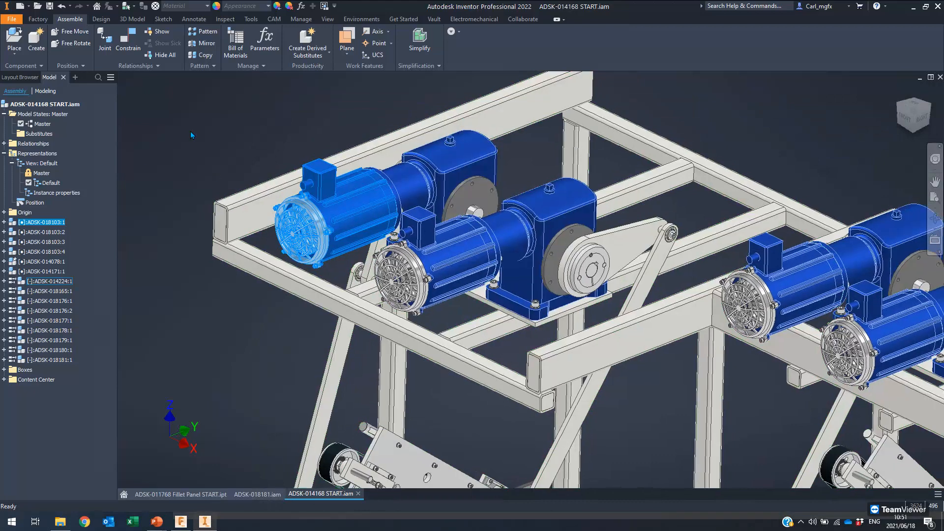
left_click(191, 136)
scroll(425, 160, "down", 1)
middle_click_drag(425, 160, 426, 154, "shift")
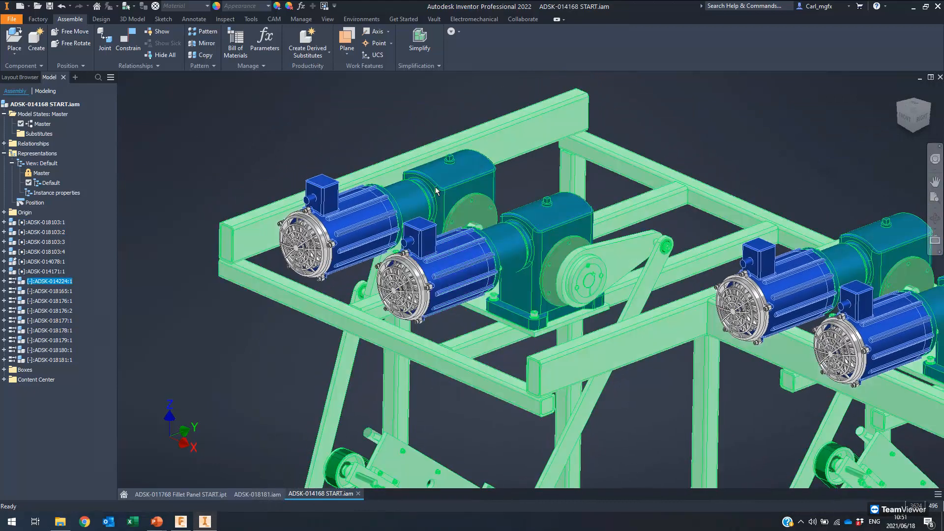
left_click(373, 111)
scroll(367, 128, "down", 1)
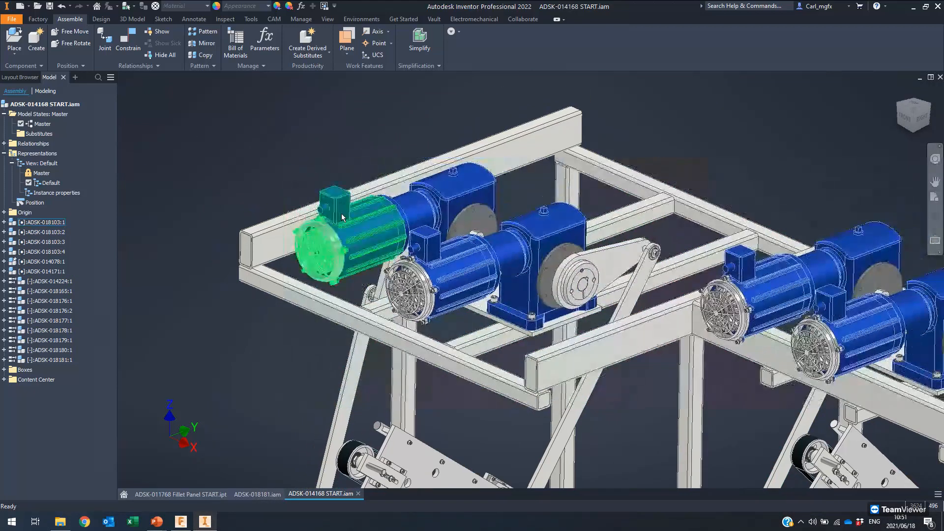
Step: Add a text instance property UNIQUE_ID with the value 01 to the motor ADSK-018103:1
left_click(344, 217)
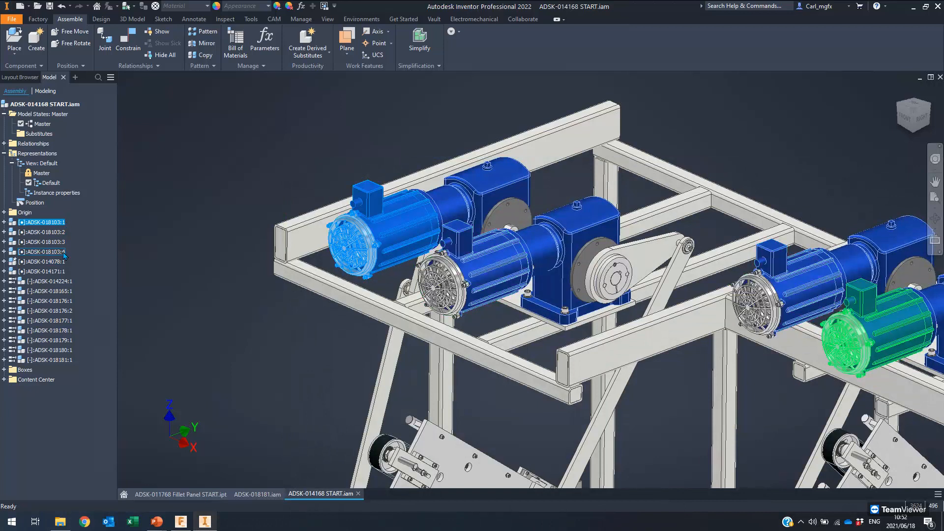
right_click(53, 221)
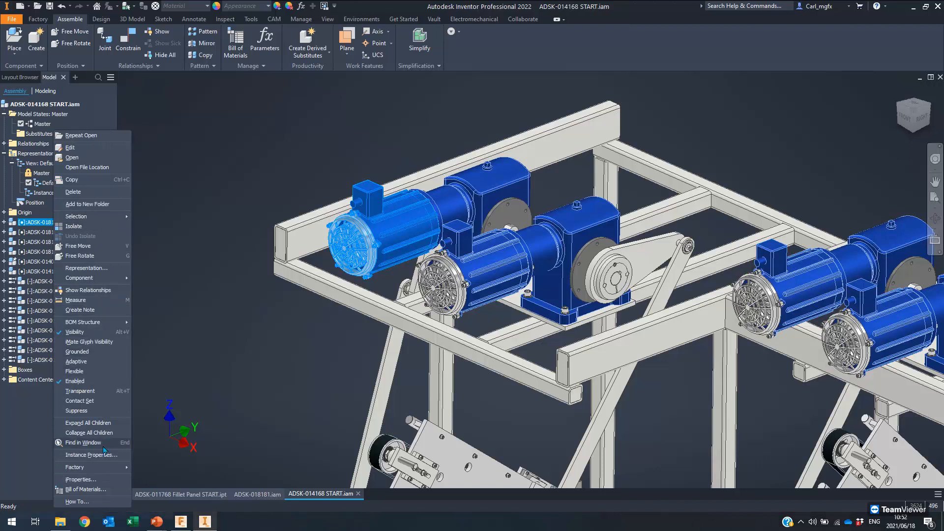
left_click(92, 455)
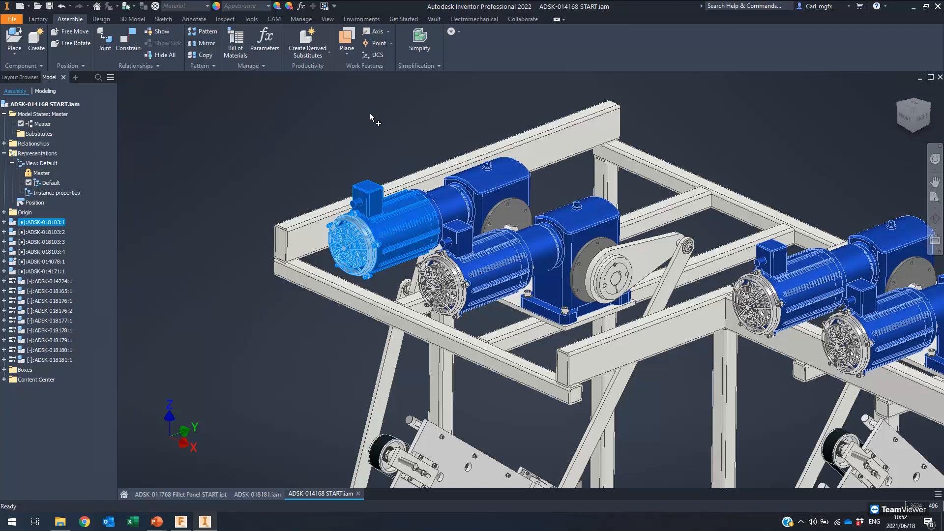
left_click_drag(336, 100, 359, 120)
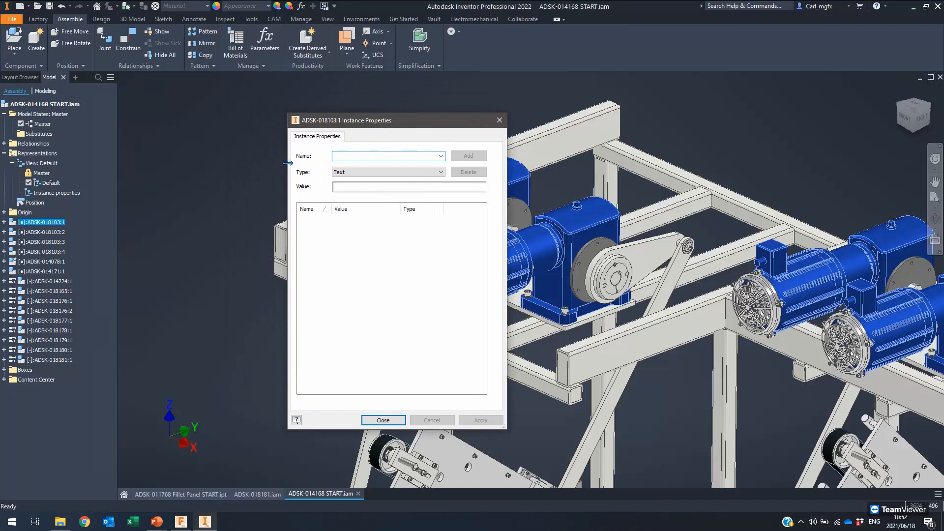
left_click(442, 156)
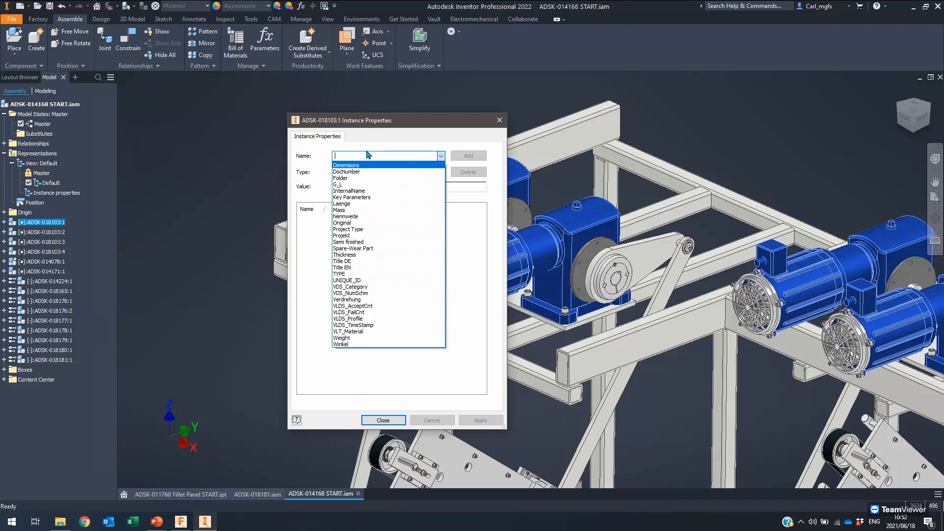
left_click(357, 281)
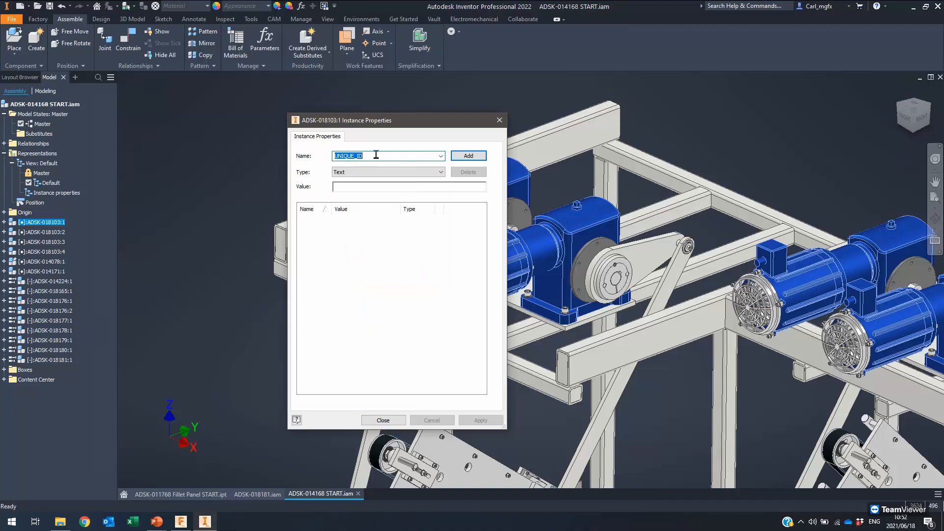
left_click(363, 186)
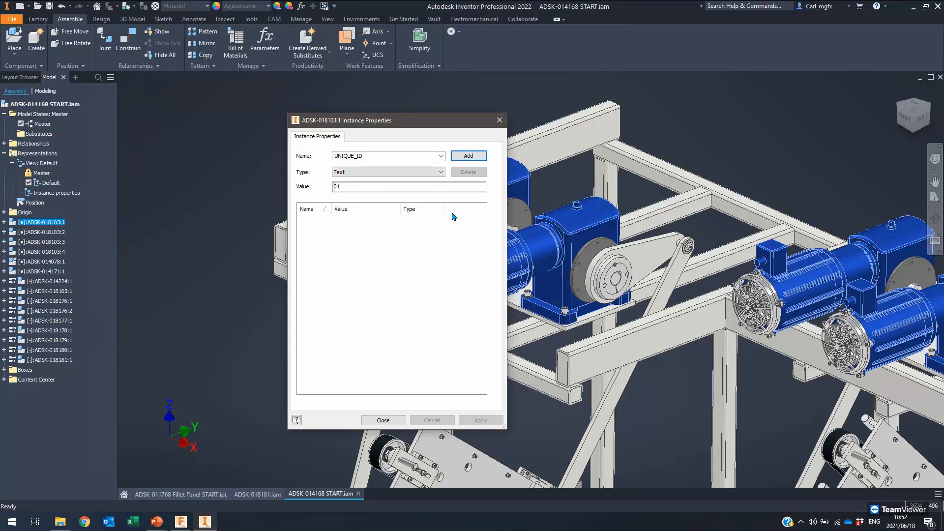
left_click(468, 156)
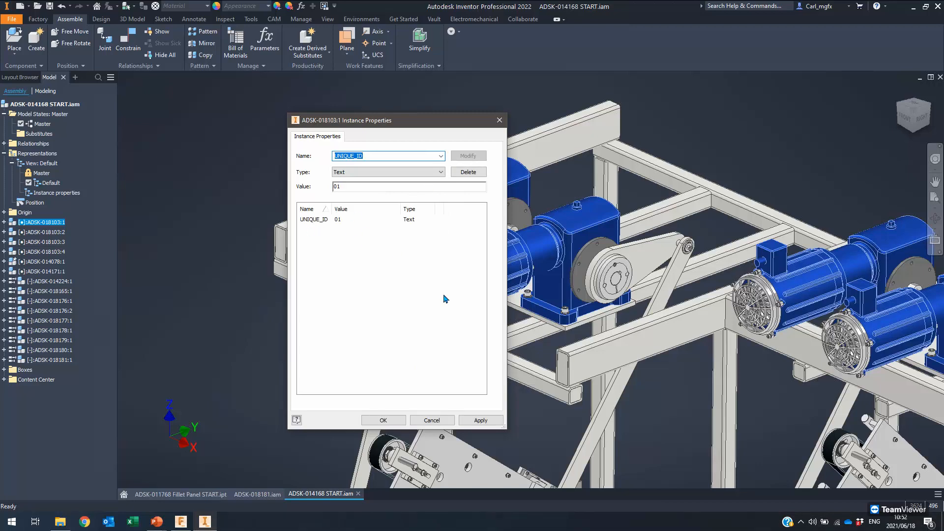
left_click(384, 420)
left_click(211, 188)
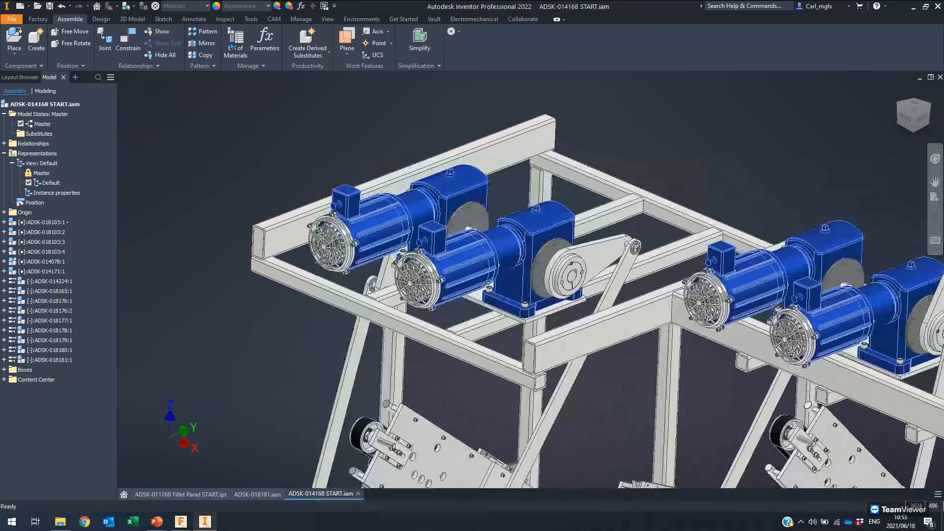
Step: Open the assembly's bill of materials in the structured view and check the UNIQUE_ID of the Electric Motor row
left_click(239, 38)
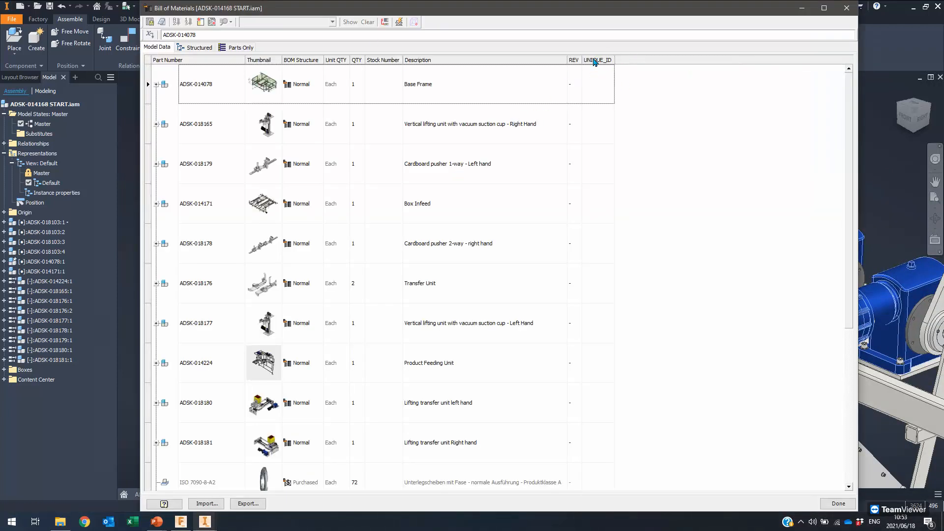
left_click(209, 47)
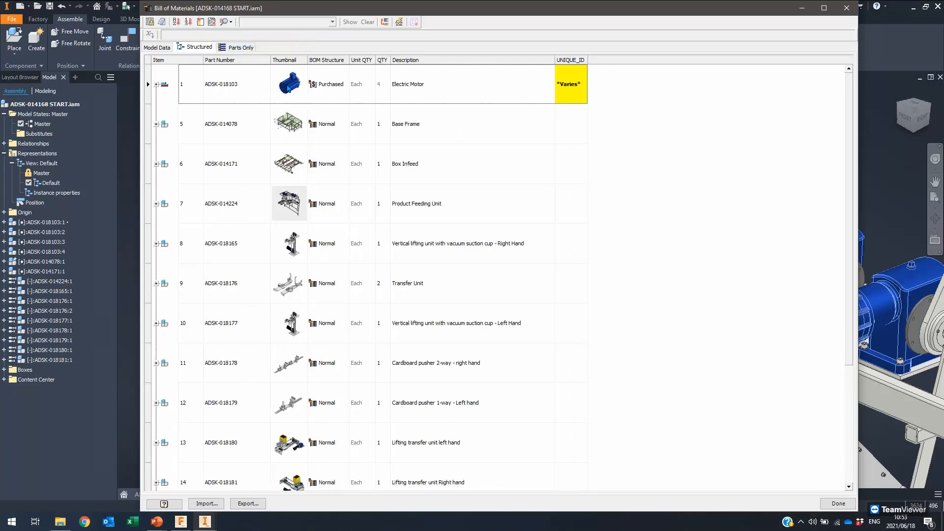
left_click(300, 84)
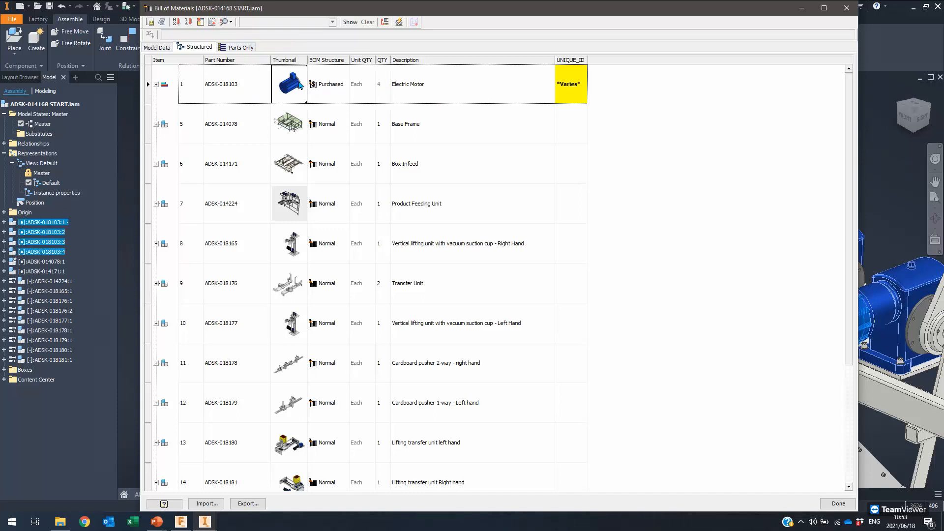
left_click(565, 79)
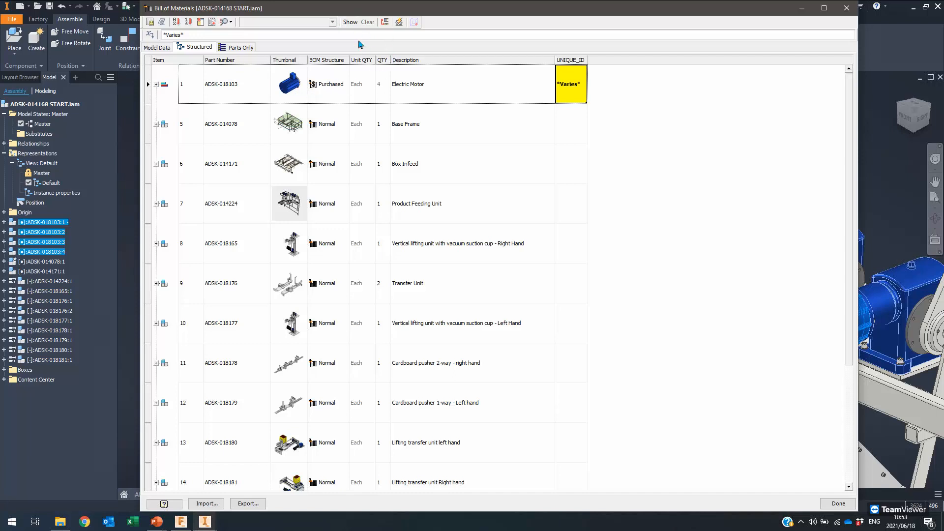
Step: Turn off Merge Instance Rows in the bill of materials' part number merge settings
left_click(384, 23)
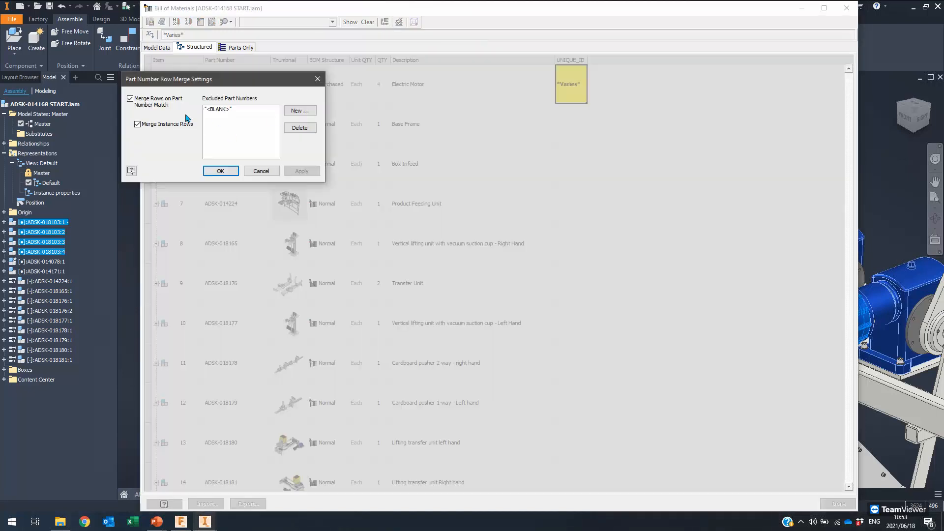
left_click(137, 125)
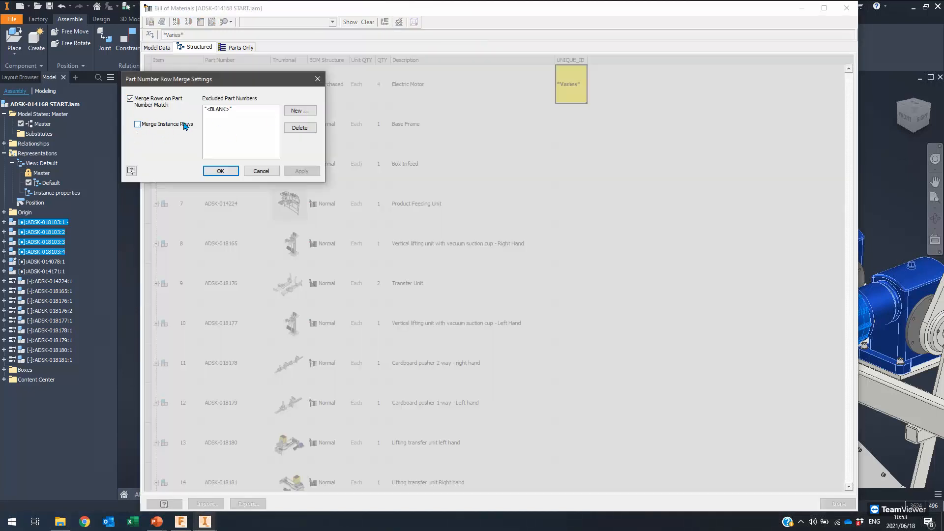
left_click(221, 171)
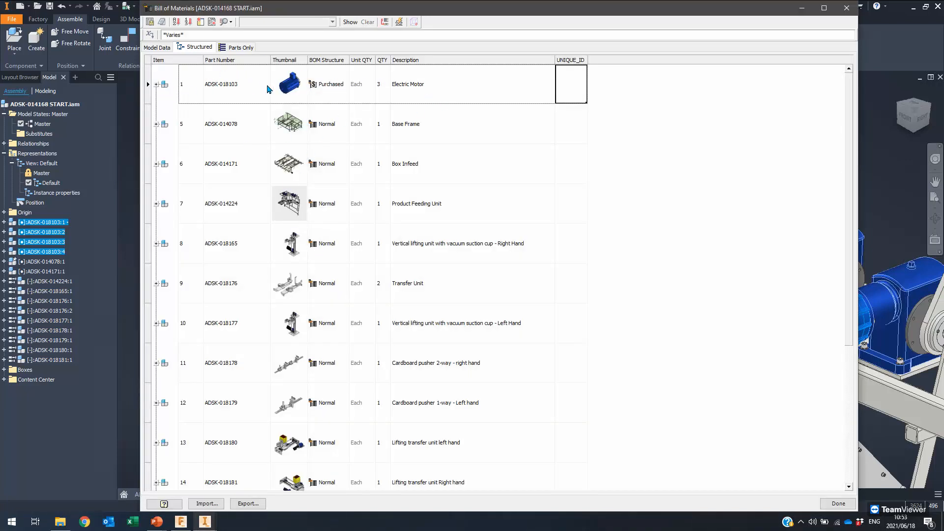
Step: Compare the separate Electric Motor rows and their UNIQUE_ID values in the structured bill of materials and close it
scroll(535, 121, "down", 2)
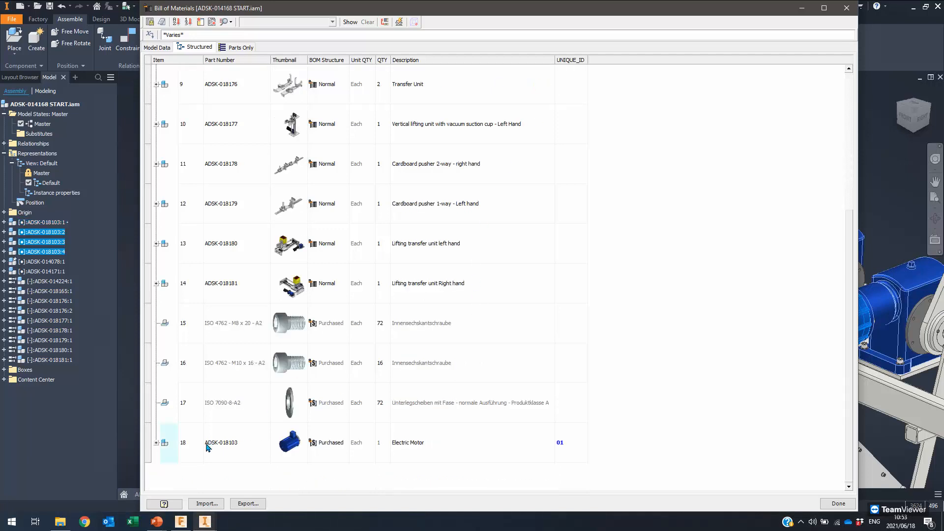
left_click(156, 443)
scroll(164, 438, "down", 2)
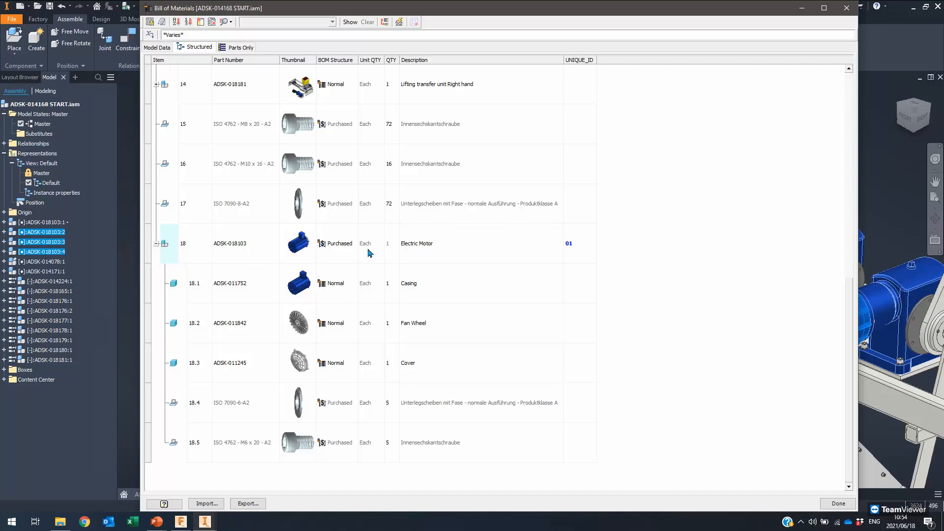
left_click(581, 246)
scroll(408, 265, "up", 3)
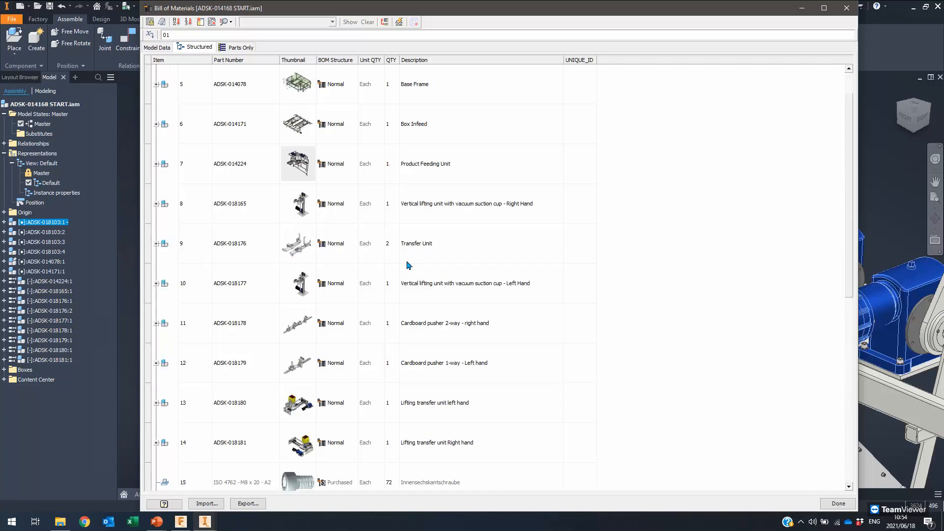
scroll(408, 266, "up", 1)
left_click(156, 85)
left_click(155, 84)
left_click(584, 87)
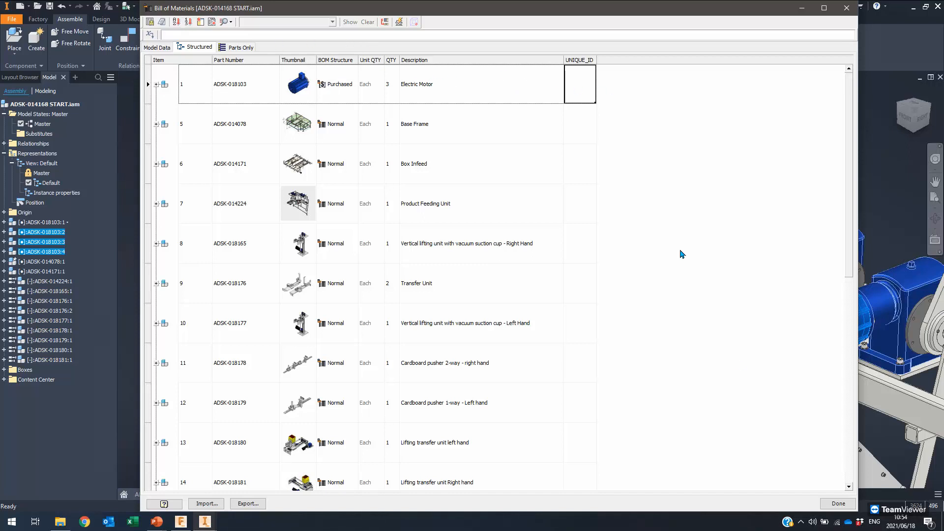
left_click(838, 504)
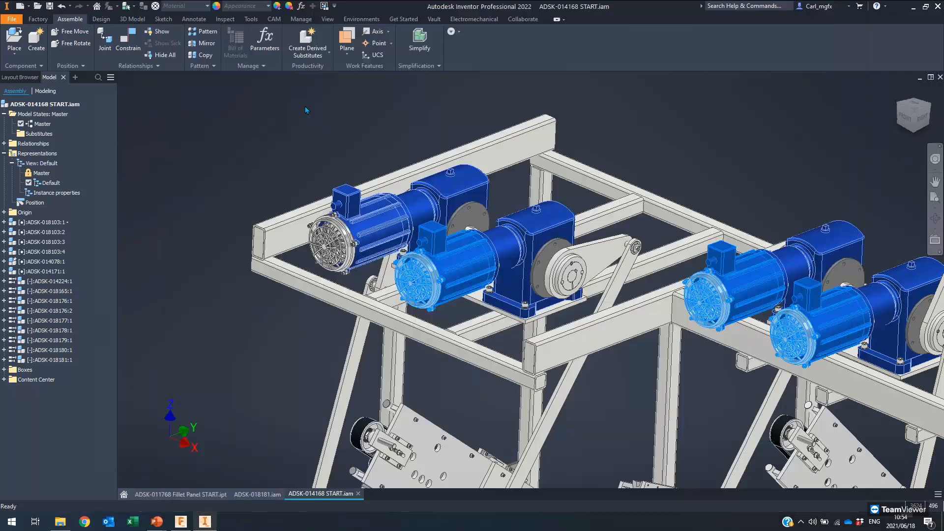
Step: Open the drawing ADSK-014168 END.dwg from the 03 Instance Properties folder
key("ctrl+o")
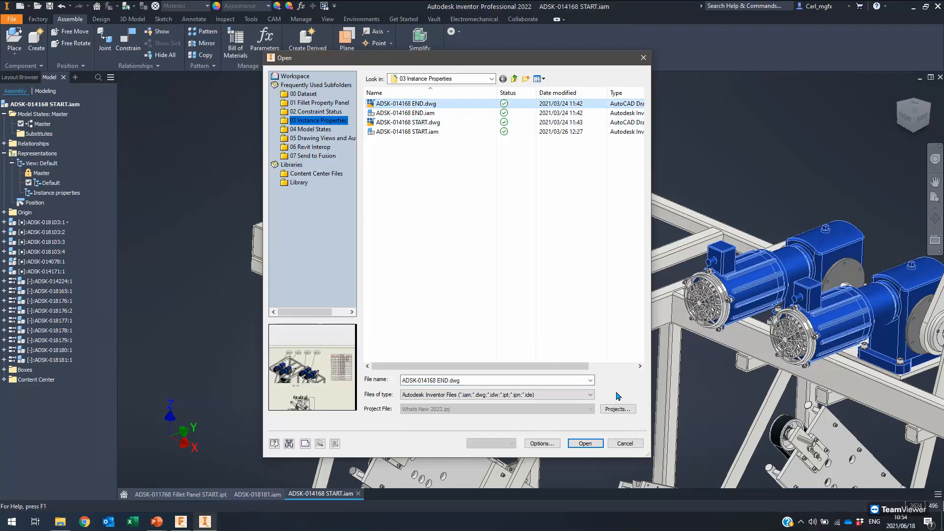
left_click(585, 443)
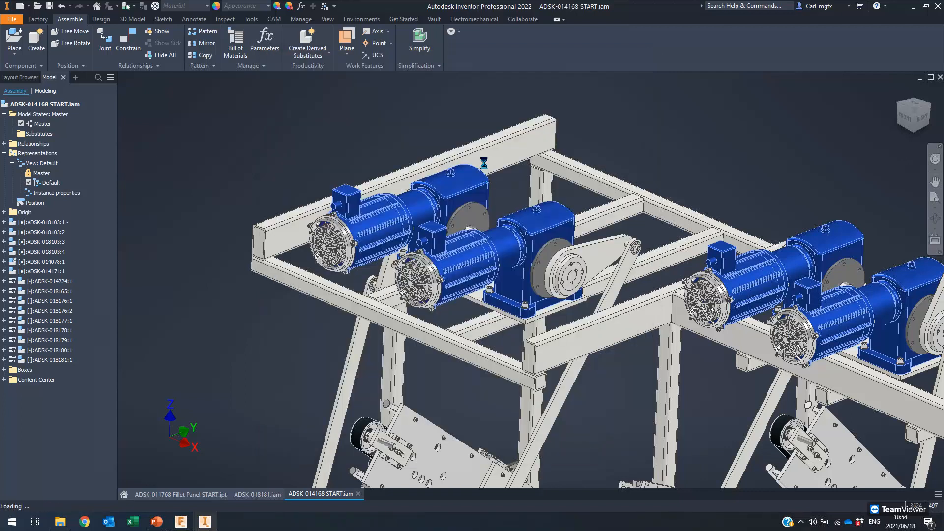
left_click(452, 279)
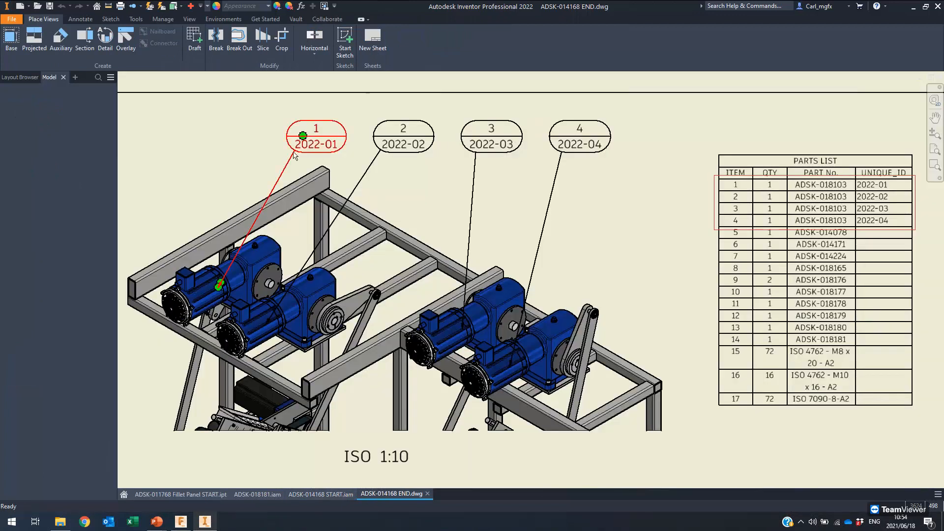
Step: Examine the motor balloons in the ISO view and the UNIQUE_ID column of the drawing's parts list
middle_click_drag(404, 182, 483, 189)
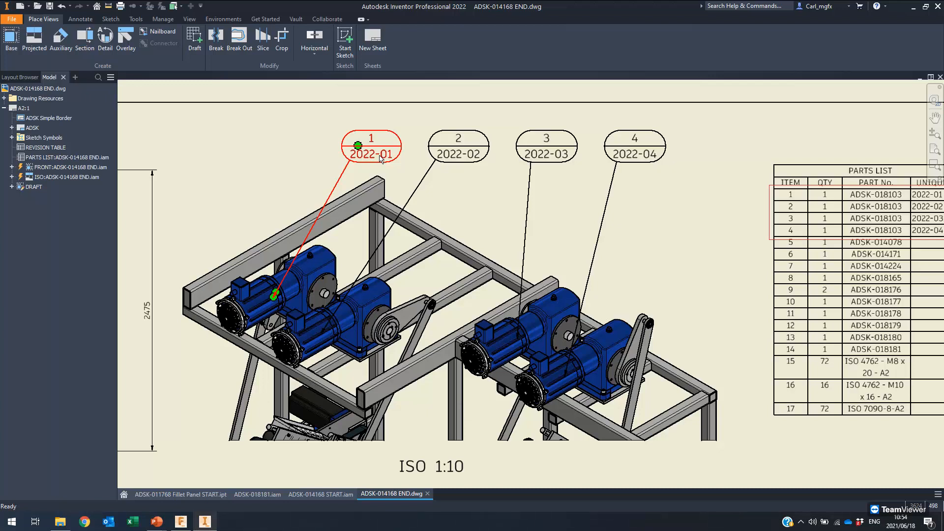
middle_click_drag(375, 175, 394, 158)
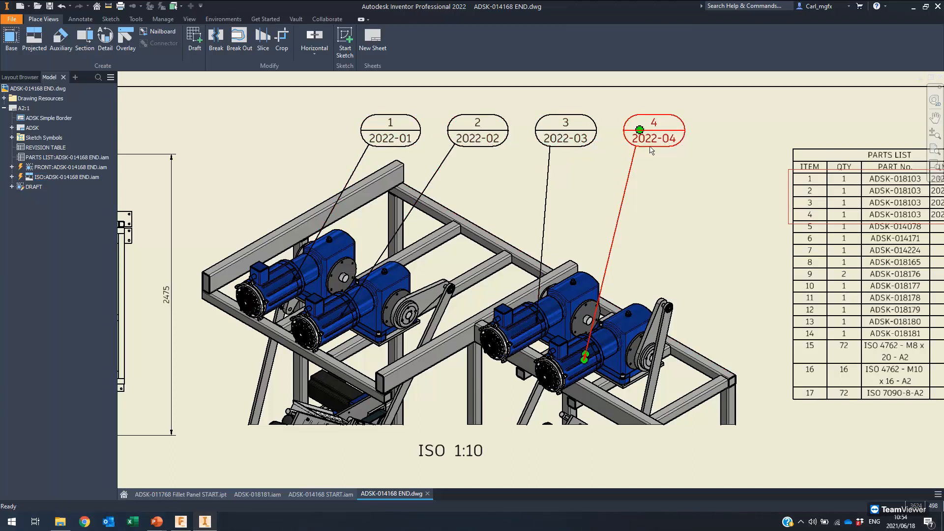
scroll(655, 167, "up", 5)
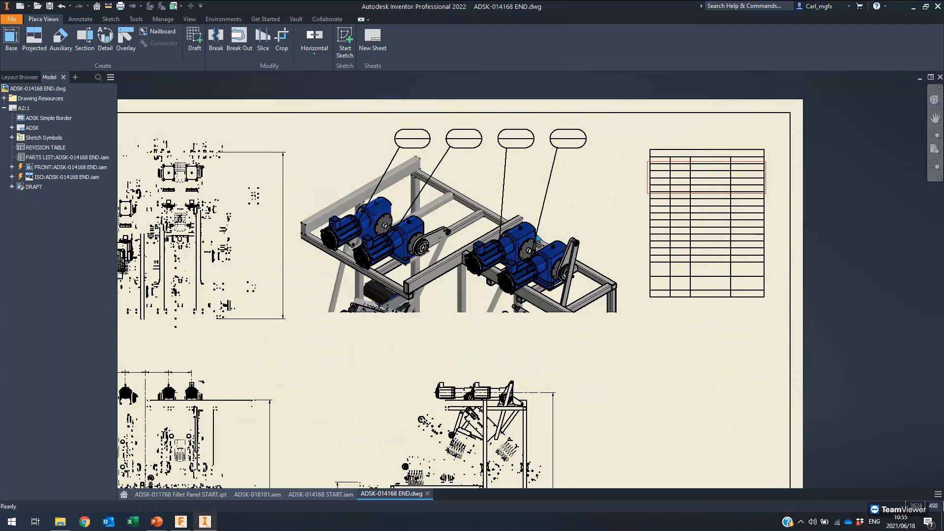
scroll(561, 191, "down", 7)
mouse_move(562, 191)
middle_mouse_down()
mouse_move(604, 181)
mouse_move(532, 257)
middle_mouse_up()
scroll(601, 177, "up", 4)
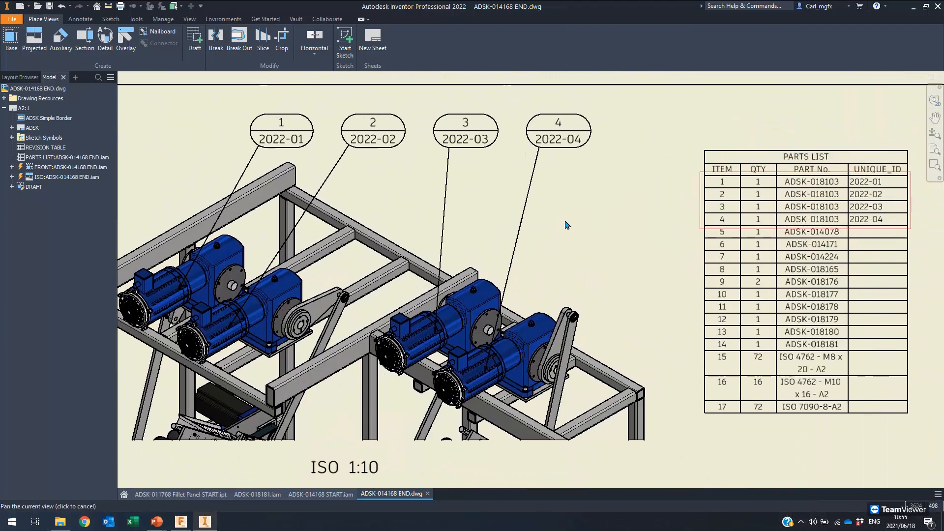
left_click(544, 146)
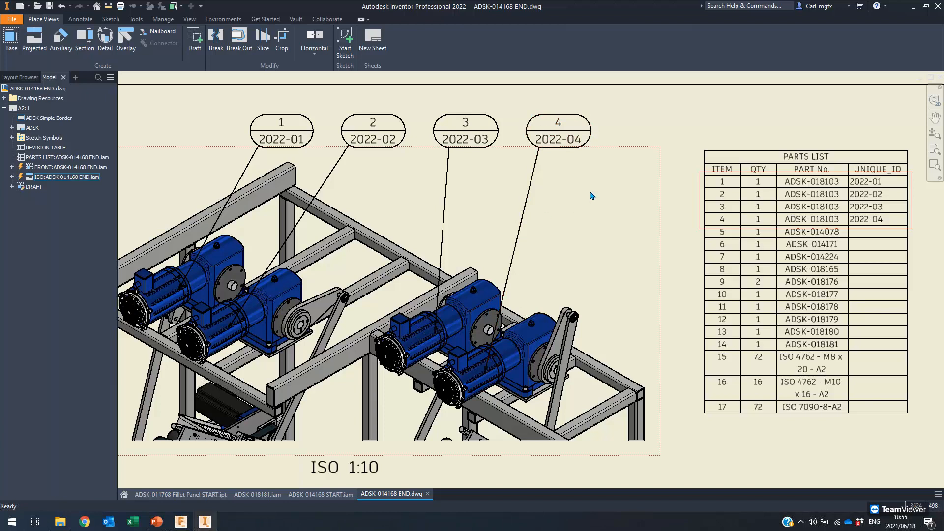
left_click(738, 165)
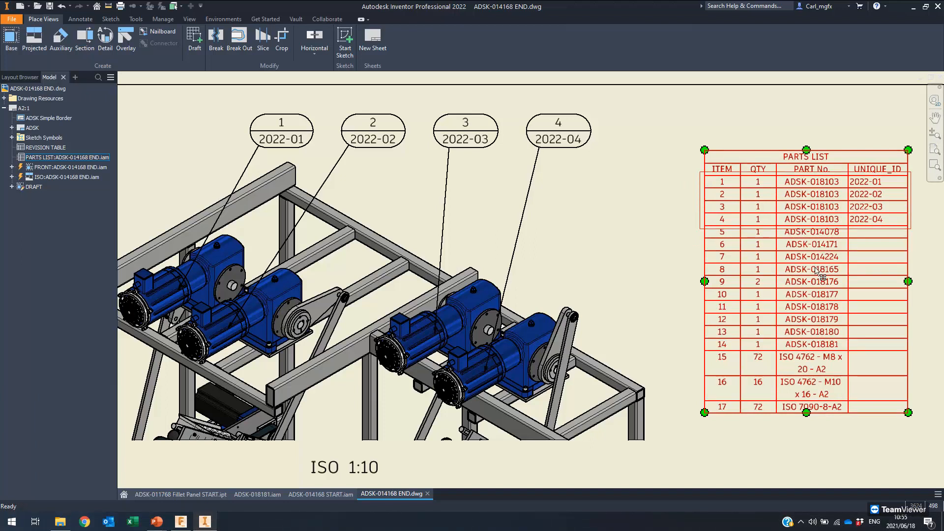
Step: Deselect the parts list, switch to the PowerPoint slide show and advance to the Drawings slide
key("Escape")
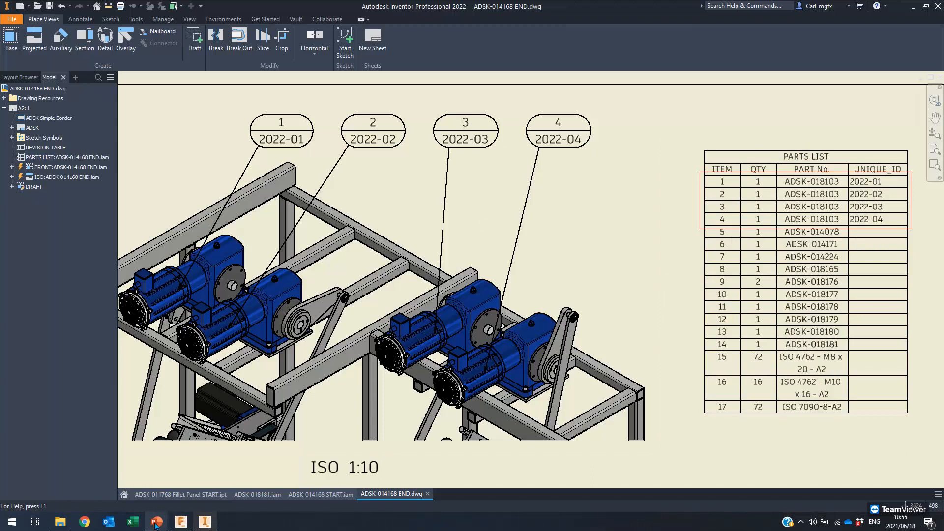
mouse_move(152, 524)
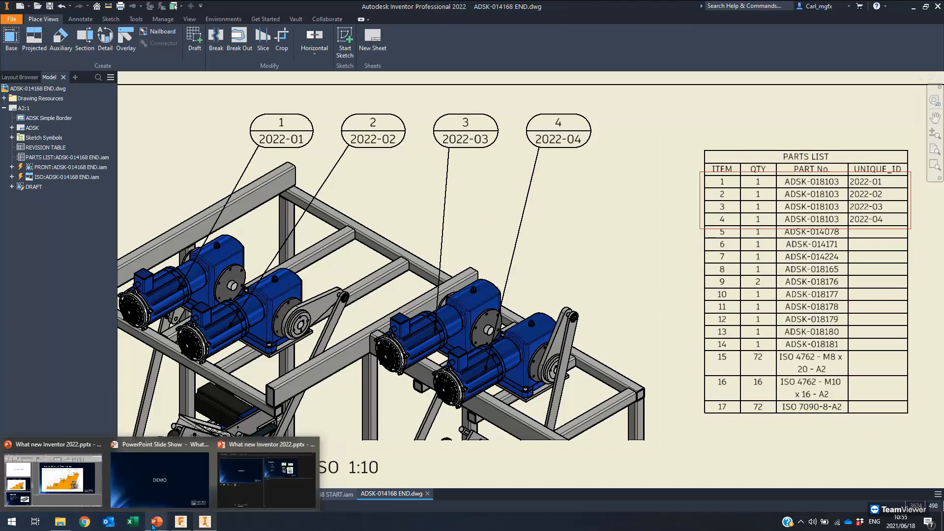
left_click(173, 479)
left_click(387, 319)
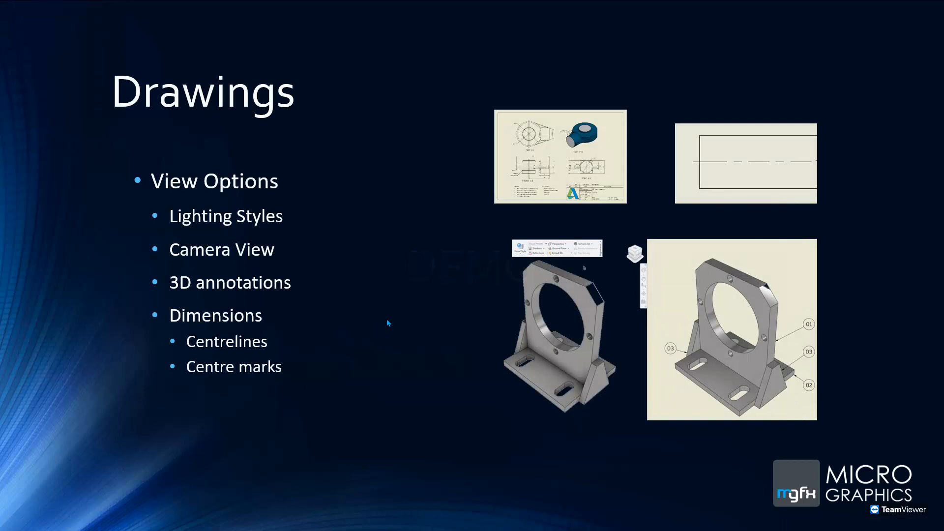
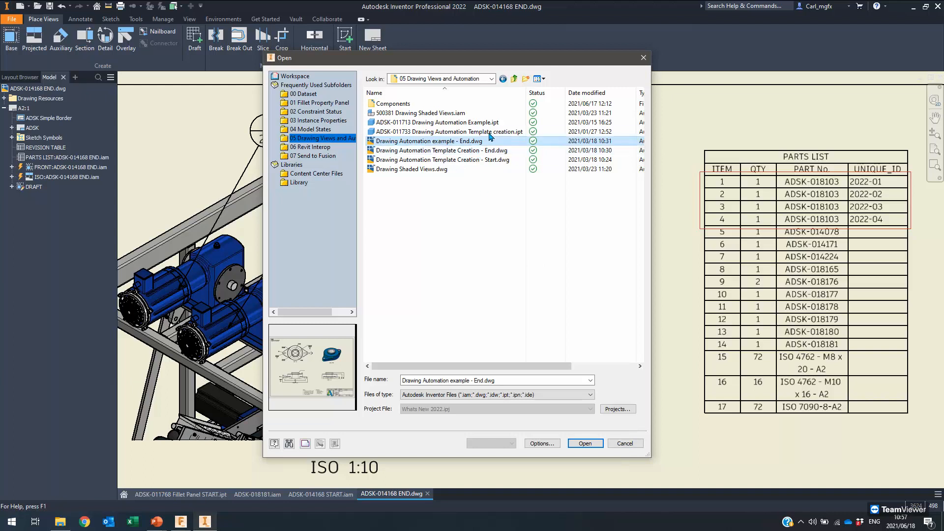
Step: Open ADSK-011713 Drawing Automation Example.ipt and activate its FRONT, SIDE, TOP and ISO design views in turn
left_click(484, 123)
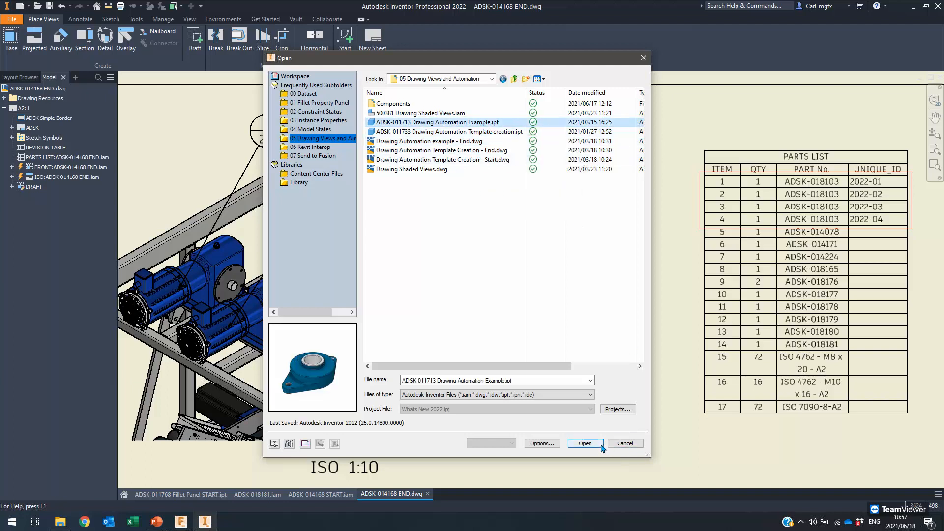
left_click(586, 443)
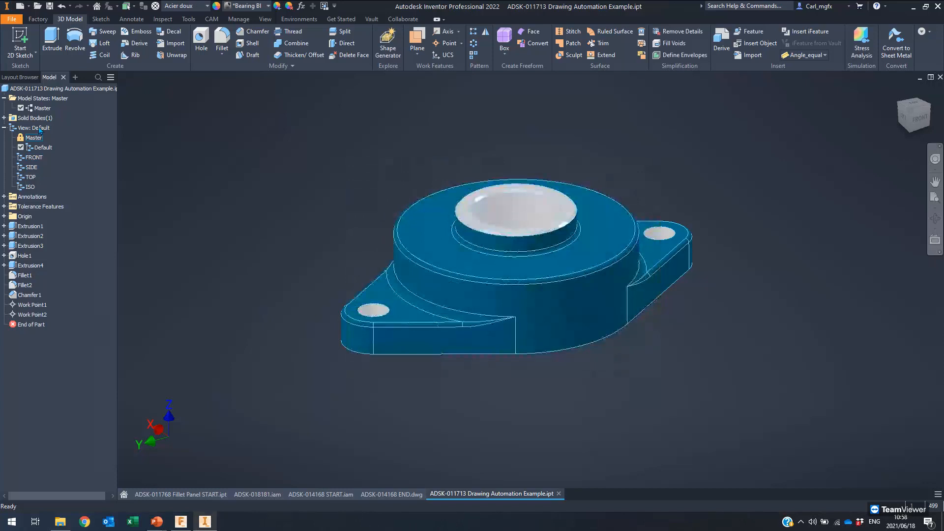
double_click(30, 158)
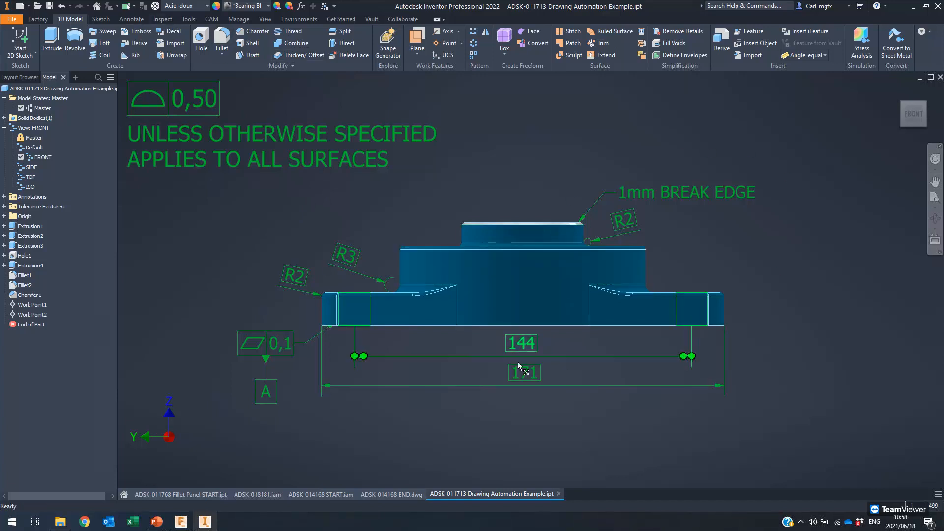
left_click(29, 167)
double_click(30, 168)
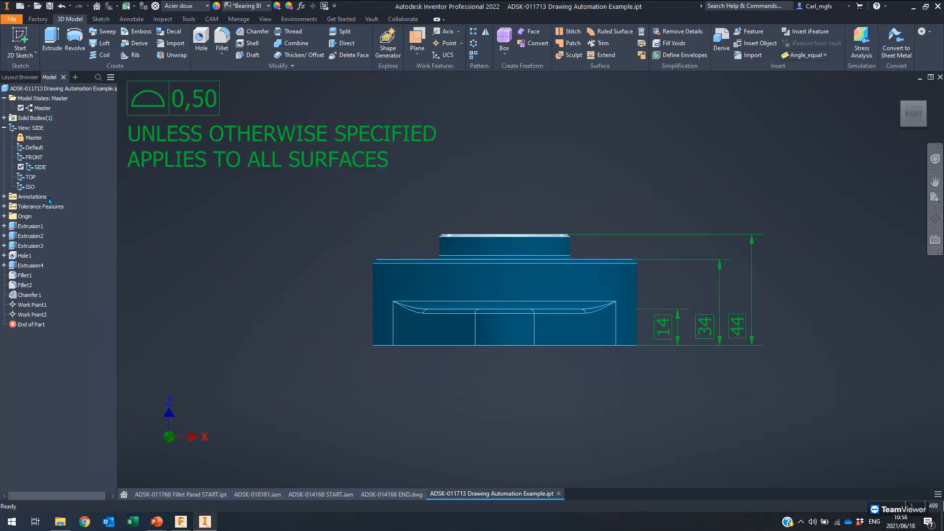
double_click(30, 177)
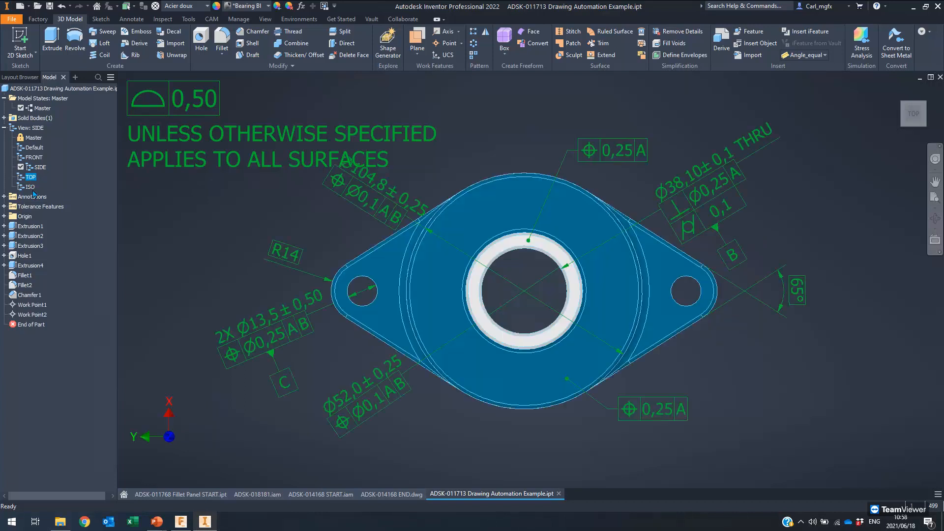
double_click(29, 187)
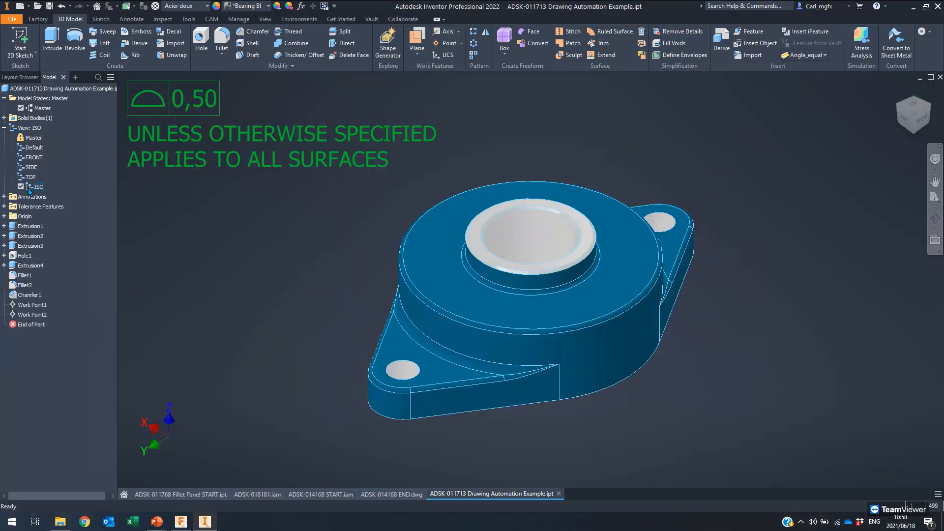
Step: Create a new drawing from Template IAM.dwg with the ADSK IAM A2 sheet format
left_click(39, 89)
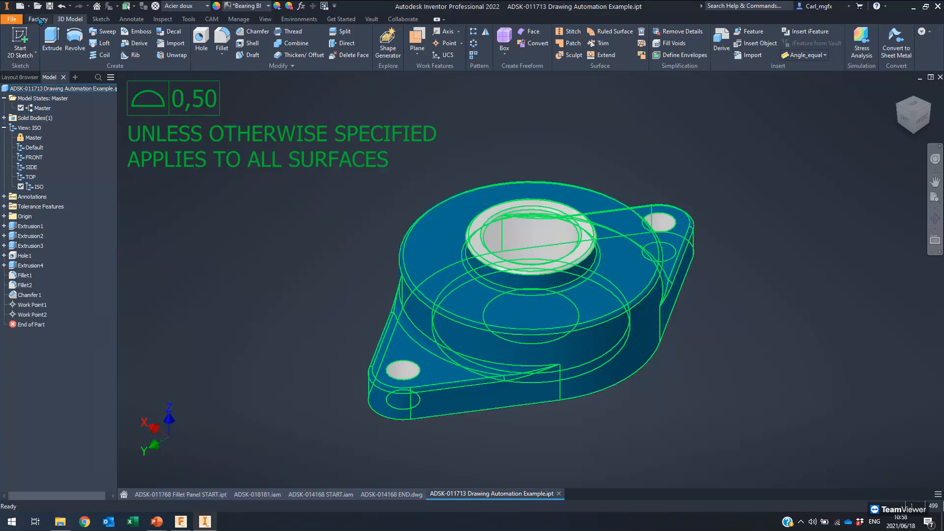
left_click(21, 7)
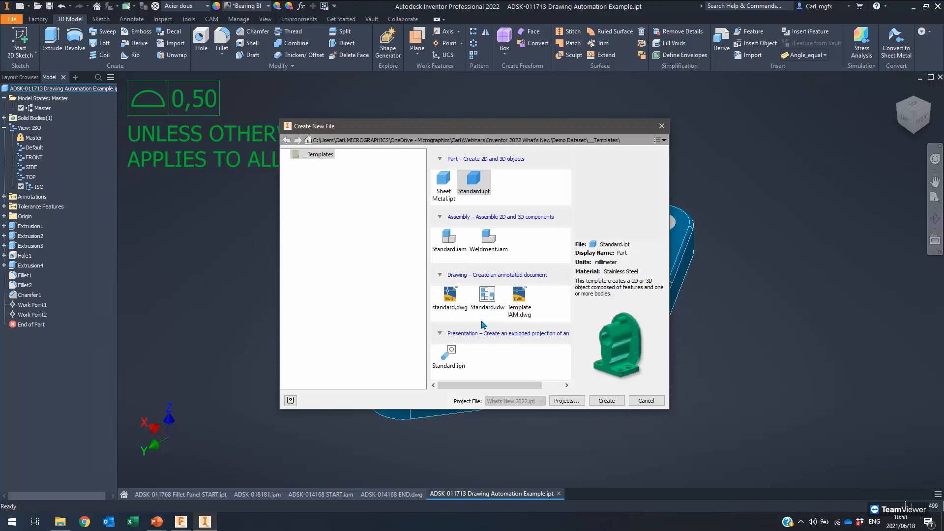
left_click(522, 296)
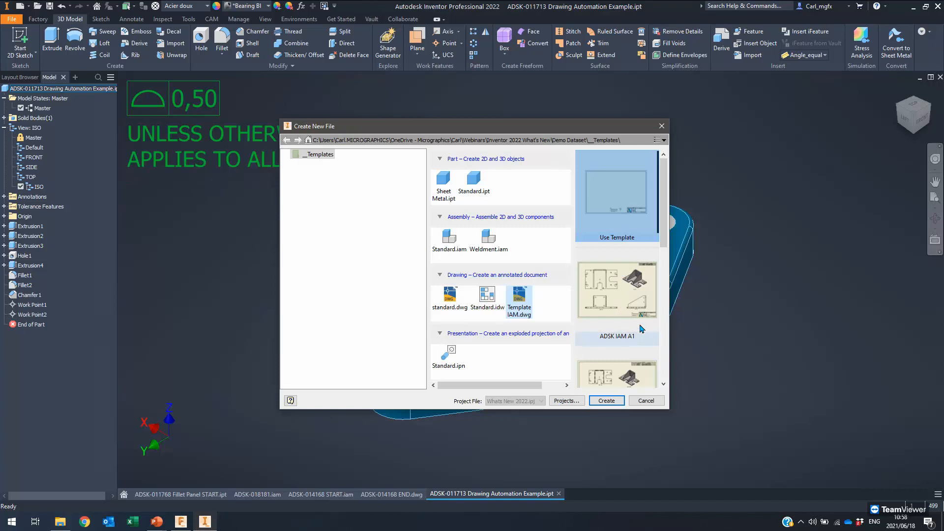
scroll(641, 329, "down", 5)
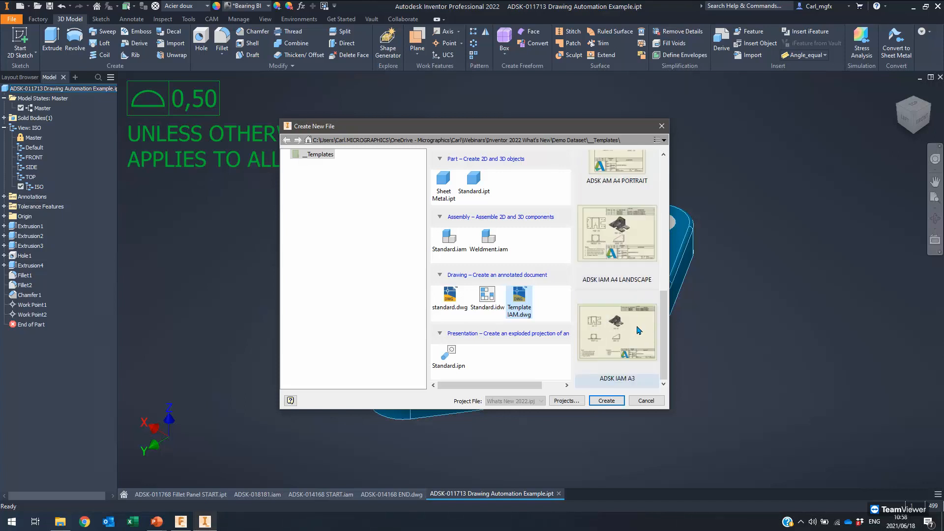
scroll(639, 330, "up", 3)
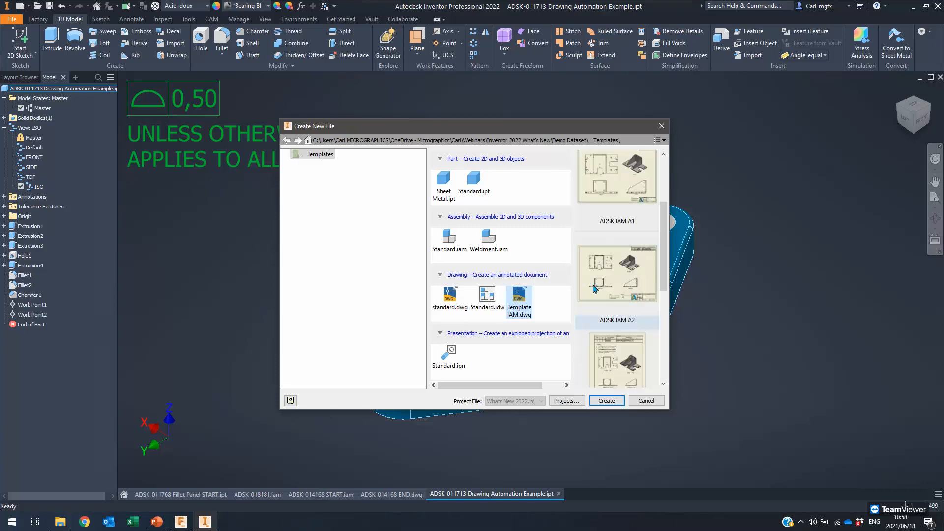
left_click(624, 277)
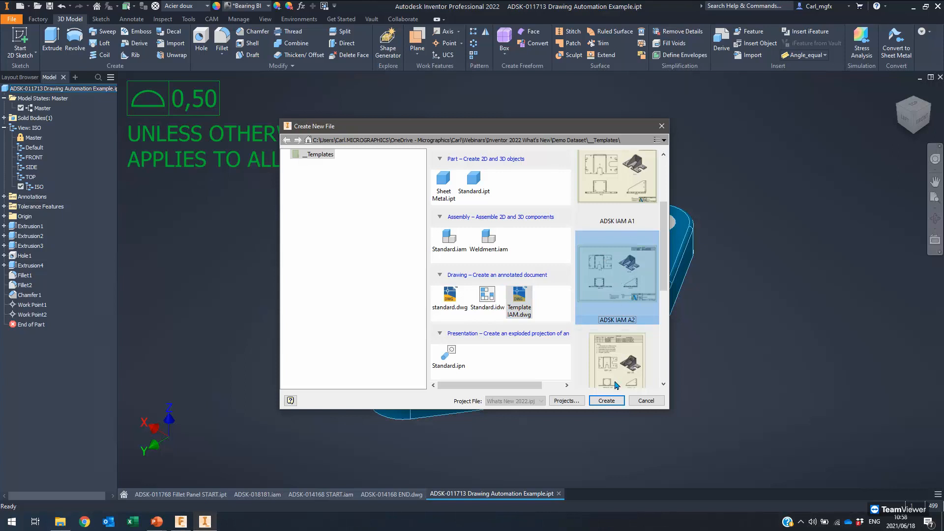
left_click(608, 401)
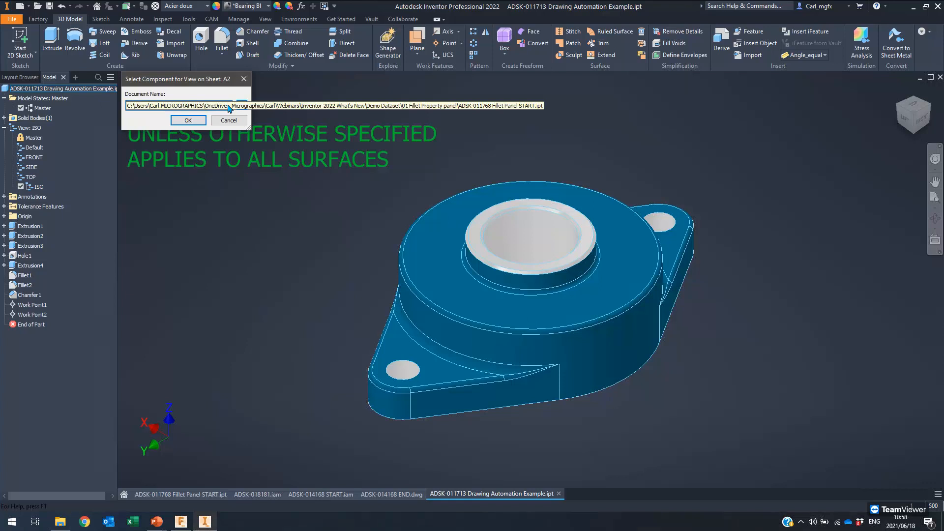
Step: Choose the ADSK-011713 Drawing Automation Example part as the component for the sheet's predefined views
left_click(228, 105)
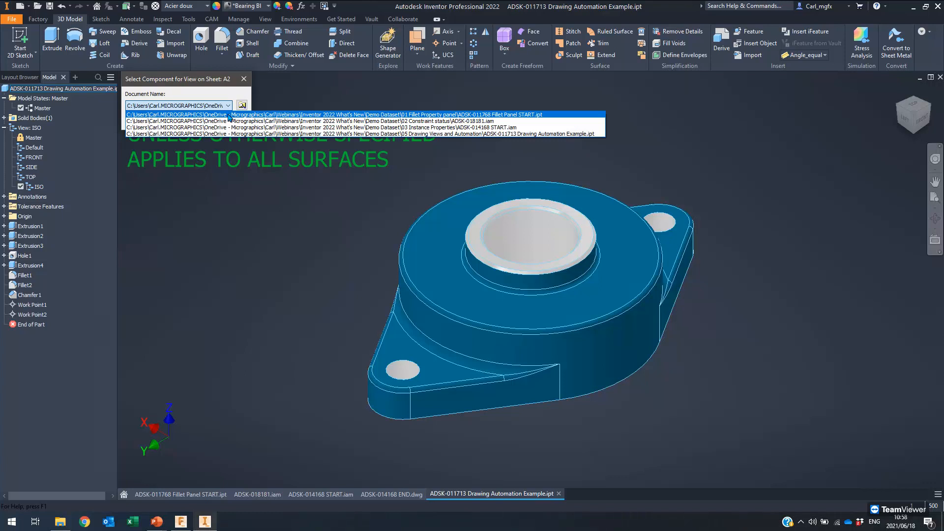
left_click(497, 115)
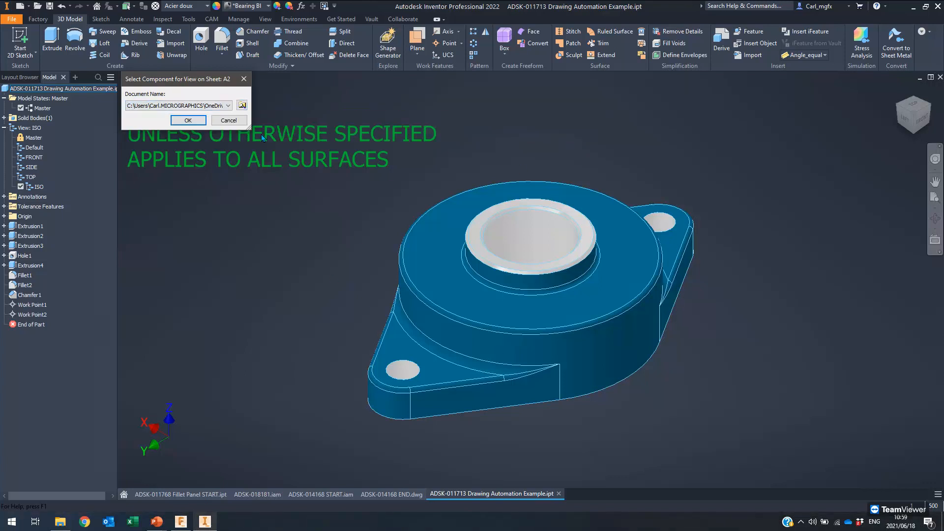
left_click(186, 121)
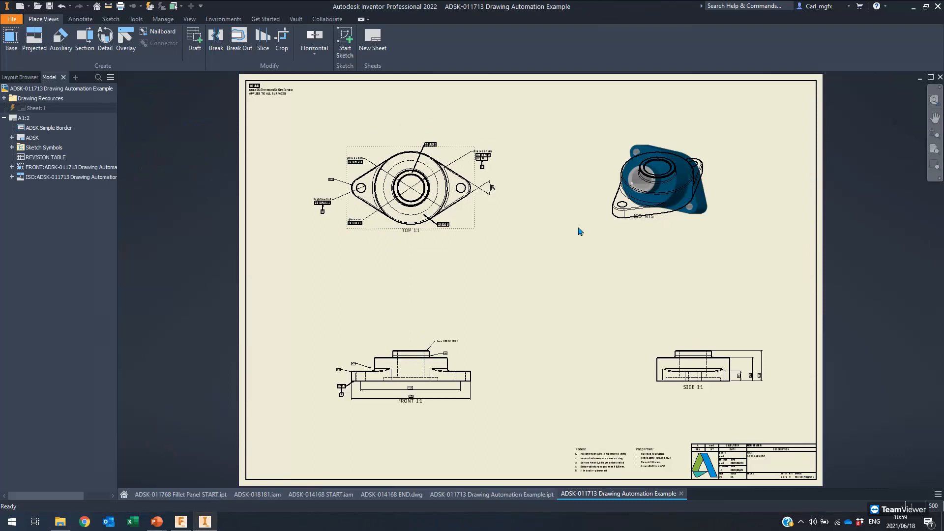
Step: Move the ISO view slightly down the sheet and check its drawing view settings without changing them
left_click_drag(607, 241, 606, 311)
left_click_drag(681, 246, 705, 181)
double_click(715, 207)
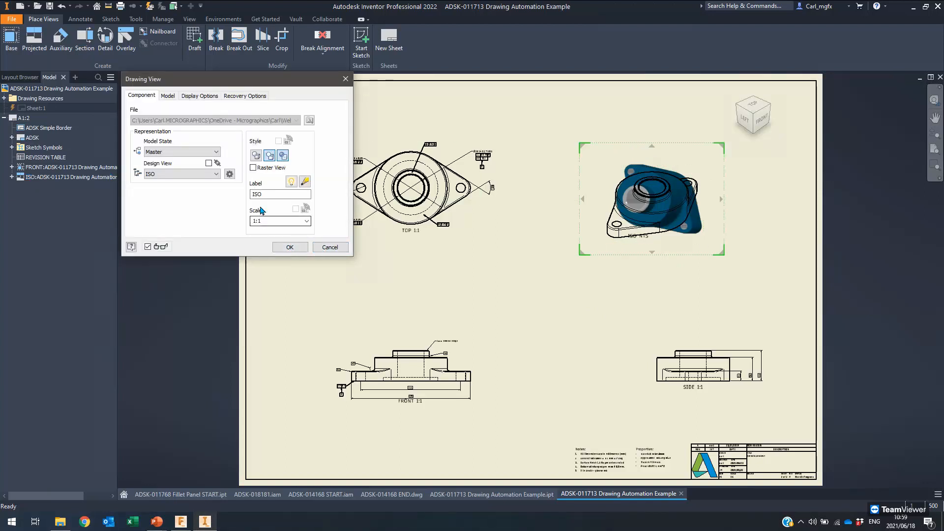
left_click(331, 247)
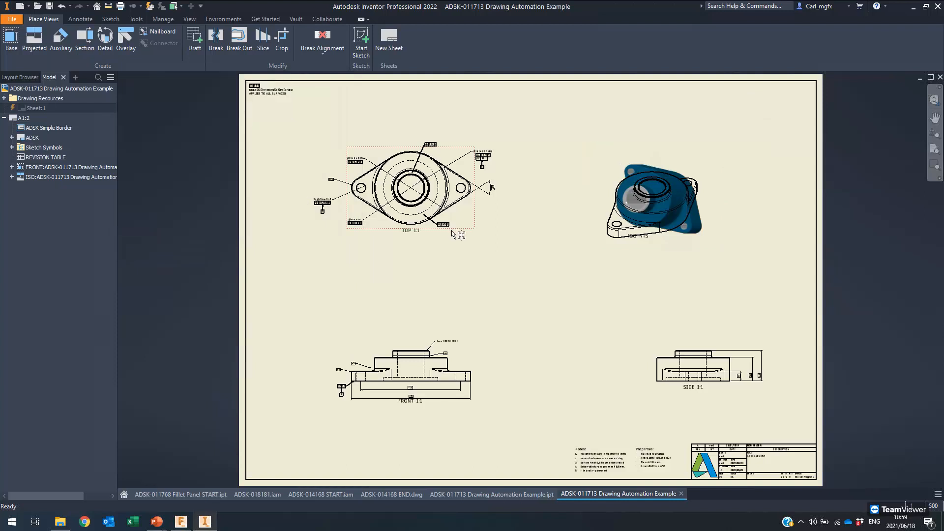
Step: Check the TOP view's available design views and its 3D annotation option, leaving the settings as they are
double_click(426, 228)
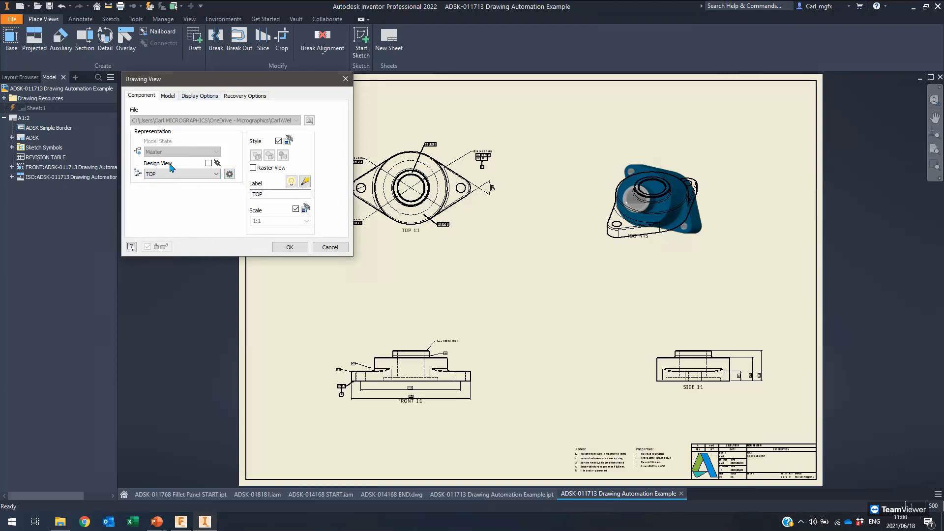
left_click(182, 174)
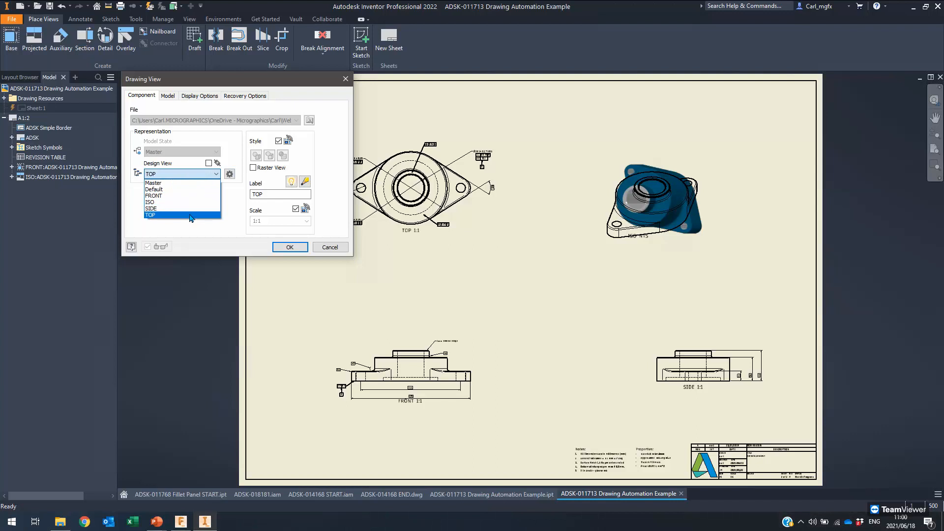
left_click(179, 175)
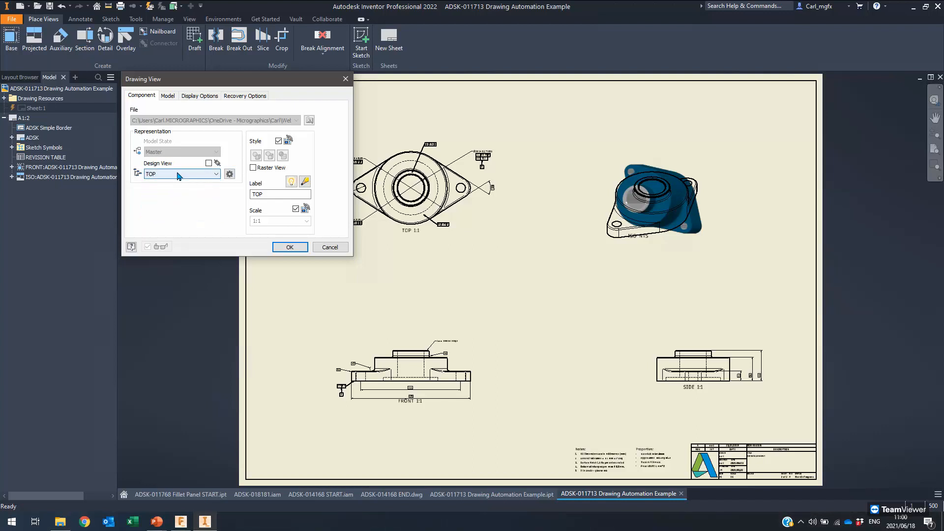
left_click(230, 174)
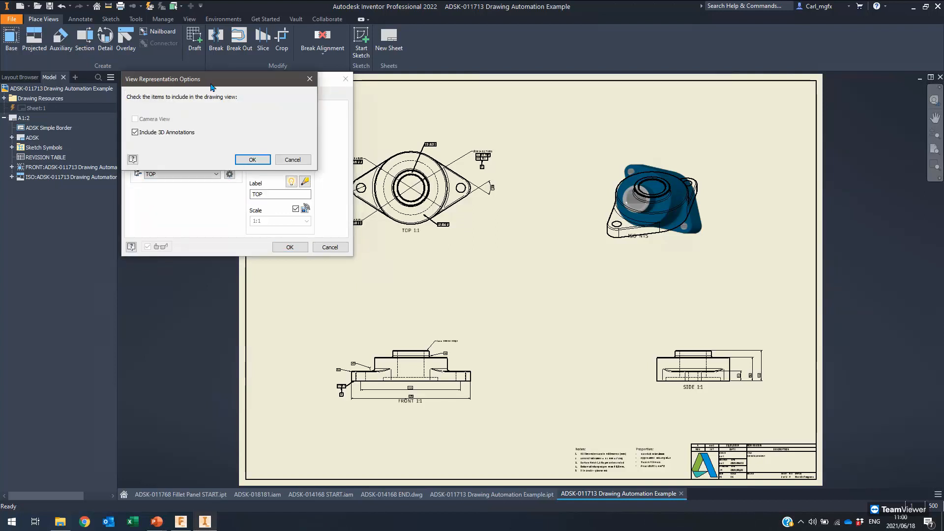
left_click_drag(212, 87, 235, 96)
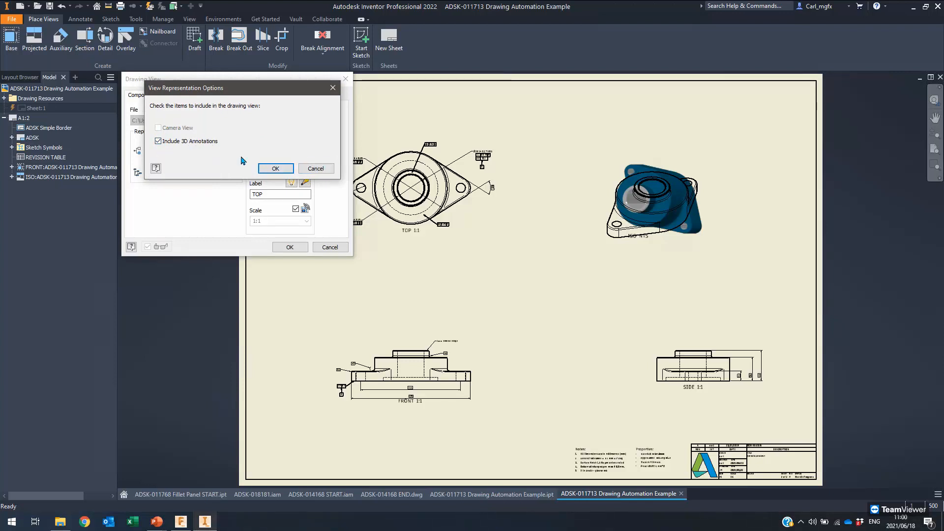
left_click(320, 170)
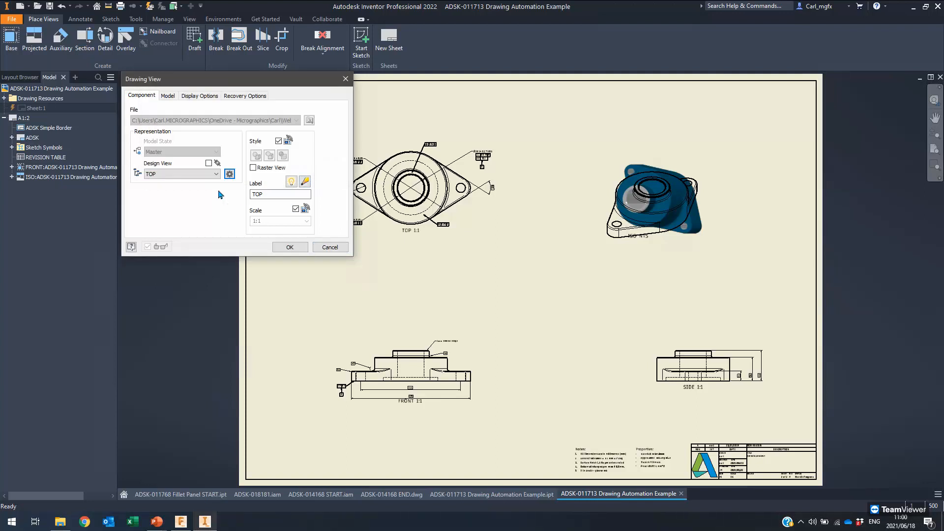
left_click(330, 248)
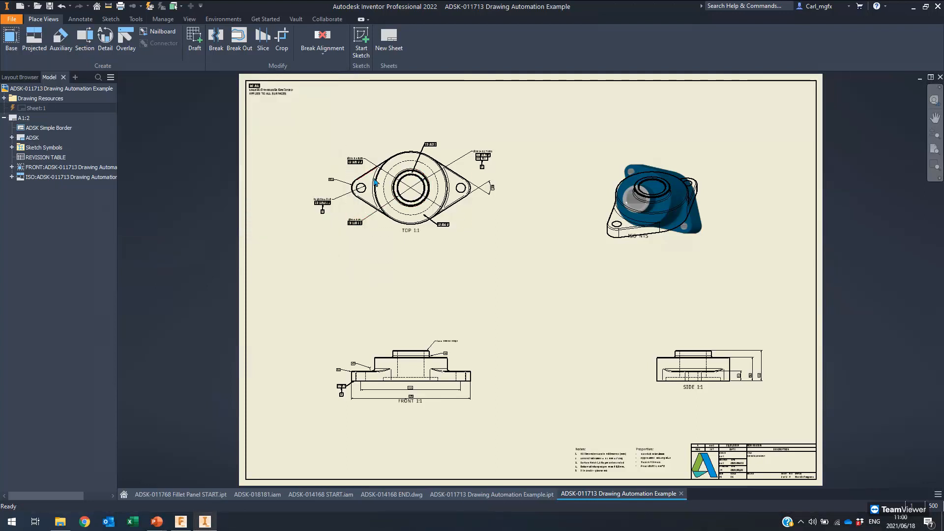
Step: Examine the annotations in the TOP view up close and move the FRONT view up to just beneath it
scroll(368, 178, "up", 2)
scroll(456, 167, "up", 3)
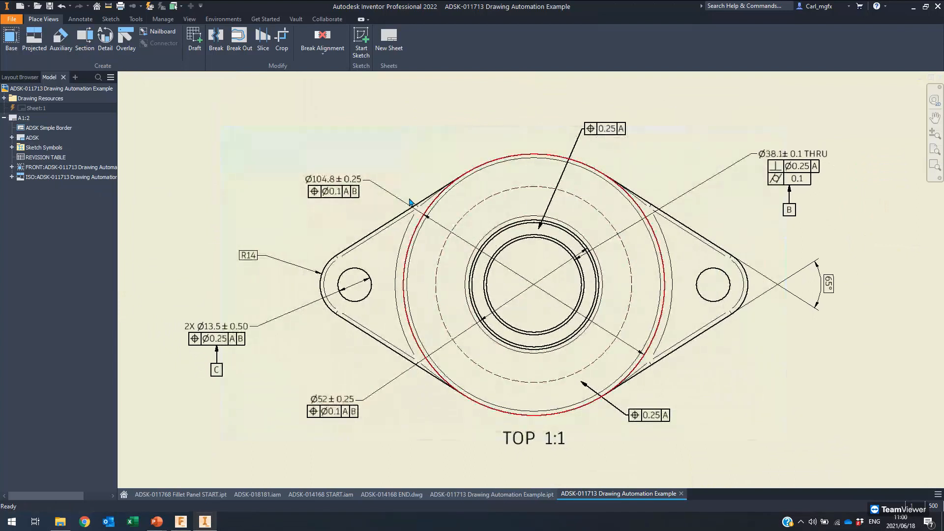
scroll(344, 226, "down", 5)
scroll(489, 243, "down", 2)
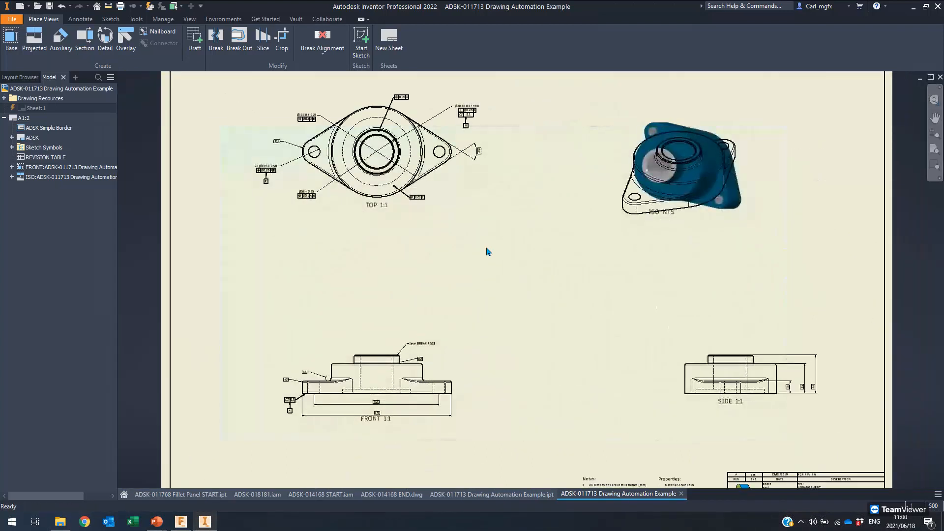
scroll(459, 323, "down", 3)
left_click_drag(373, 345, 277, 251)
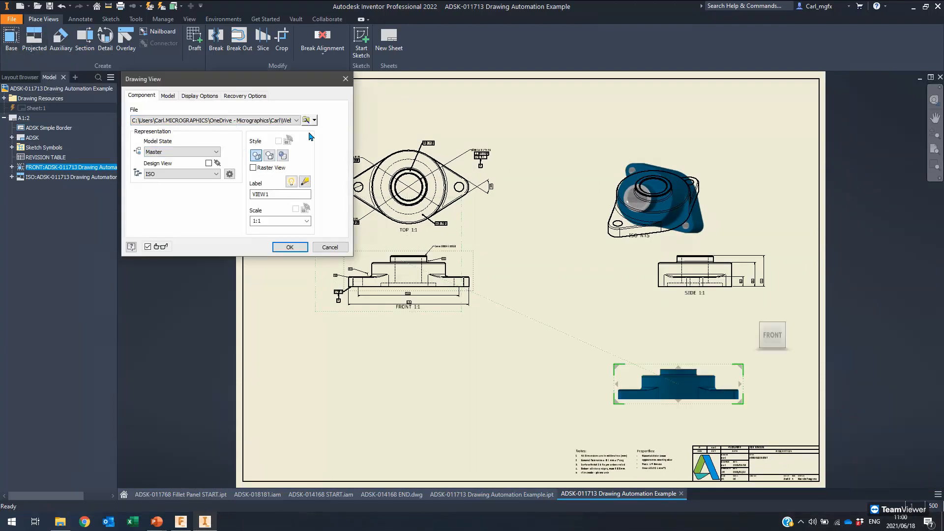
Step: Place a base view of the part using the FRONT design view with 3D annotations included
left_click(166, 175)
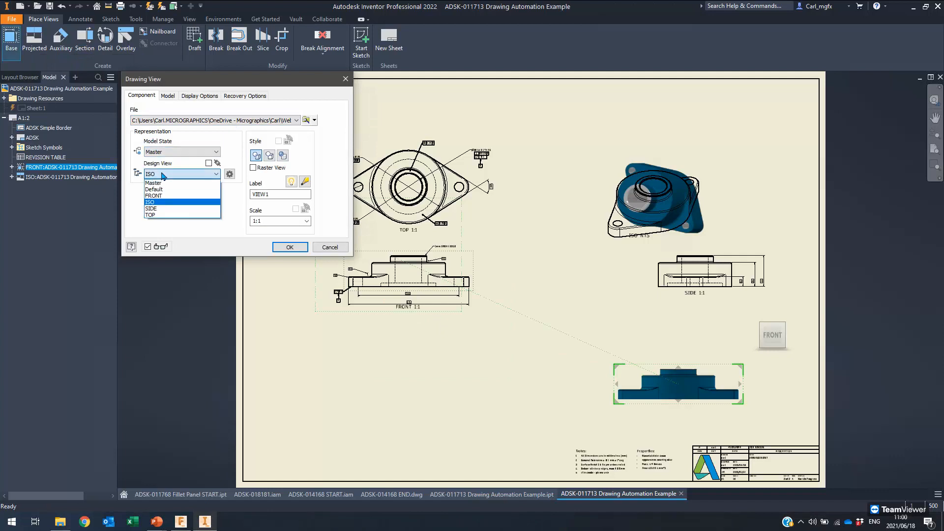
left_click(159, 195)
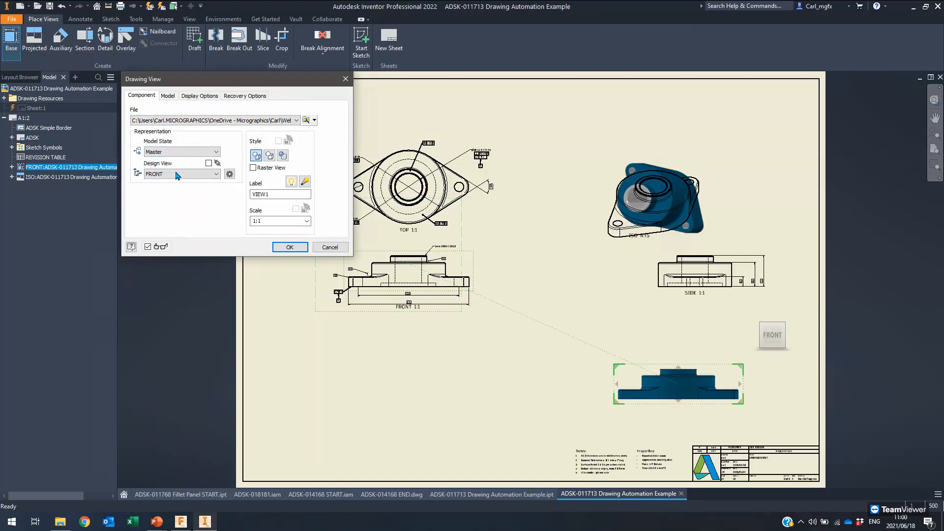
left_click(229, 174)
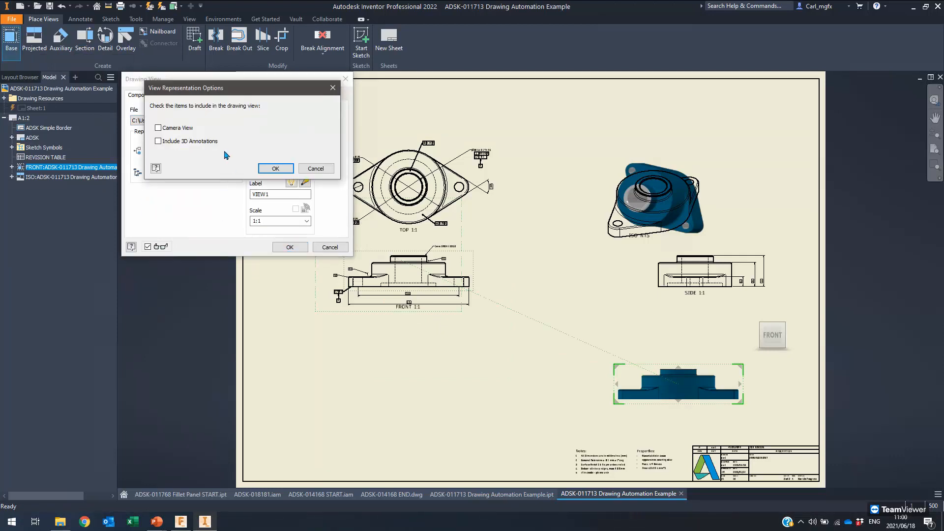
left_click(185, 142)
left_click(275, 169)
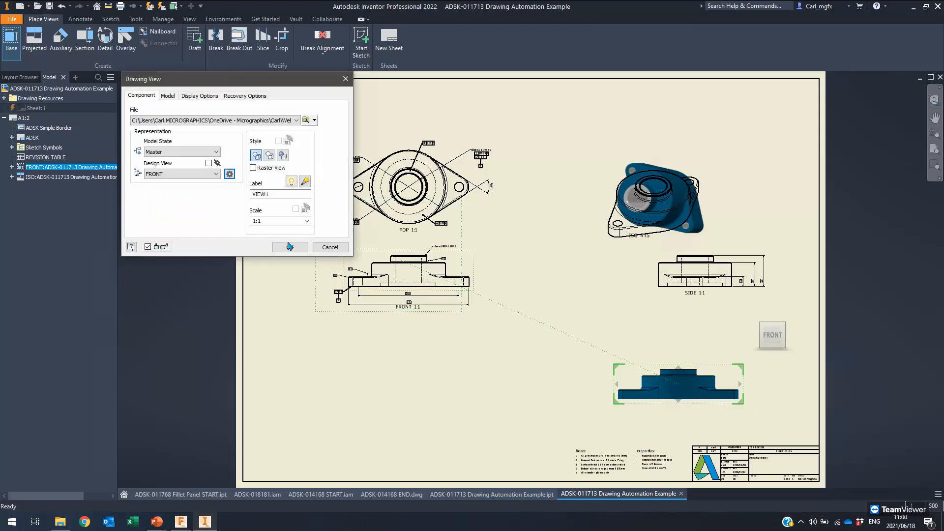
left_click(290, 247)
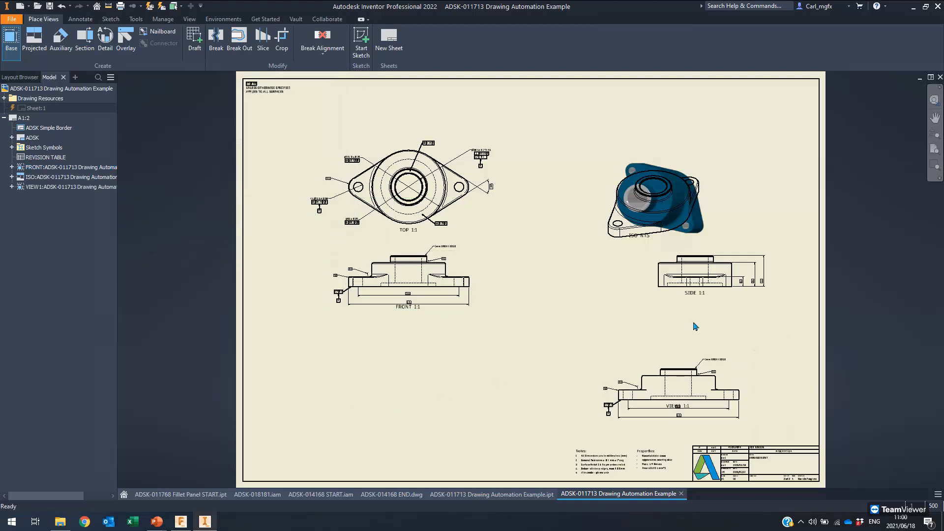
Step: Move the new base view to the lower middle of the sheet and examine its dimensions and annotations
left_click_drag(640, 374, 441, 371)
middle_click_drag(510, 373, 509, 261)
scroll(508, 333, "up", 3)
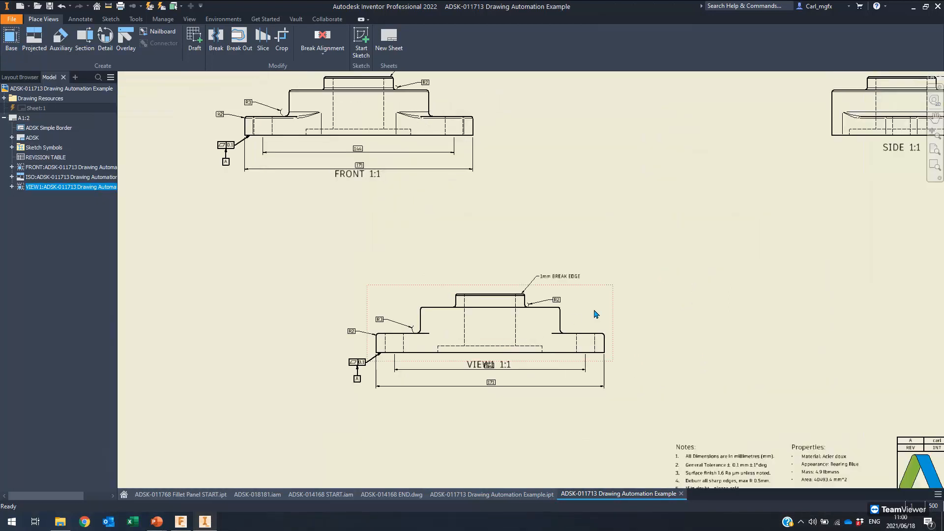
scroll(592, 299, "down", 3)
middle_click_drag(602, 230, 547, 280)
scroll(547, 245, "down", 1)
middle_click_drag(445, 201, 448, 236)
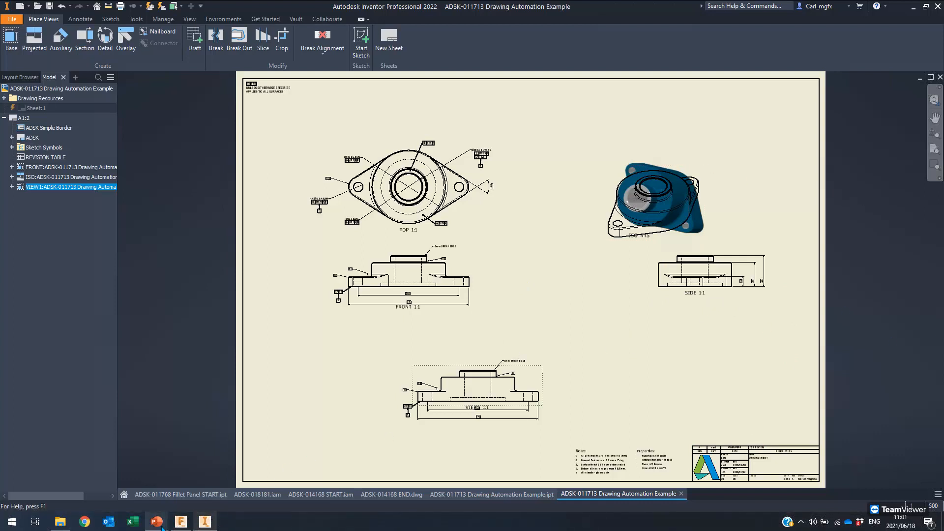
Step: Switch to the PowerPoint slide show and advance to the Q&A slide
mouse_move(156, 521)
left_click(191, 484)
left_click(400, 279)
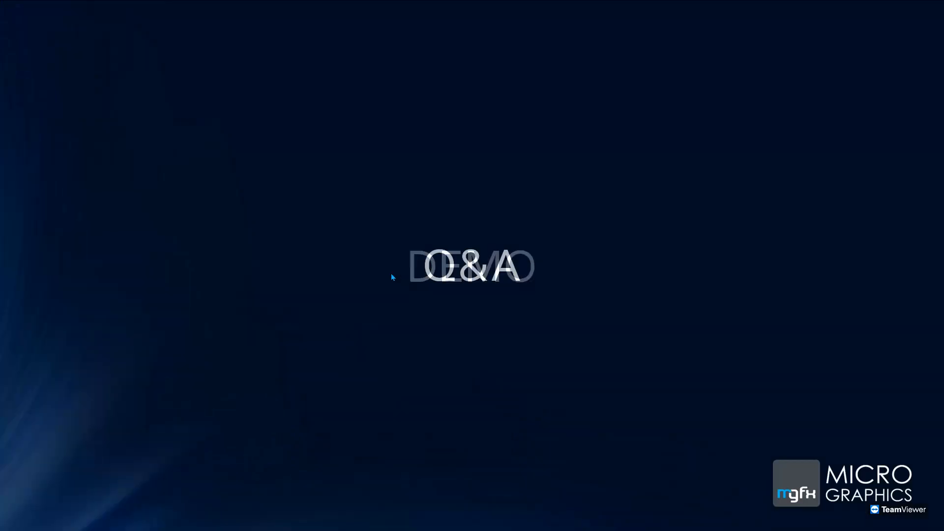